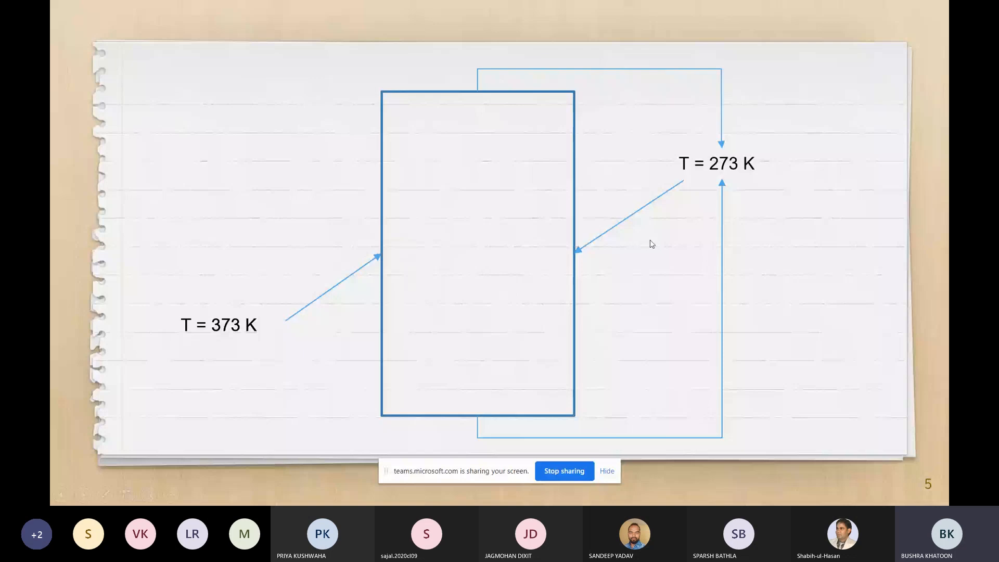
pyautogui.press('Left')
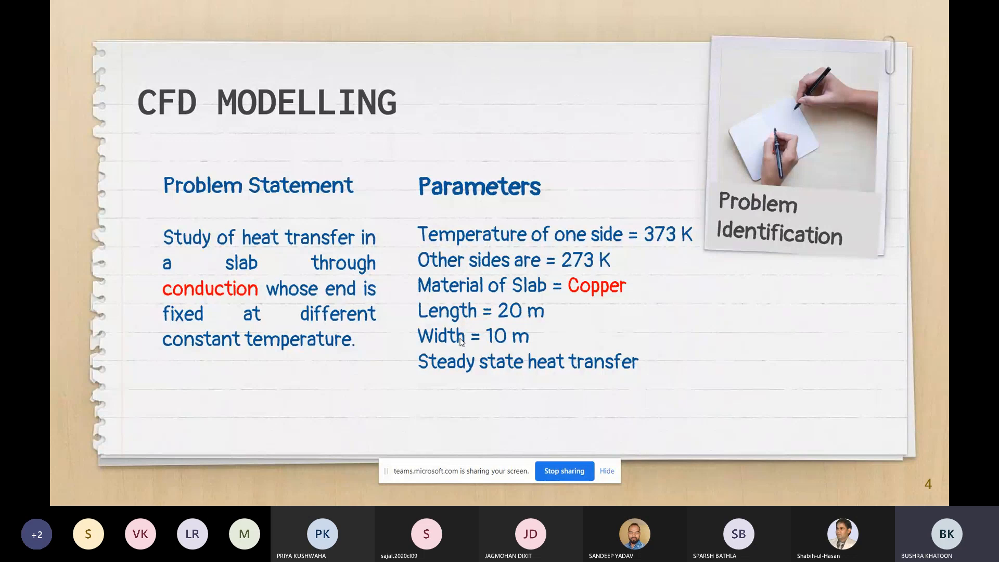
pyautogui.press('Right')
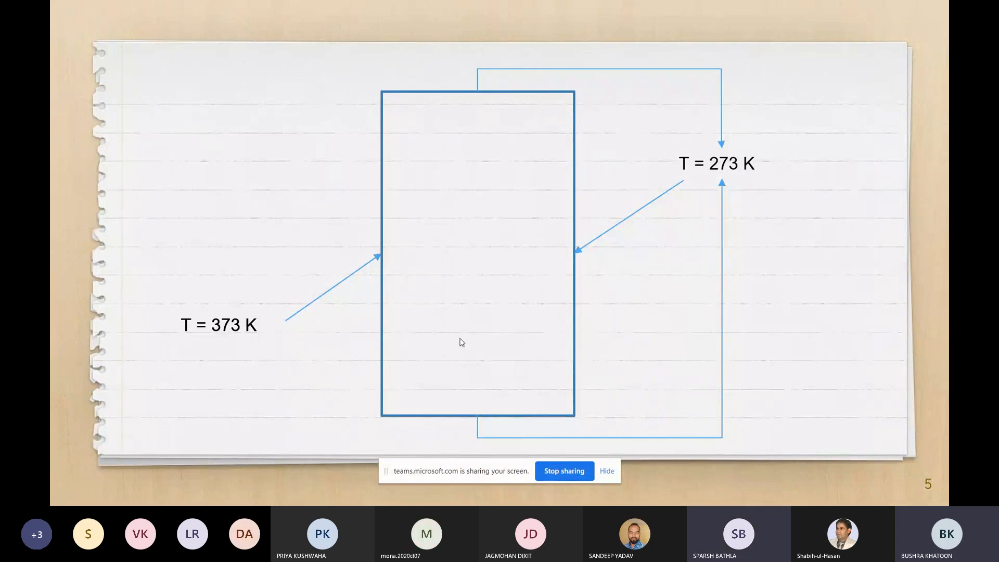
pyautogui.press('Right')
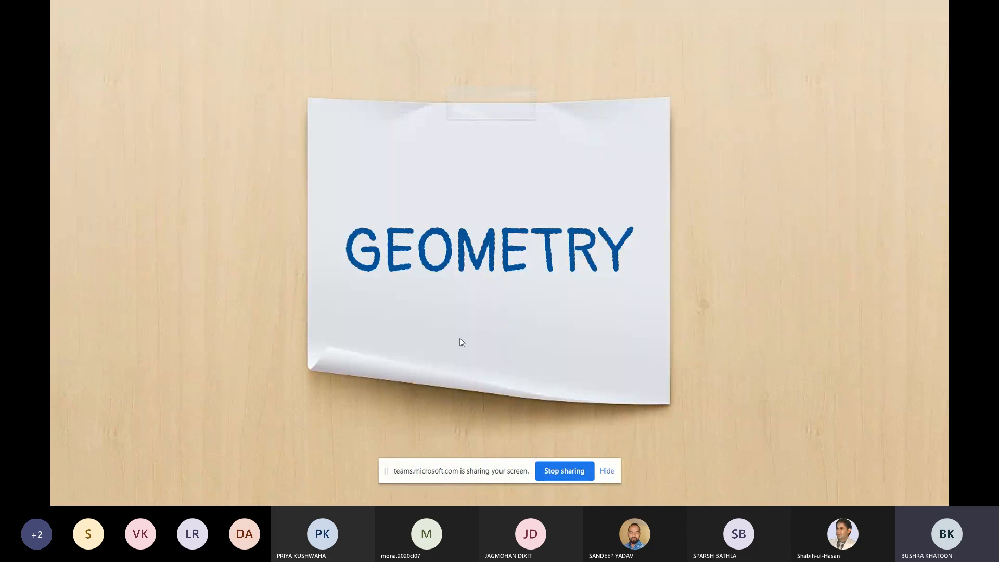
pyautogui.press('Right')
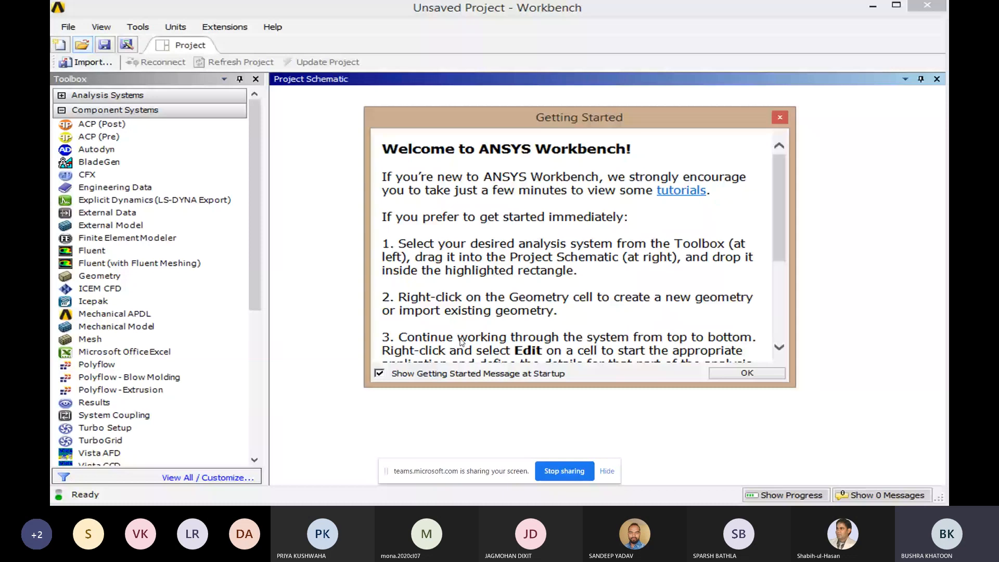
pyautogui.press('Right')
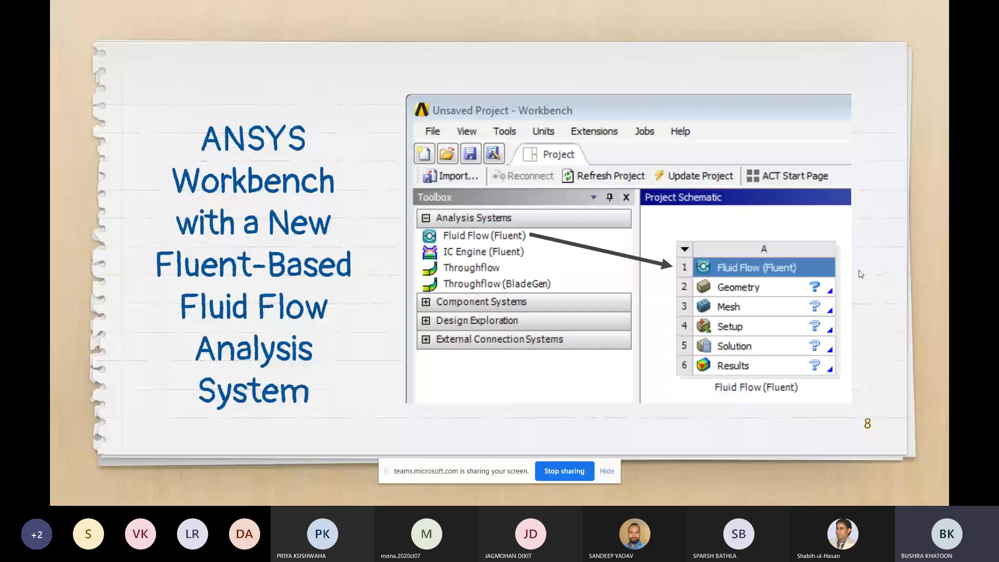
pyautogui.click(517, 300)
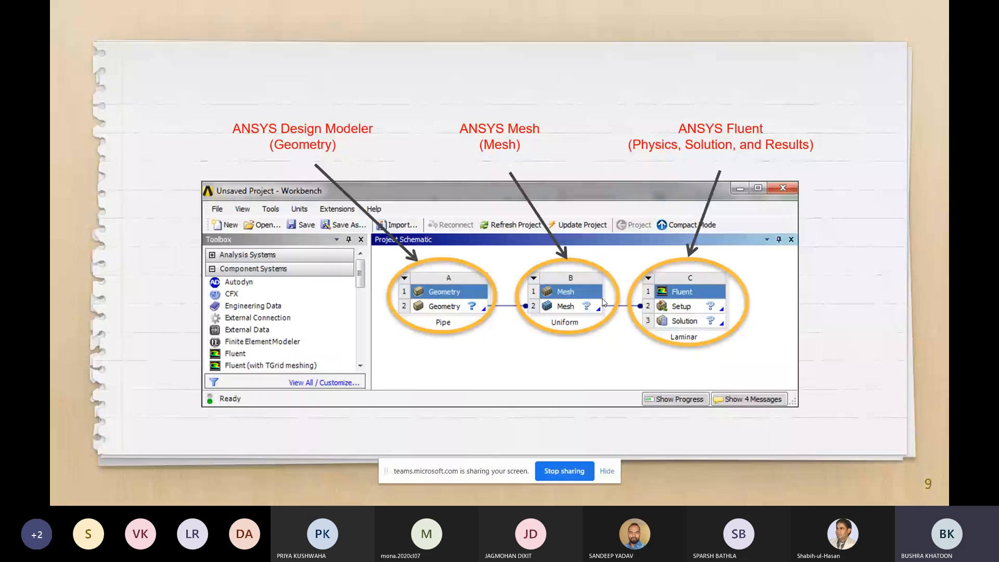
pyautogui.press('Left')
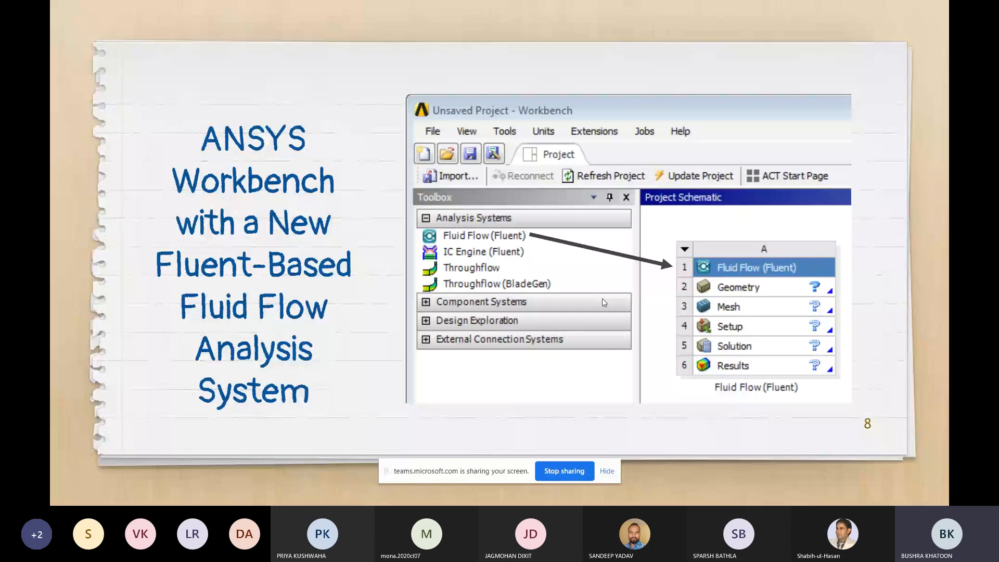
pyautogui.press('Right')
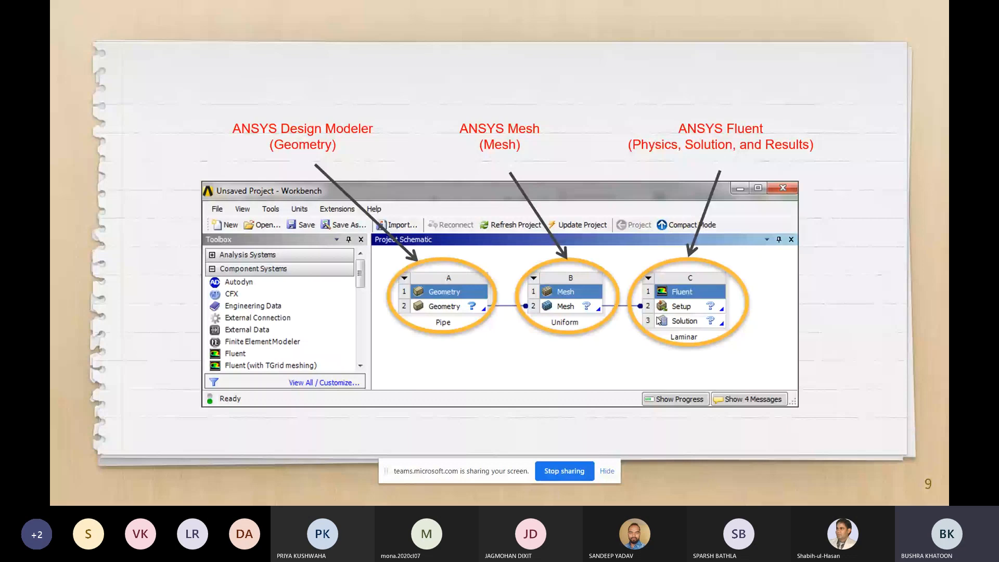
pyautogui.press('Right')
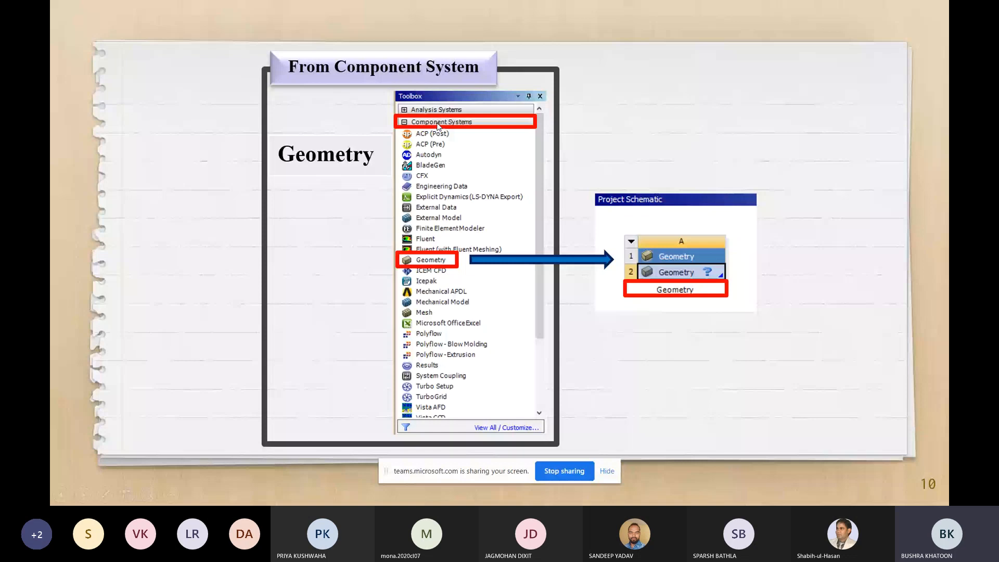
pyautogui.click(478, 275)
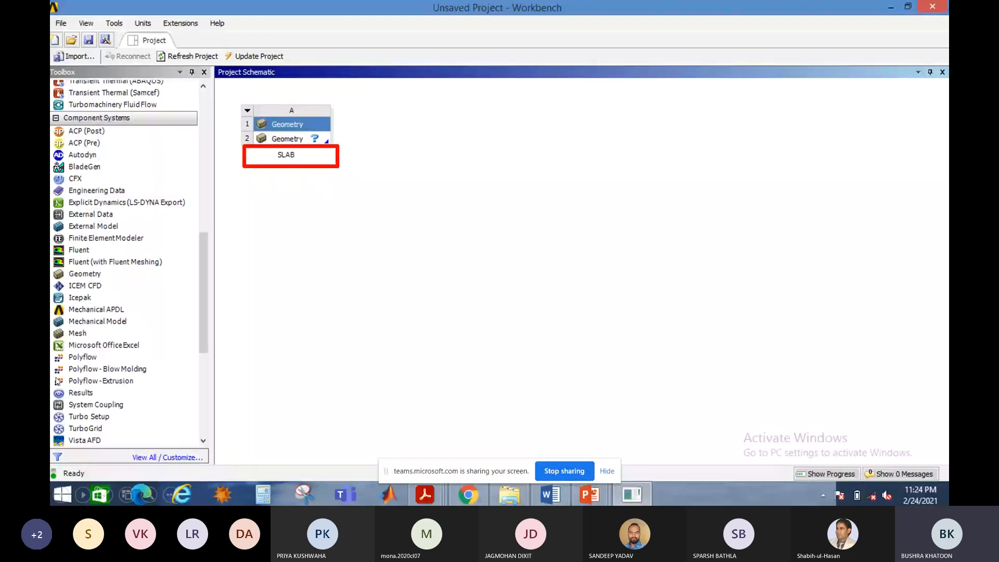
pyautogui.click(61, 495)
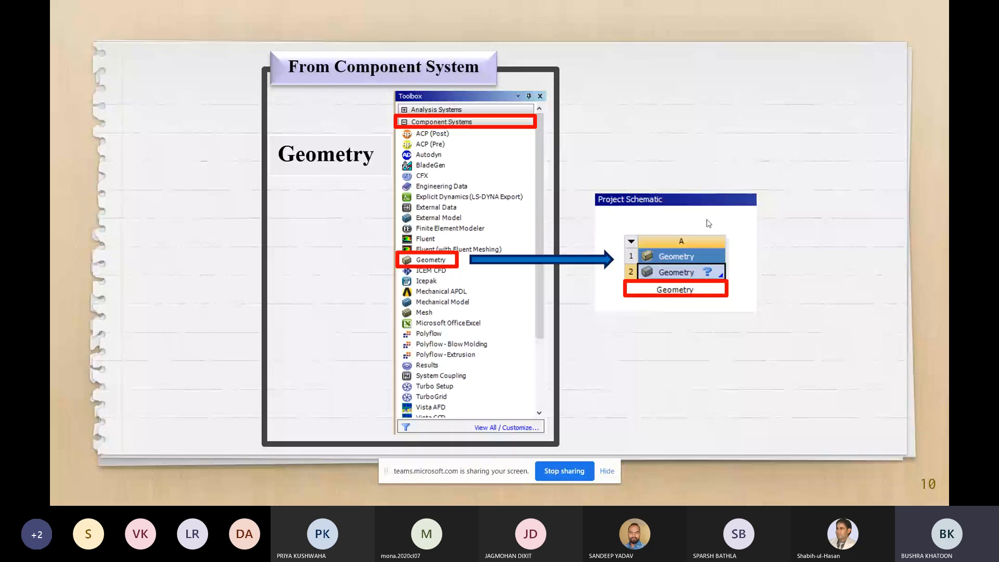
pyautogui.click(665, 306)
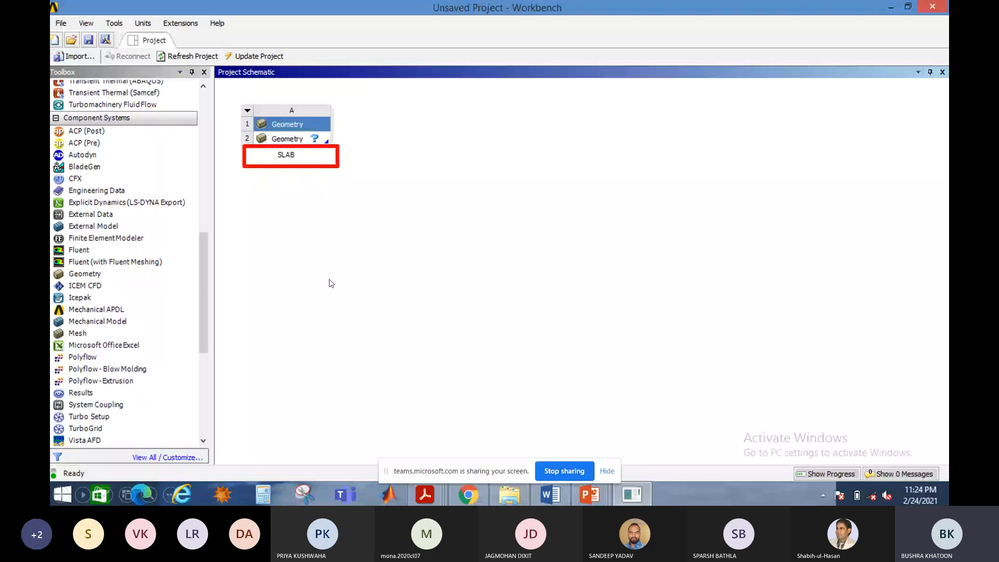
pyautogui.click(289, 158)
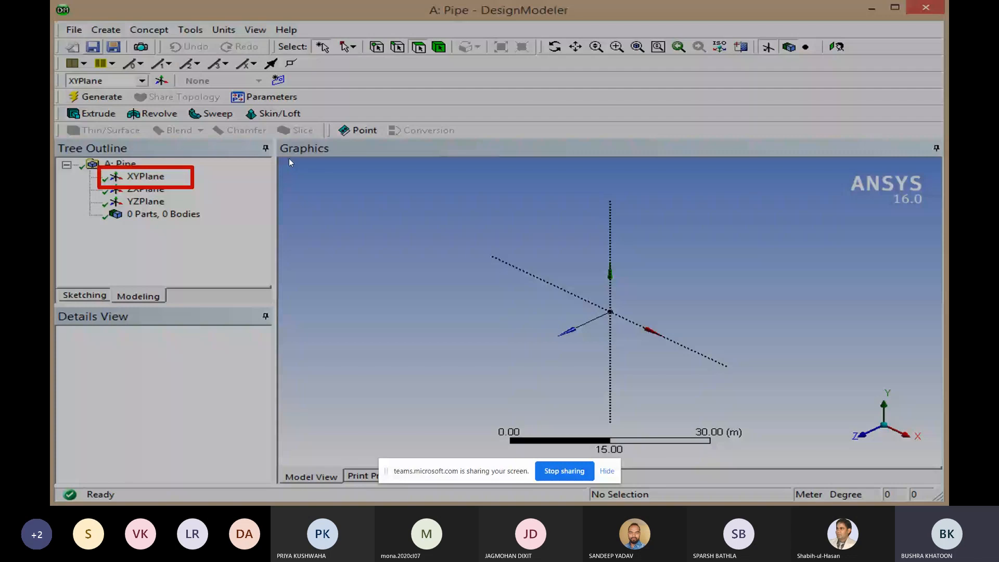
pyautogui.press('Left')
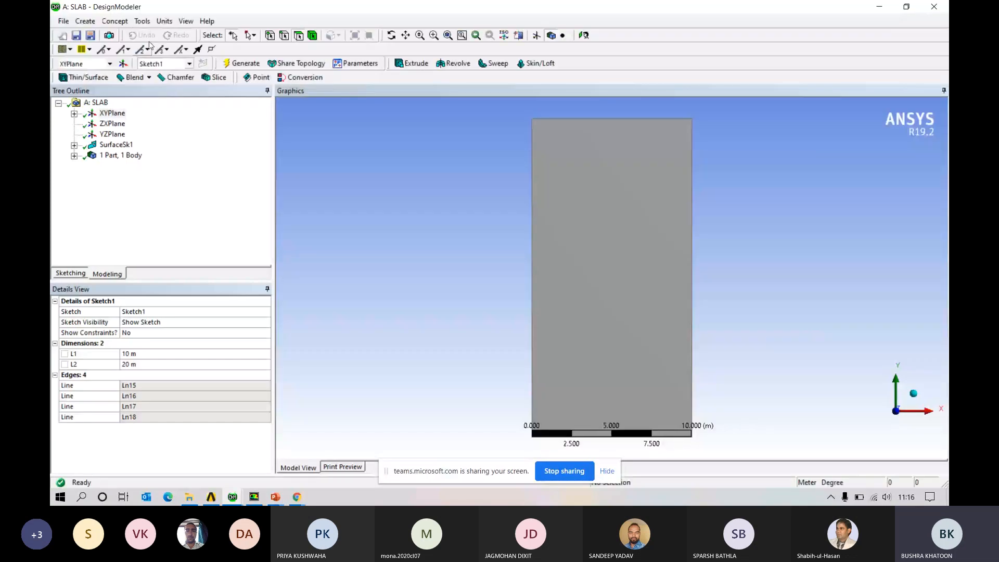
# Set the length unit of the SLAB geometry to Meter.
pyautogui.click(166, 22)
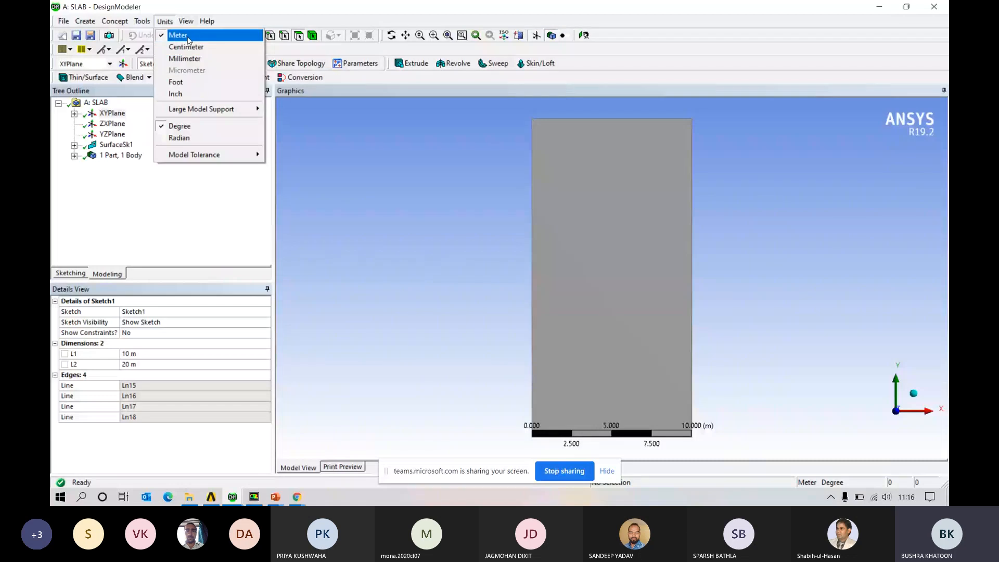
pyautogui.click(187, 40)
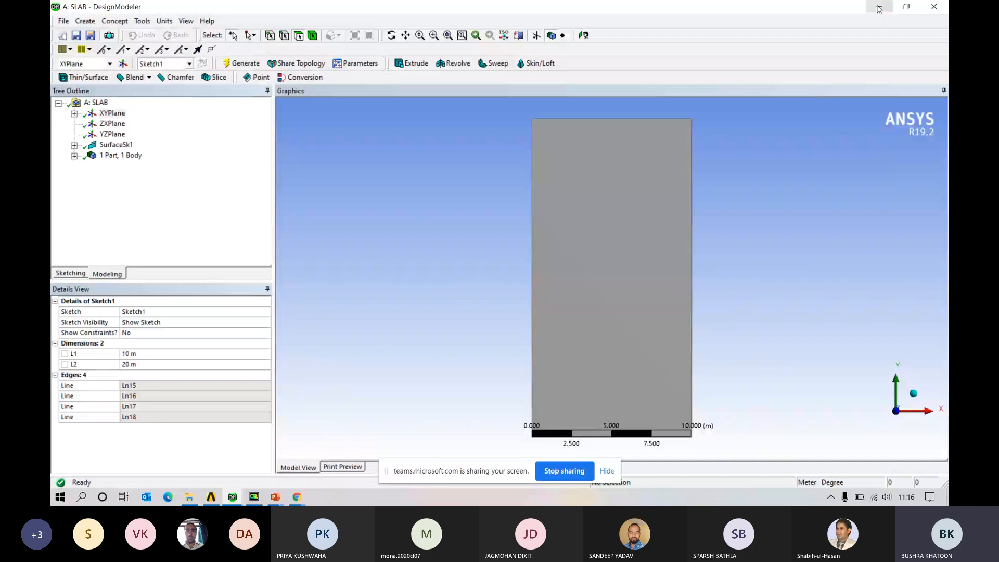
pyautogui.click(879, 9)
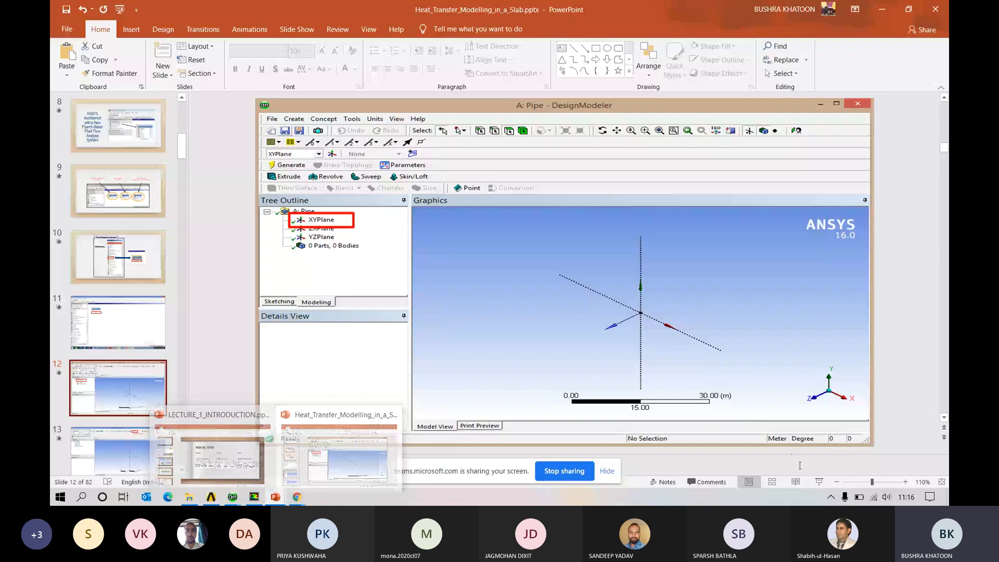
pyautogui.click(819, 482)
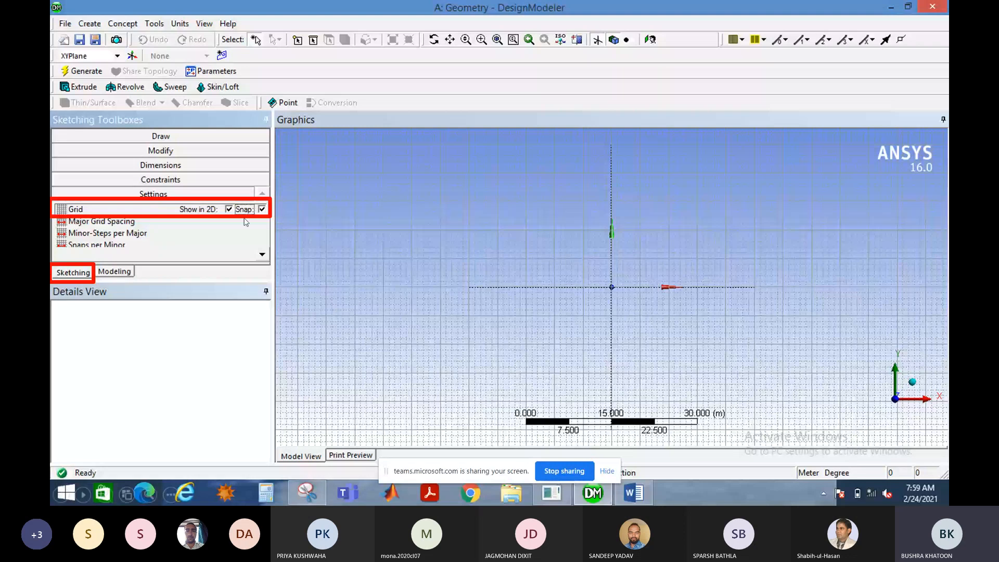
pyautogui.click(150, 136)
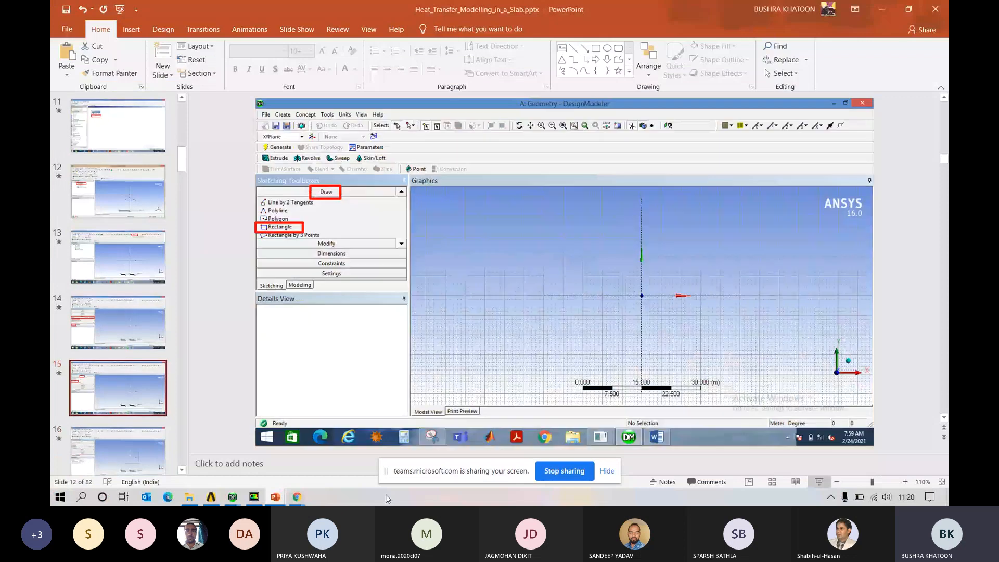
# Switch to the SLAB geometry in DesignModeler and make the ZX plane the active plane.
pyautogui.moveTo(240, 503)
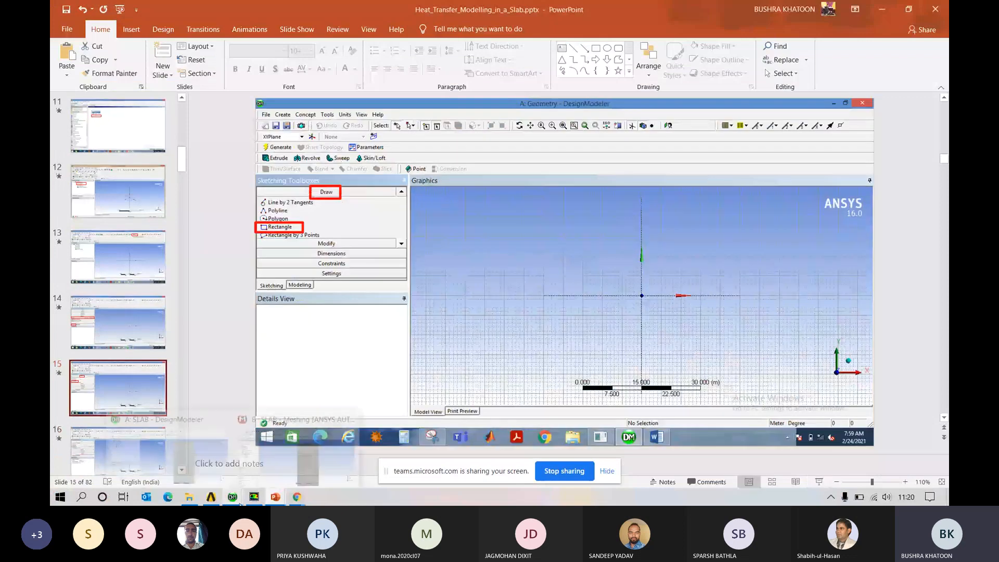
pyautogui.moveTo(171, 421)
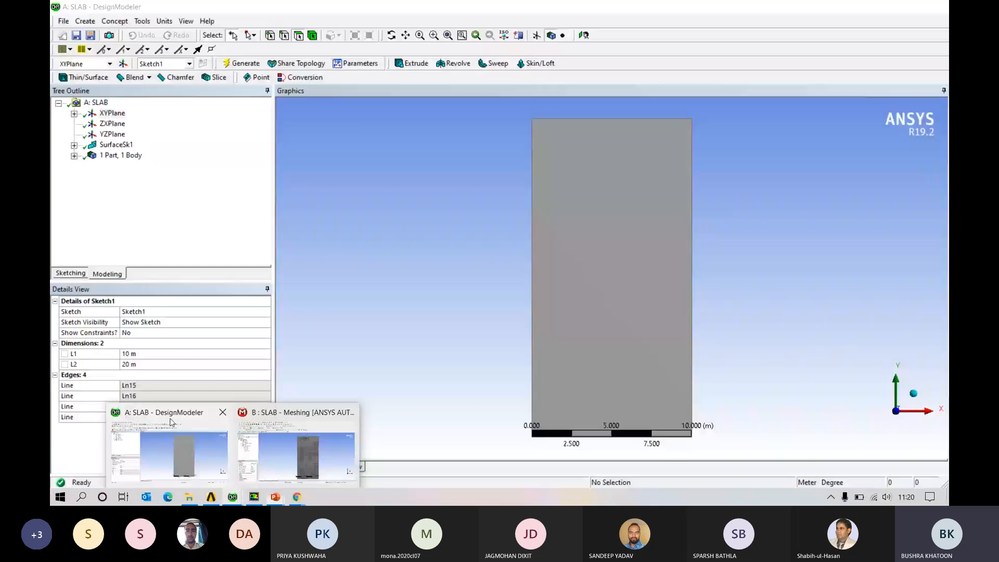
pyautogui.click(171, 422)
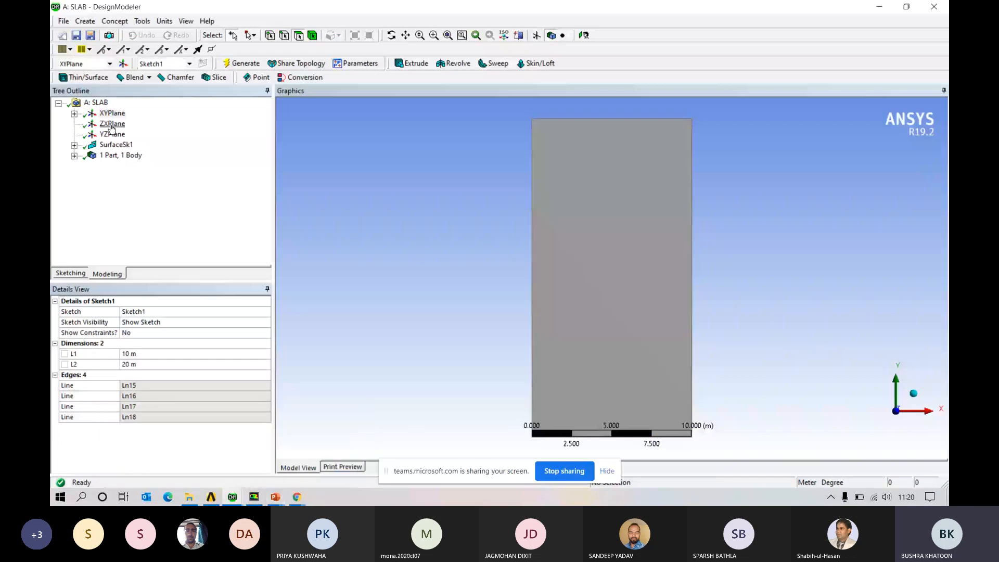
pyautogui.click(111, 126)
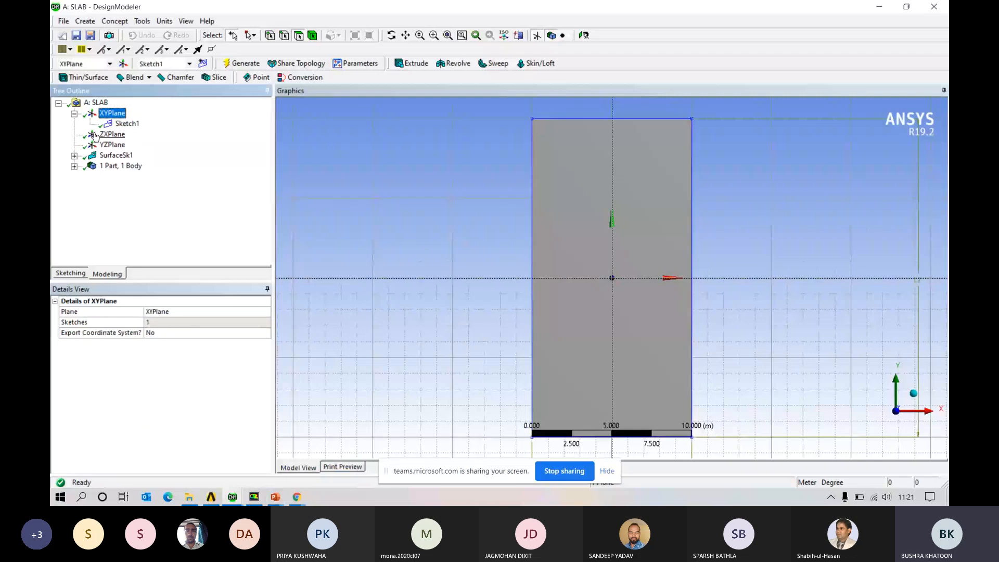
pyautogui.click(96, 137)
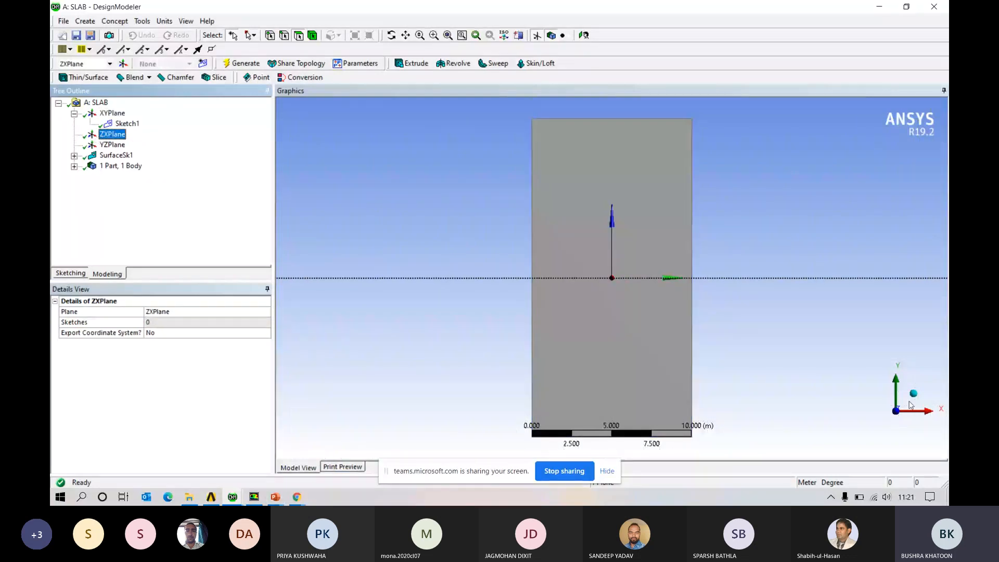
pyautogui.click(913, 394)
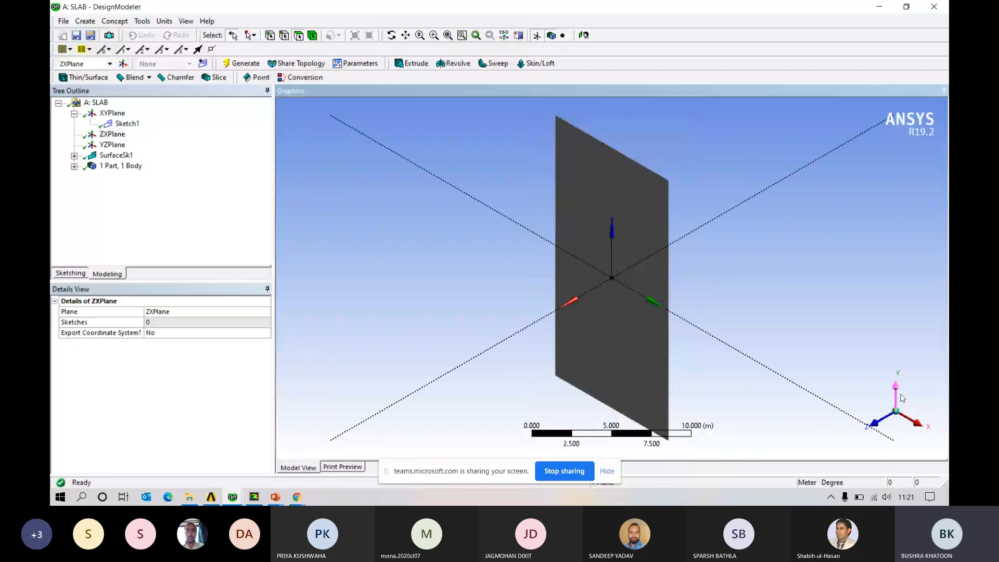
pyautogui.click(919, 424)
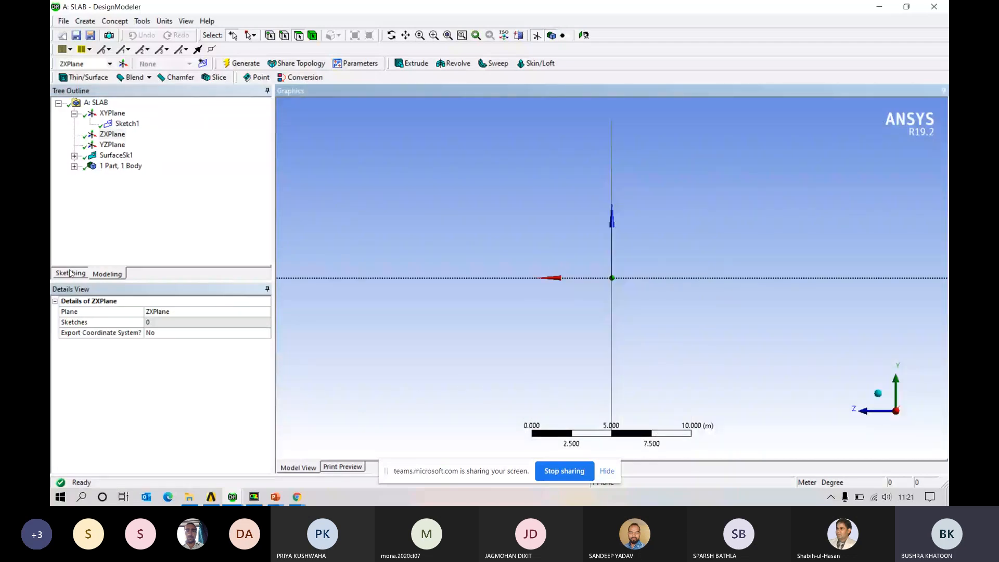
# Turn on the 2D grid display for sketching on the ZX plane.
pyautogui.click(71, 274)
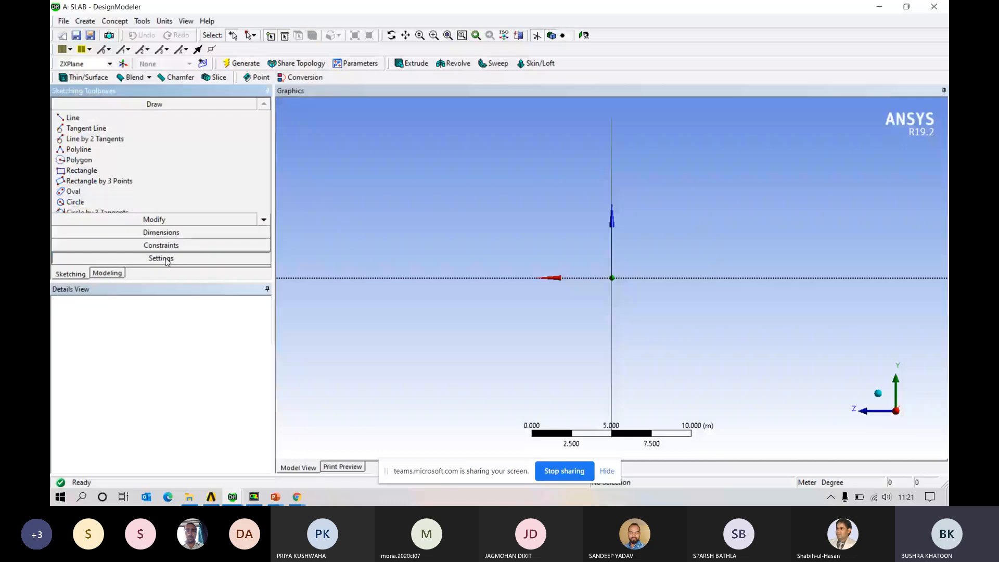
pyautogui.click(161, 259)
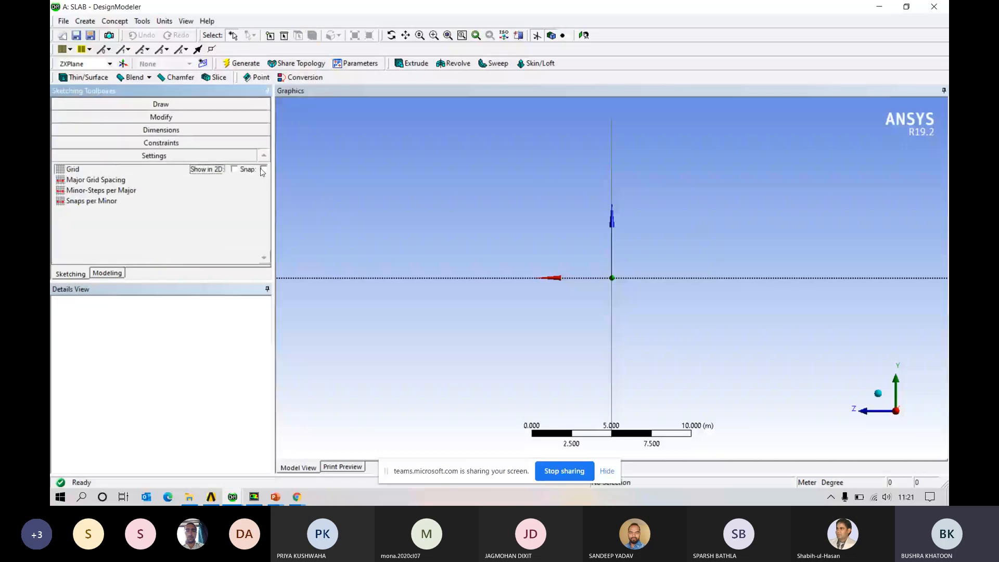
pyautogui.click(234, 169)
pyautogui.click(155, 106)
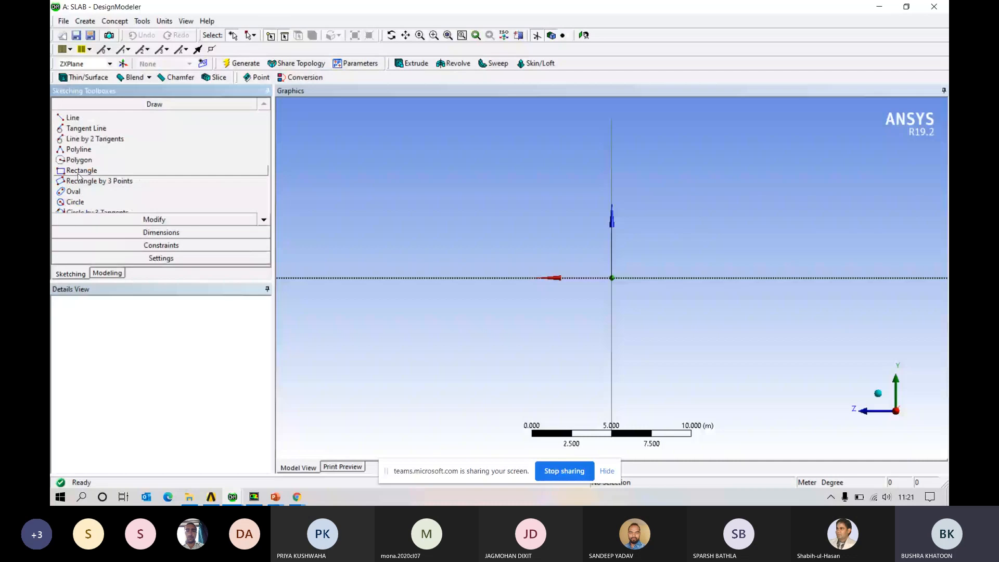
pyautogui.click(78, 174)
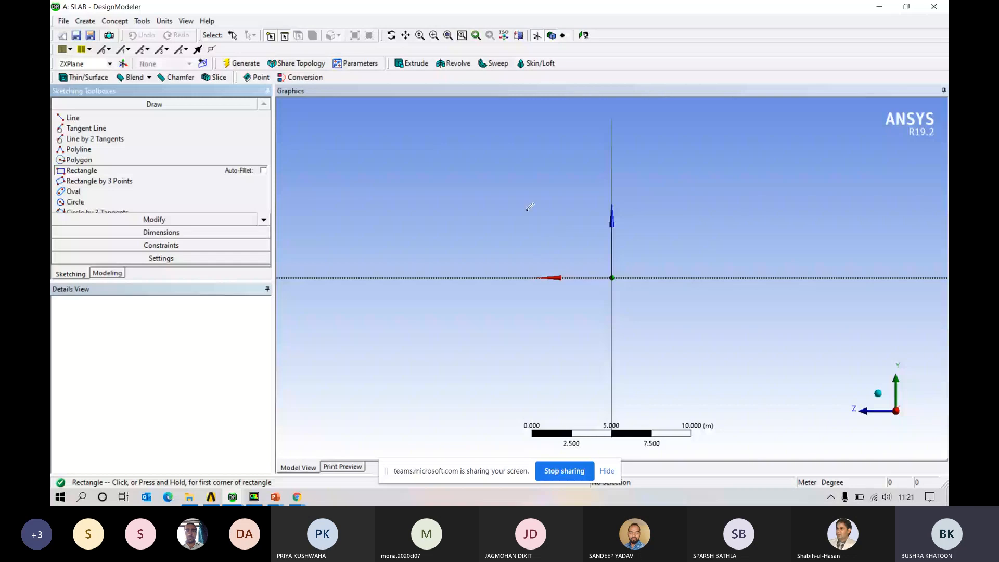
pyautogui.click(678, 214)
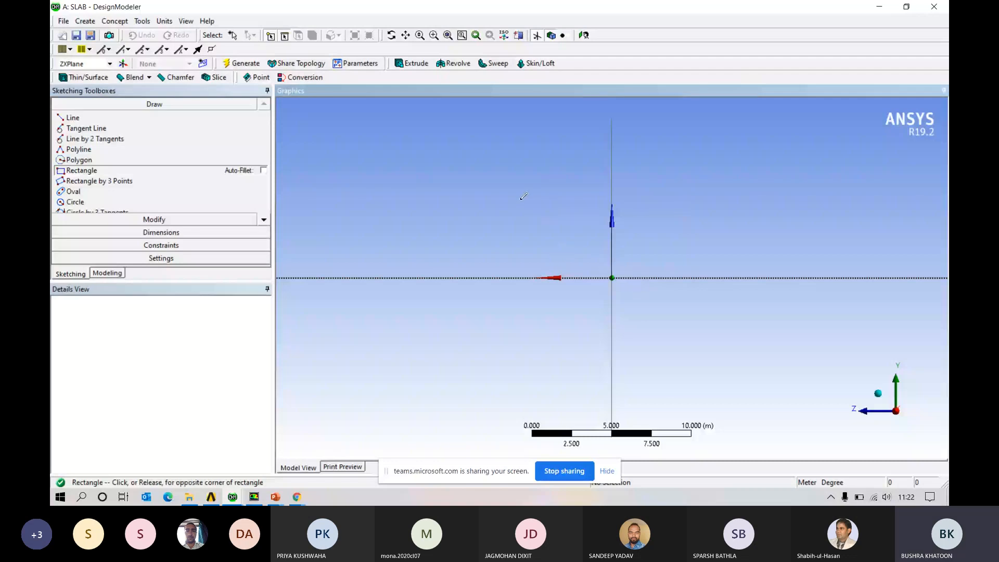
pyautogui.click(878, 395)
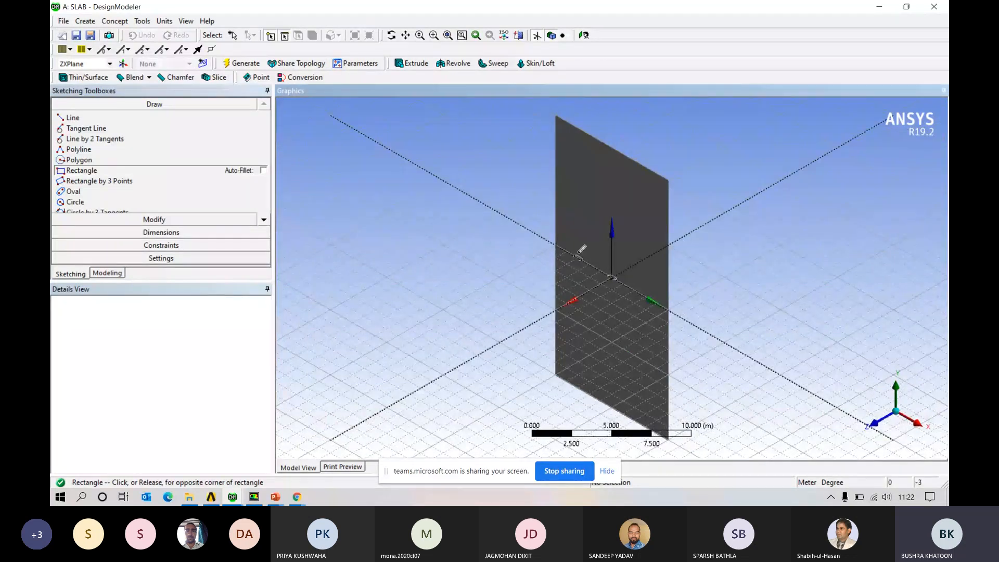
pyautogui.click(873, 424)
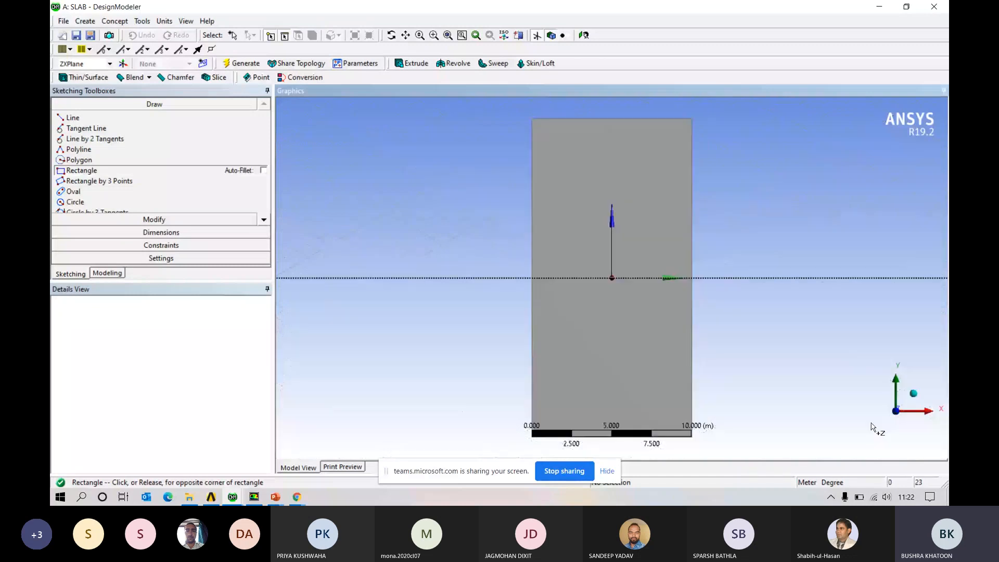
pyautogui.click(912, 396)
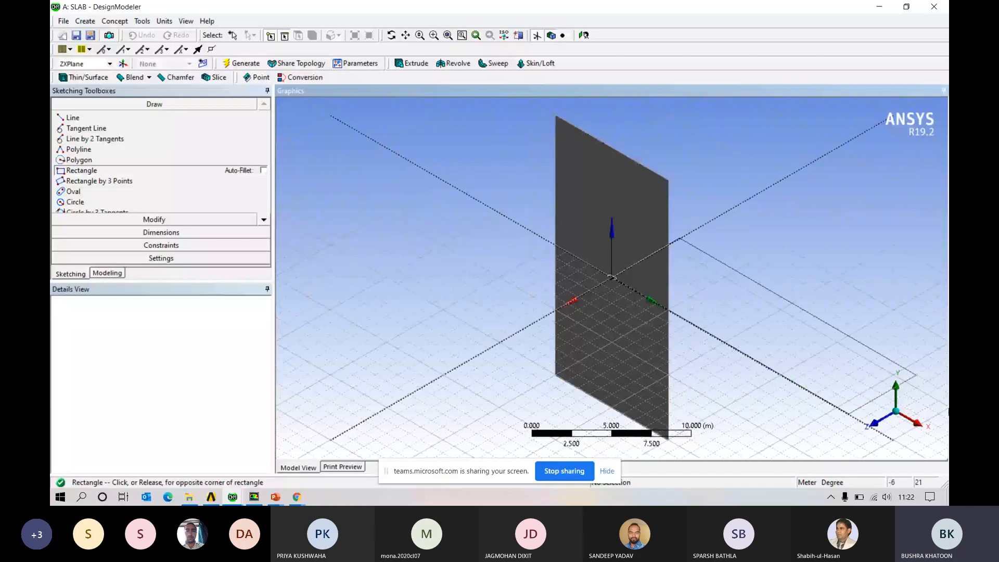
pyautogui.click(875, 423)
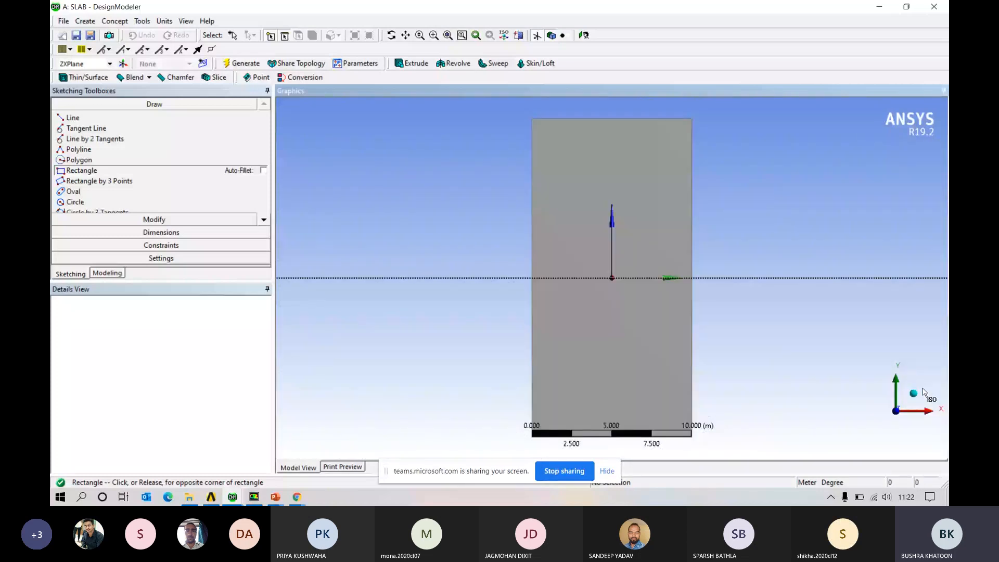
pyautogui.click(932, 413)
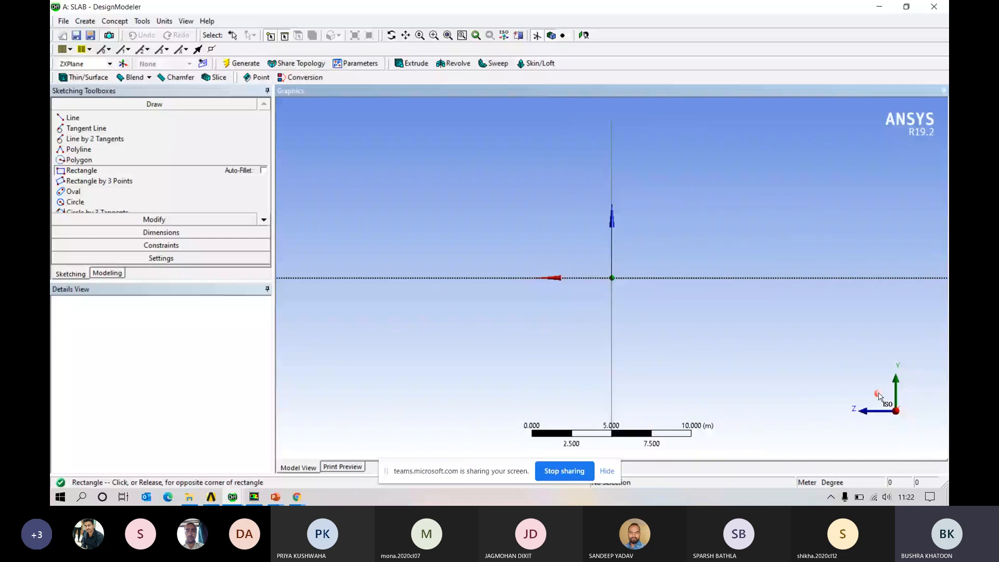
pyautogui.click(878, 396)
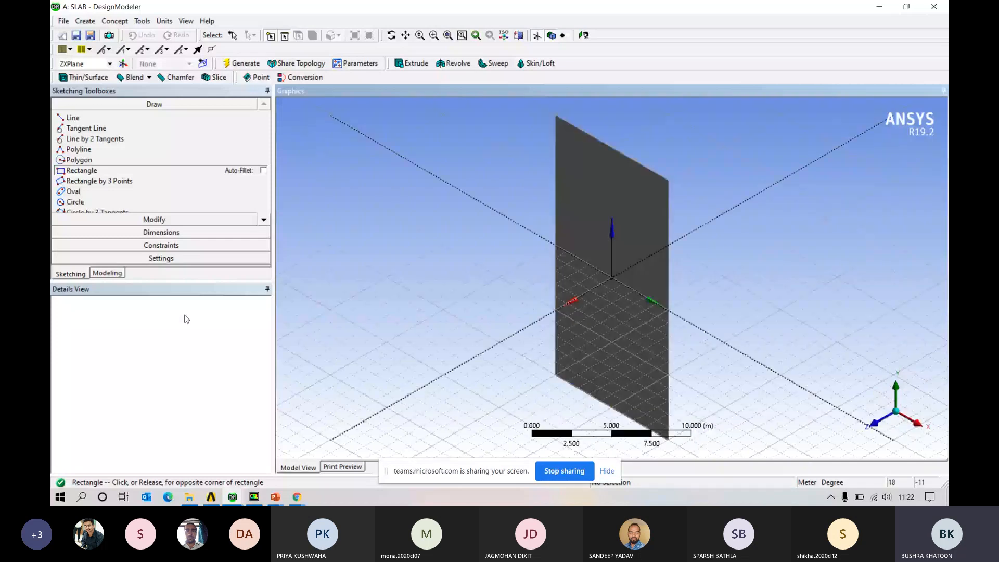
# Make Sketch1 on the XY plane the active sketch, view it face-on and return to sketching.
pyautogui.click(110, 275)
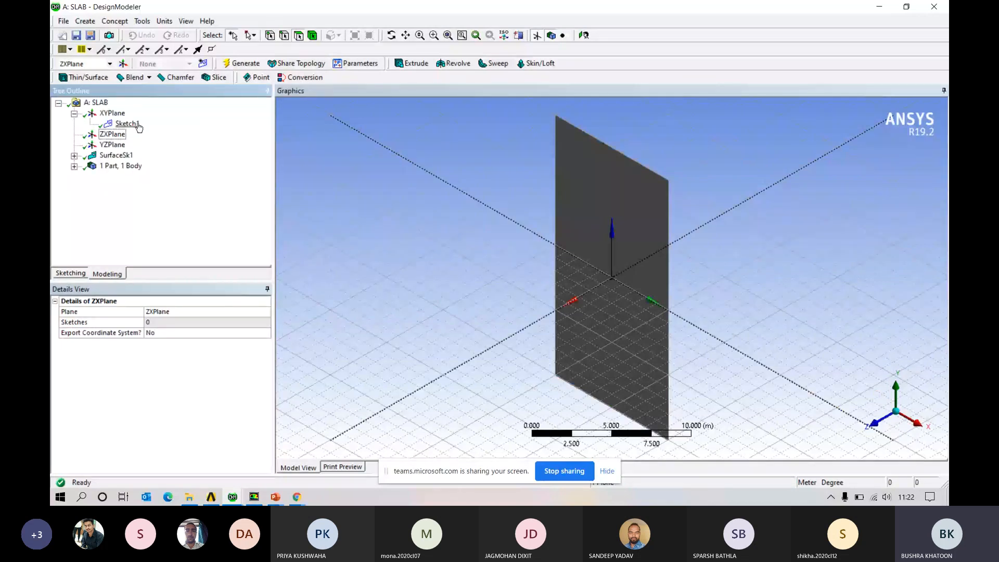
pyautogui.click(112, 113)
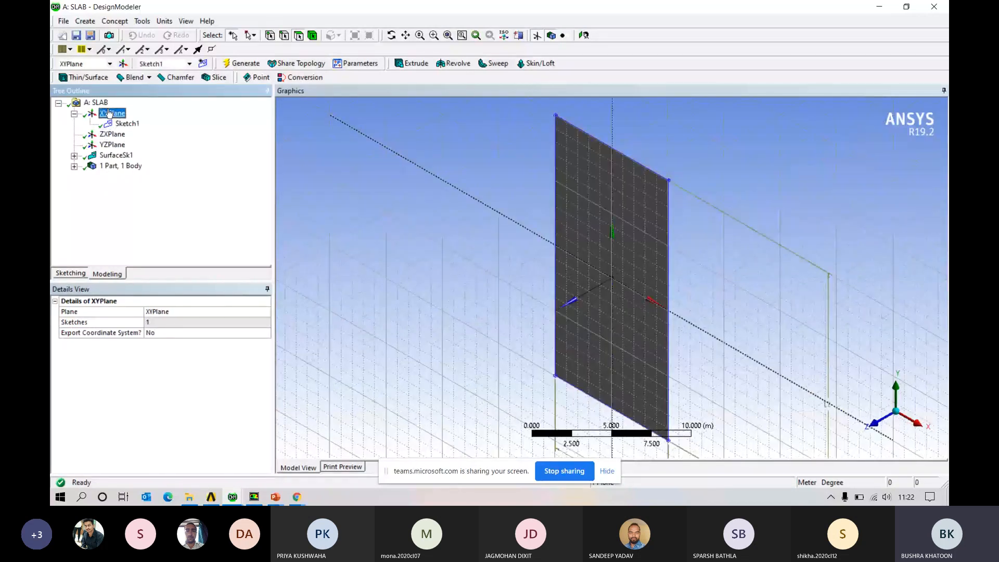
pyautogui.click(584, 36)
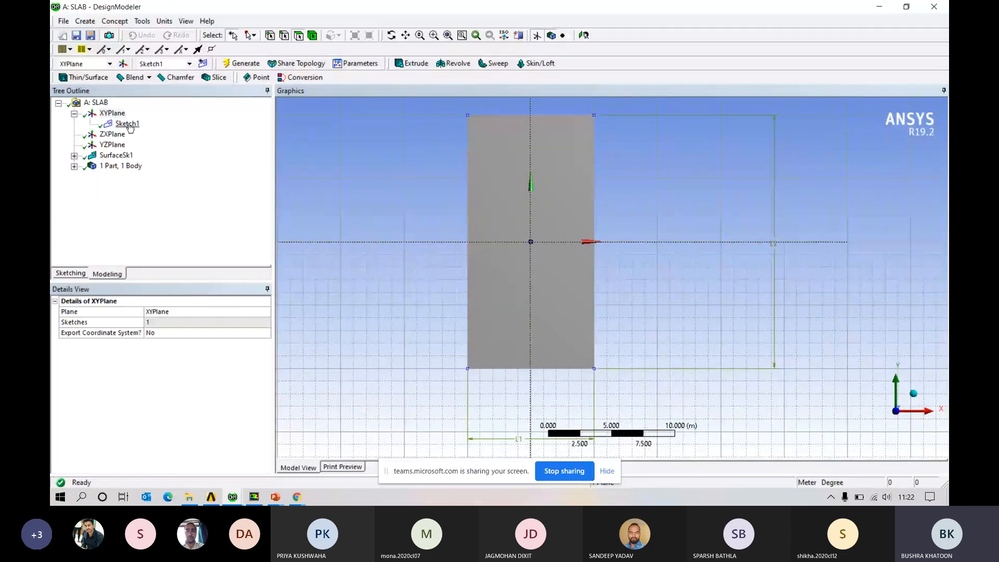
pyautogui.click(128, 124)
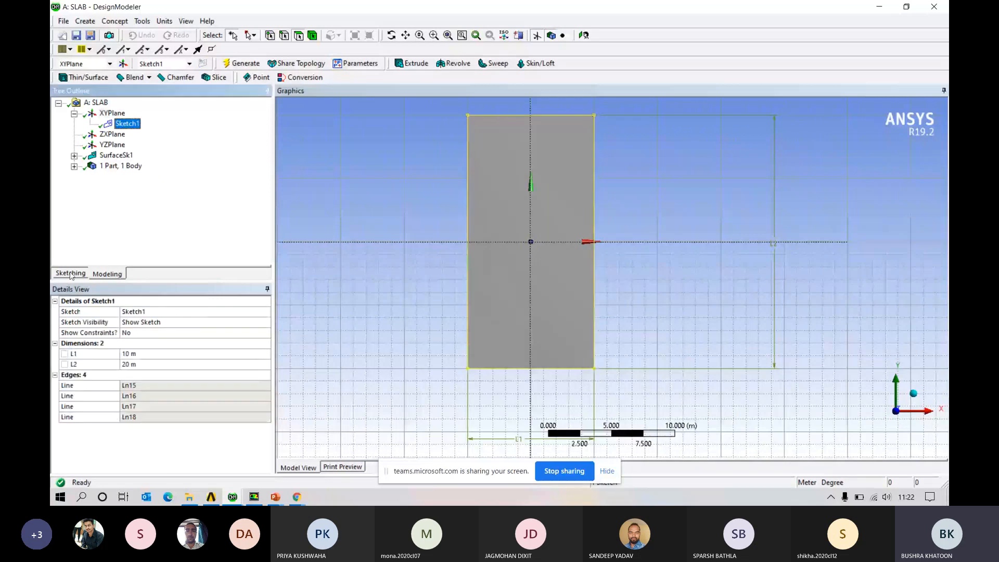
pyautogui.click(70, 273)
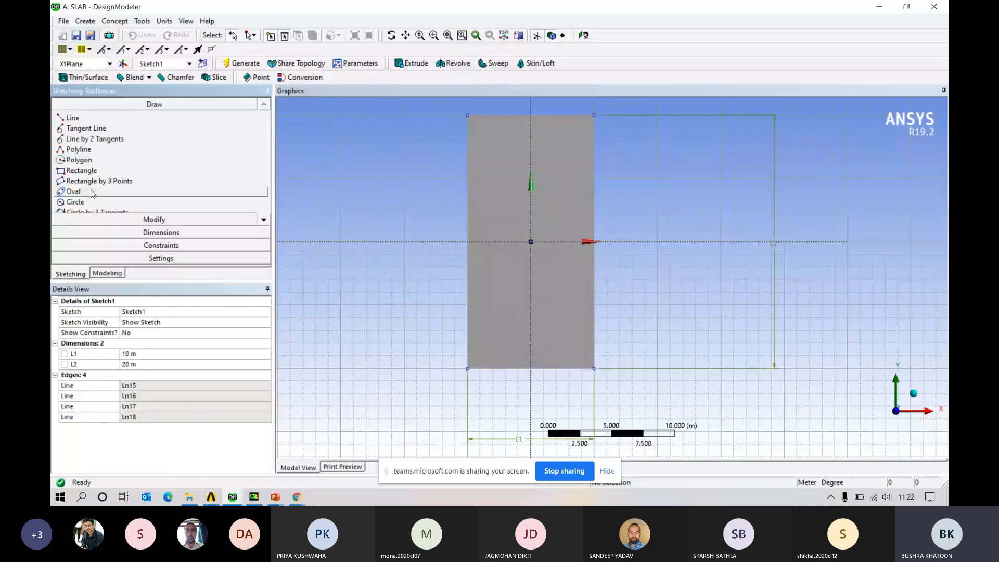
# Draw a rectangle about 14 m by 9 m in Sketch1, on the positive-X side of the existing slab.
pyautogui.click(81, 171)
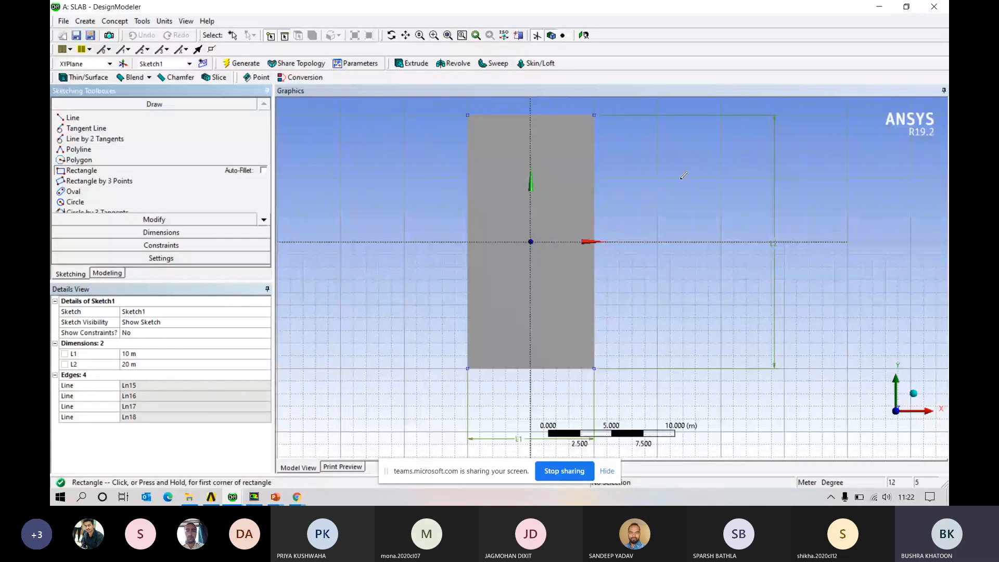
pyautogui.click(657, 178)
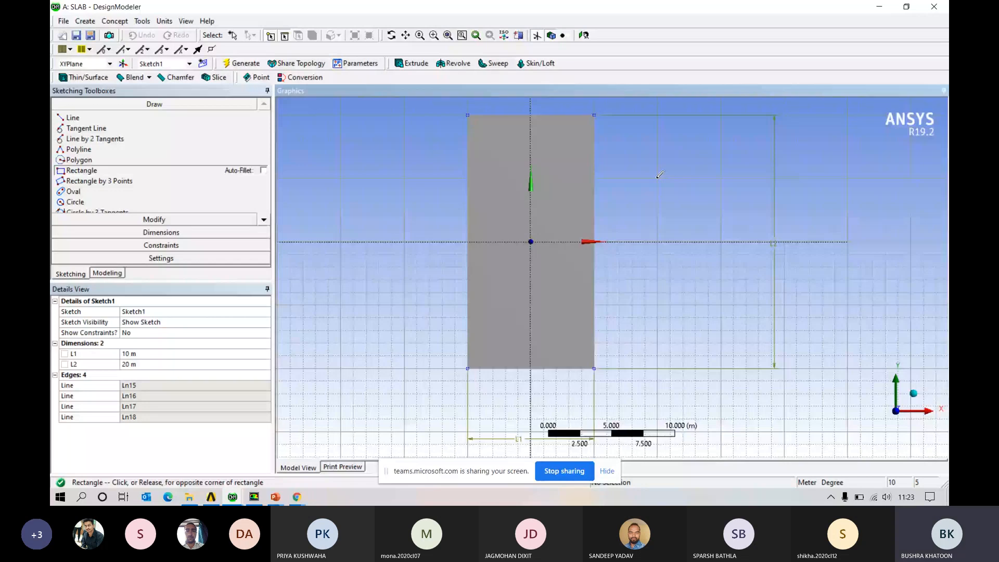
pyautogui.click(835, 292)
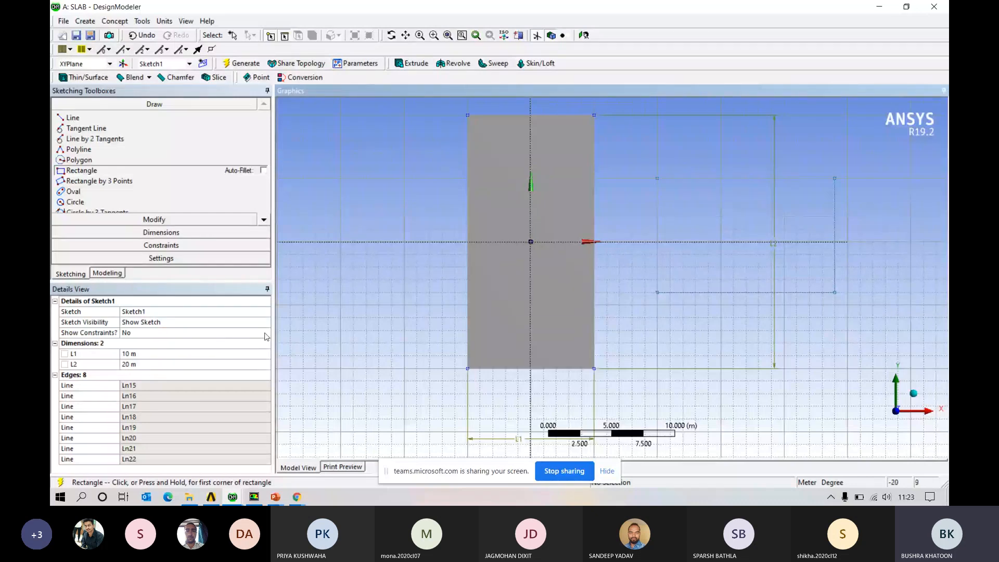
# Switch to Heat_Transfer_Modelling_in_a_Slab.pptx in PowerPoint and present the slides from drawing the rectangle to generating the surface body, then end the show.
pyautogui.moveTo(282, 500)
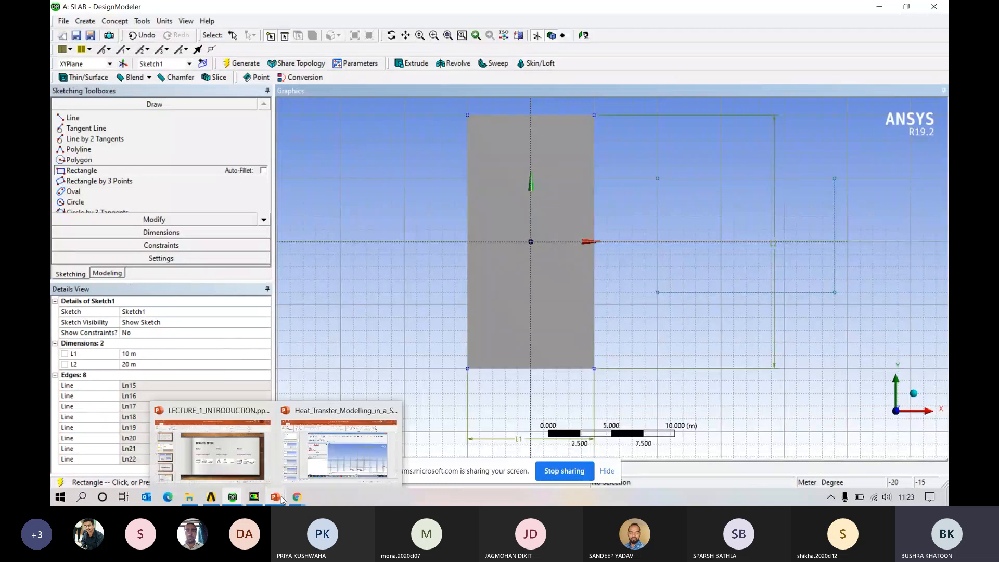
pyautogui.click(340, 451)
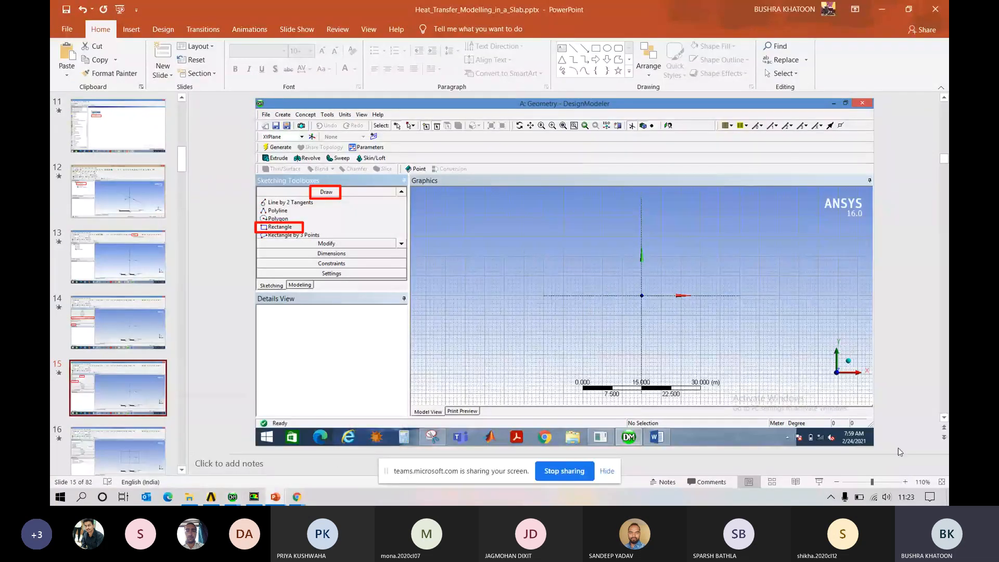
pyautogui.click(820, 483)
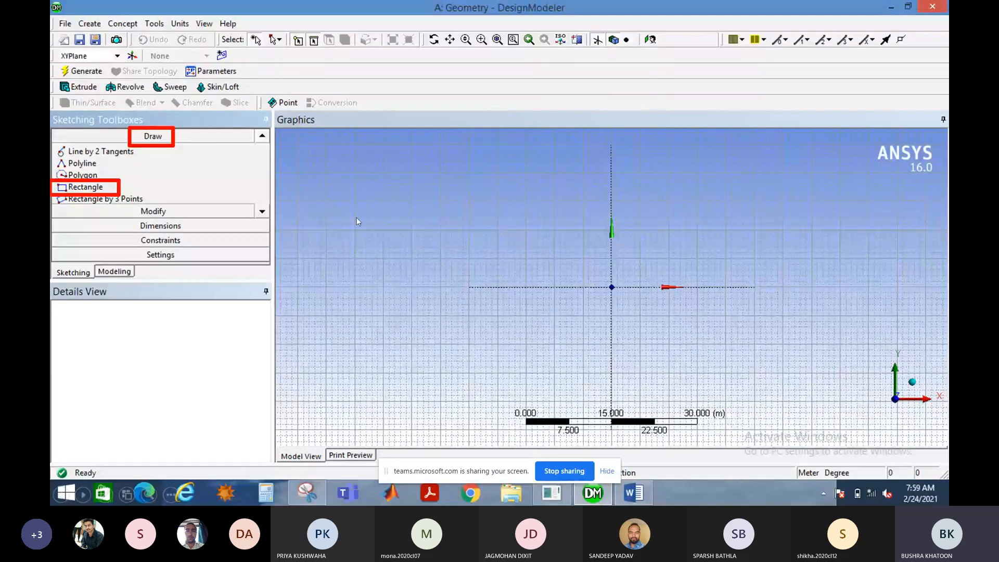
pyautogui.click(385, 217)
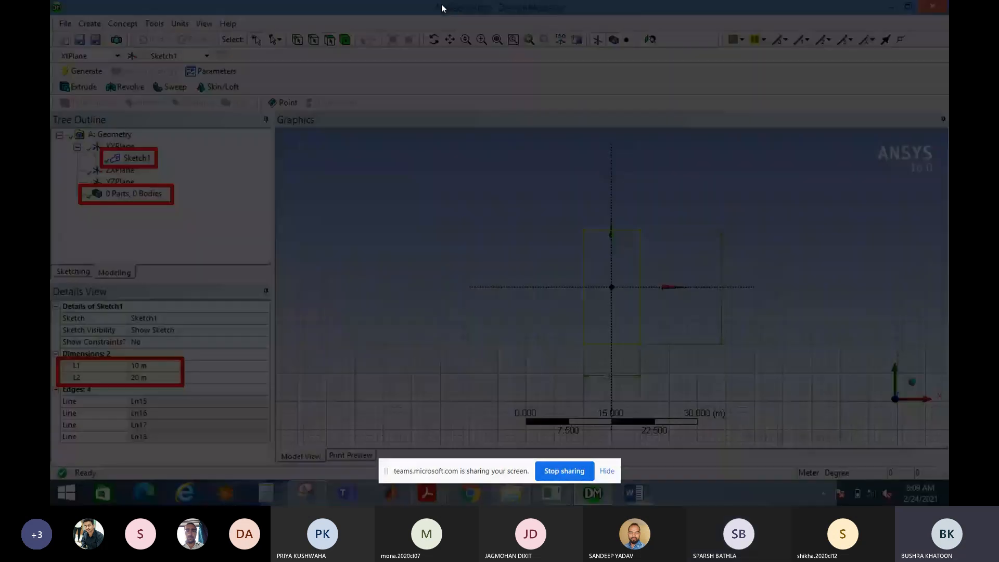
pyautogui.press('Right')
pyautogui.press('Left')
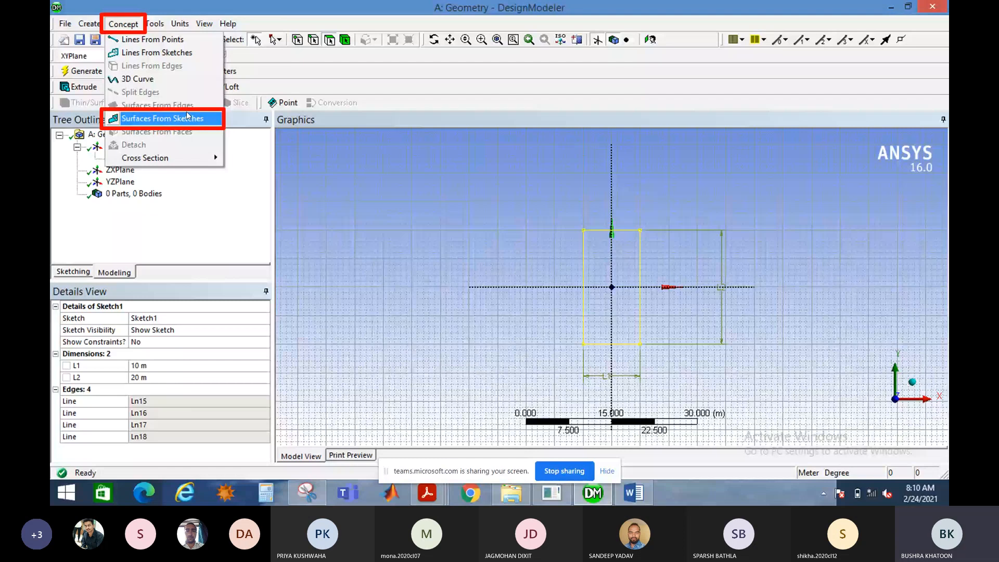
pyautogui.click(187, 116)
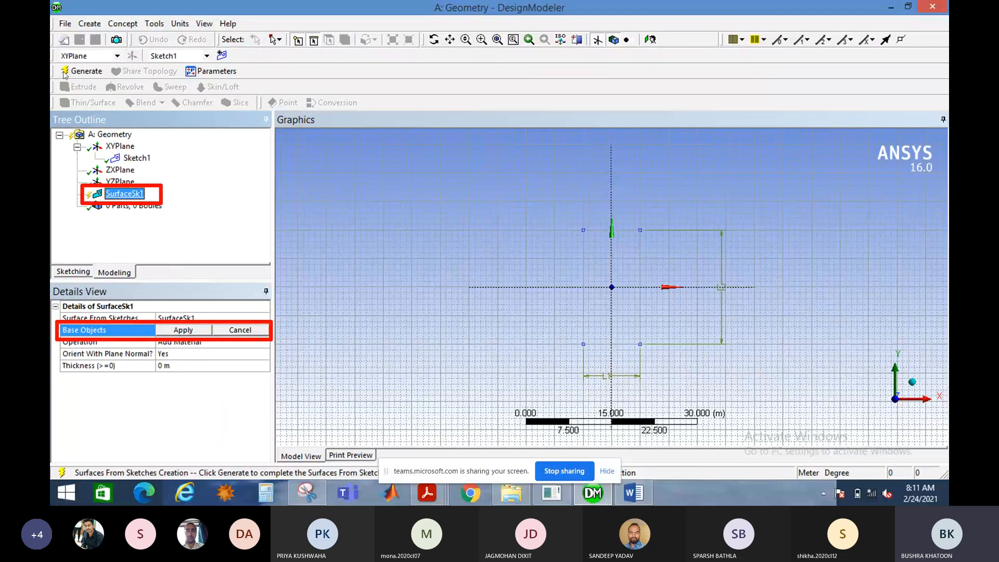
pyautogui.click(86, 74)
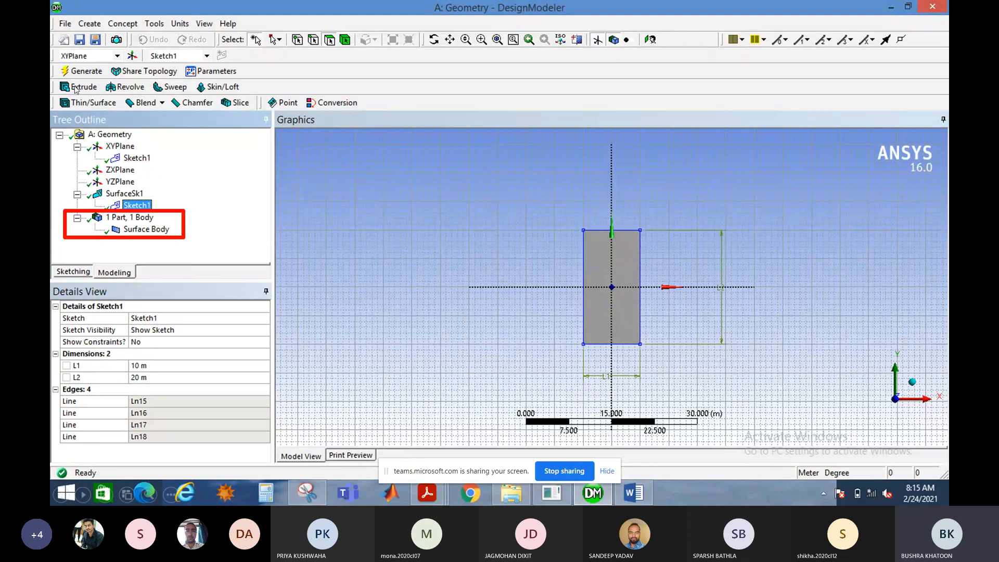
pyautogui.press('Escape')
# Switch back to the SLAB geometry in DesignModeler and generate the surface from the extended Sketch1.
pyautogui.moveTo(254, 496)
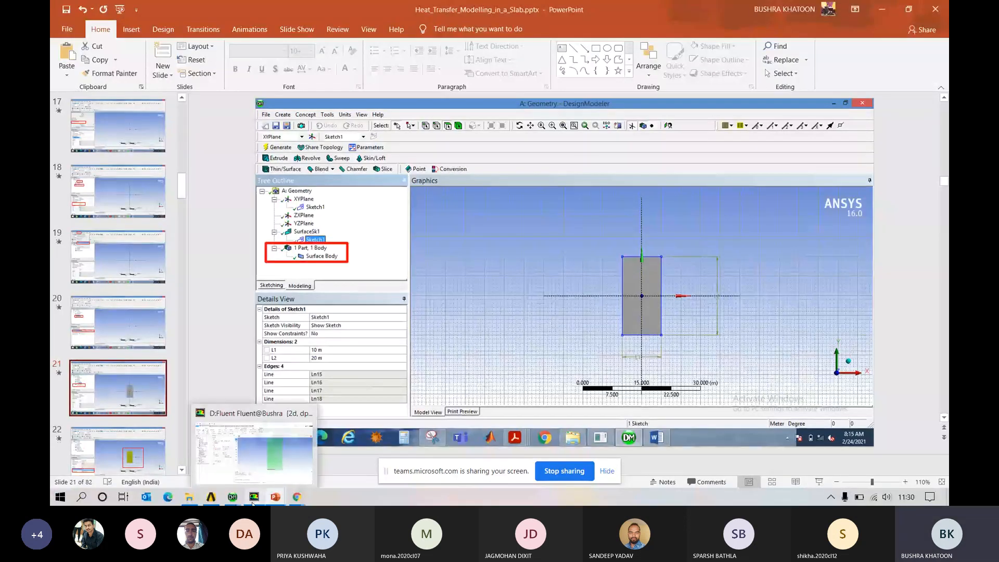
pyautogui.click(260, 472)
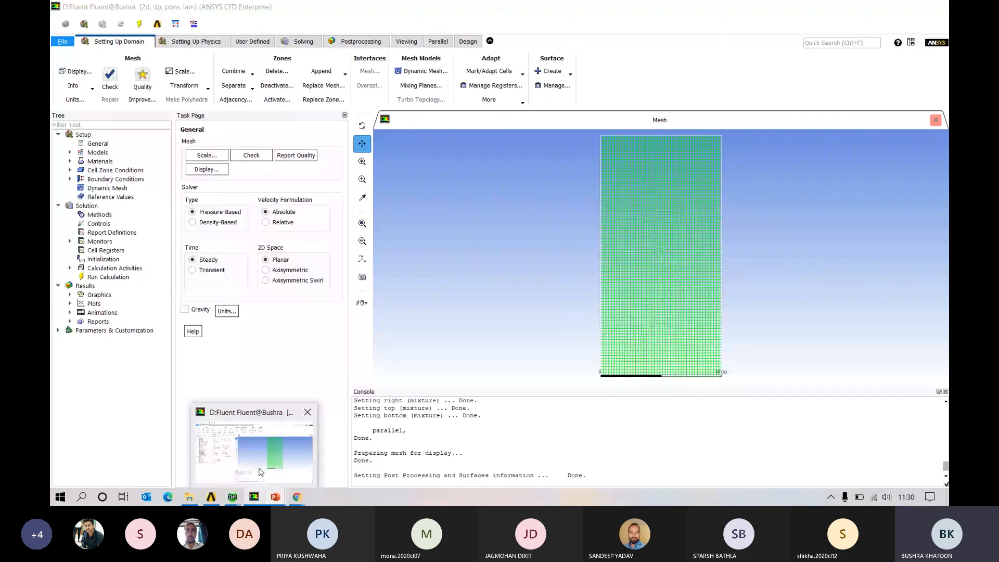
pyautogui.click(233, 497)
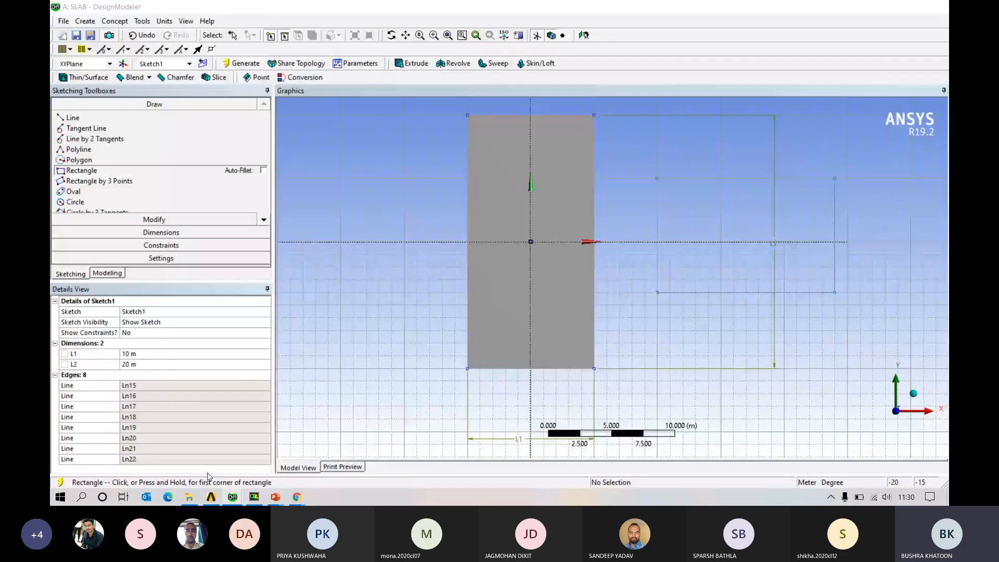
pyautogui.click(475, 36)
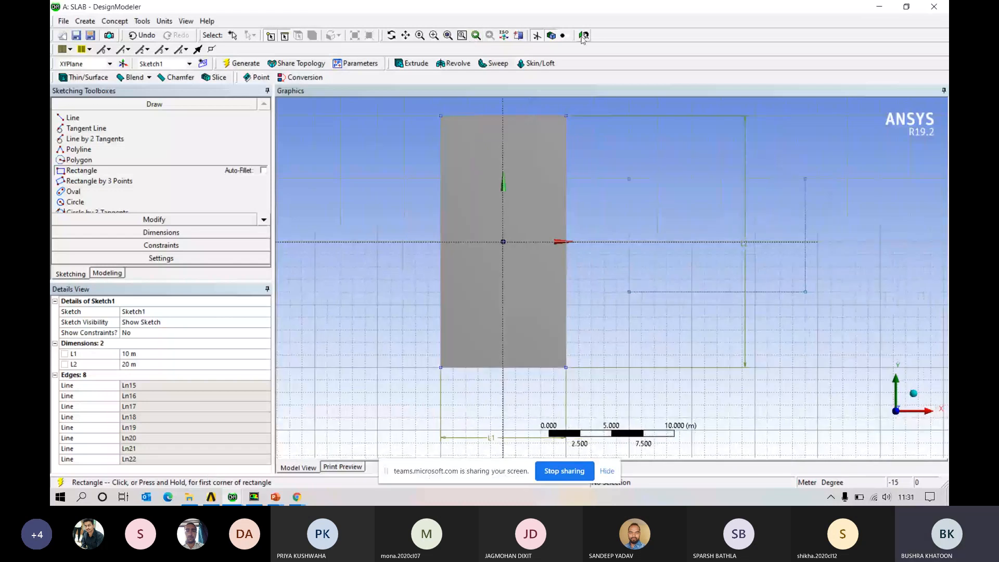
pyautogui.click(101, 272)
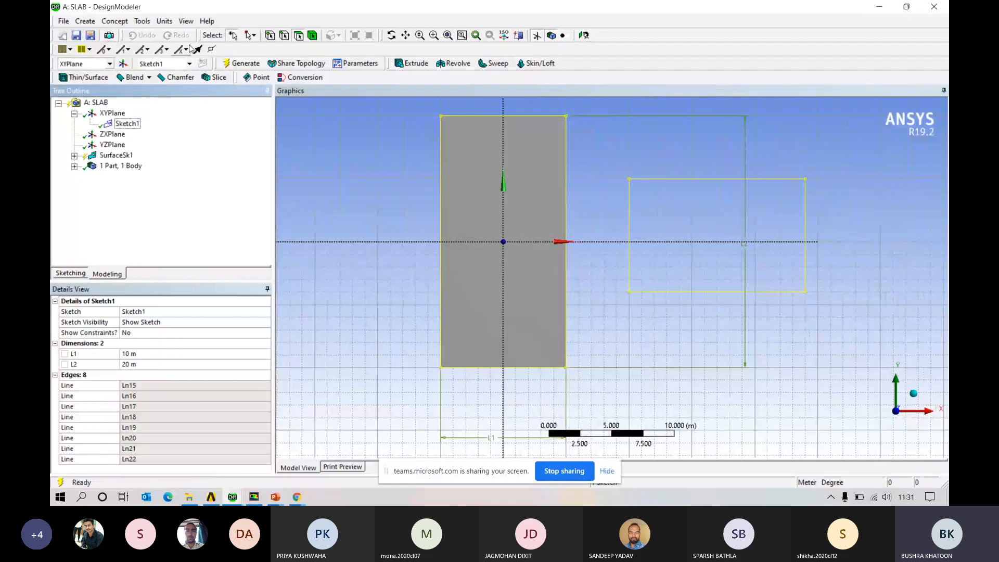
pyautogui.click(240, 64)
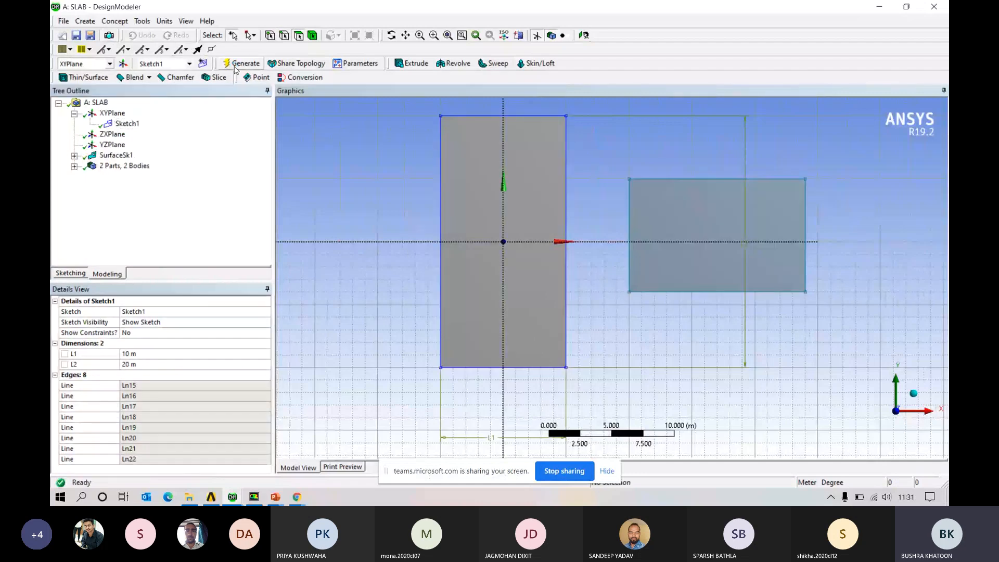
# Examine the faces of the new rectangle and the slab, the details of Sketch1 and the list of surface bodies.
pyautogui.click(721, 203)
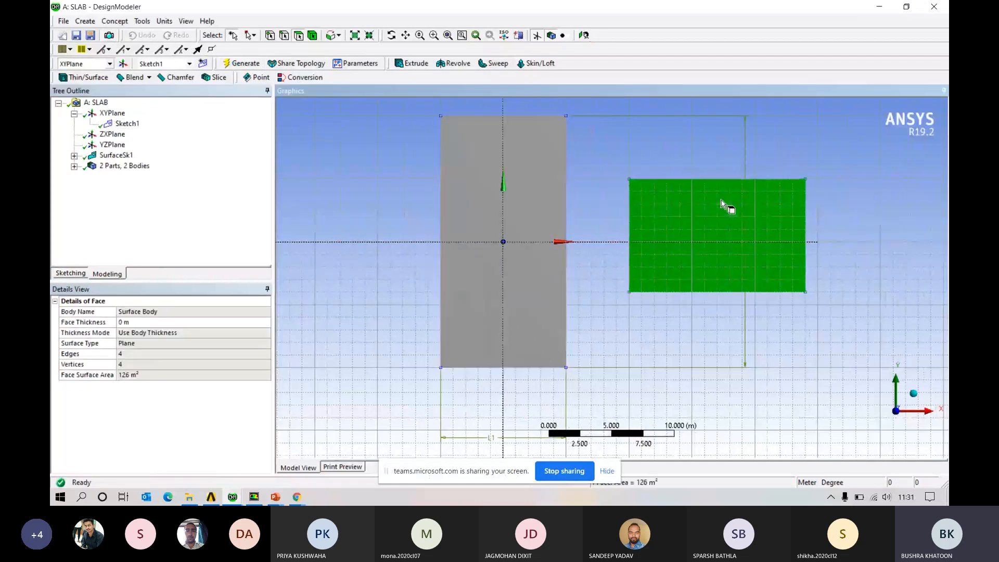
pyautogui.rightClick(722, 202)
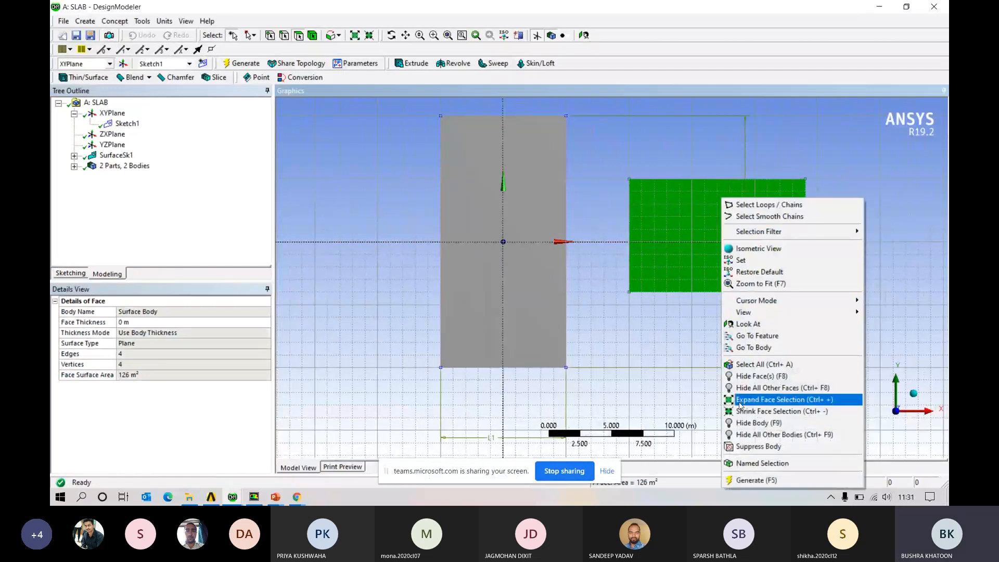
pyautogui.click(503, 300)
pyautogui.click(503, 299)
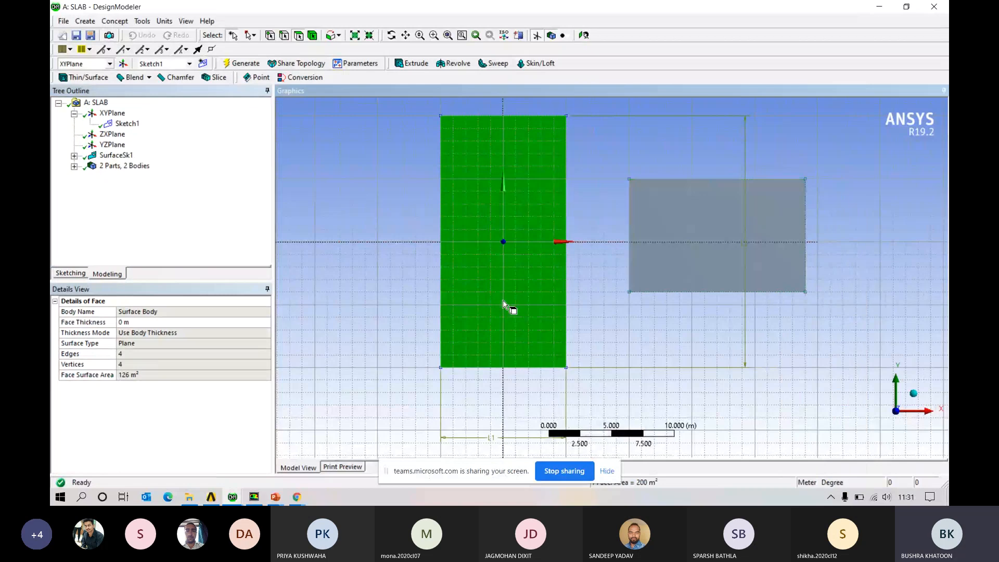
pyautogui.click(133, 126)
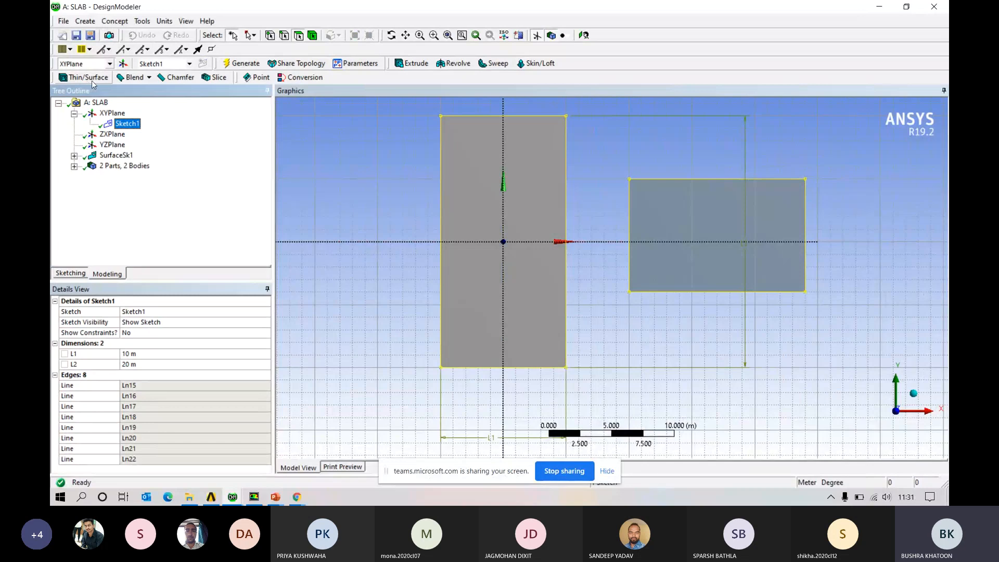
pyautogui.click(74, 166)
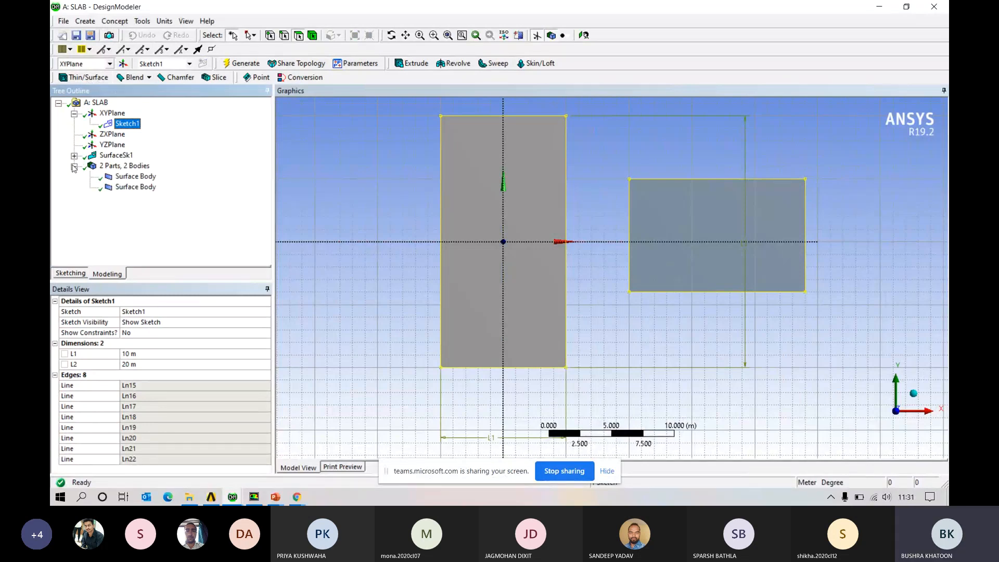
pyautogui.rightClick(136, 187)
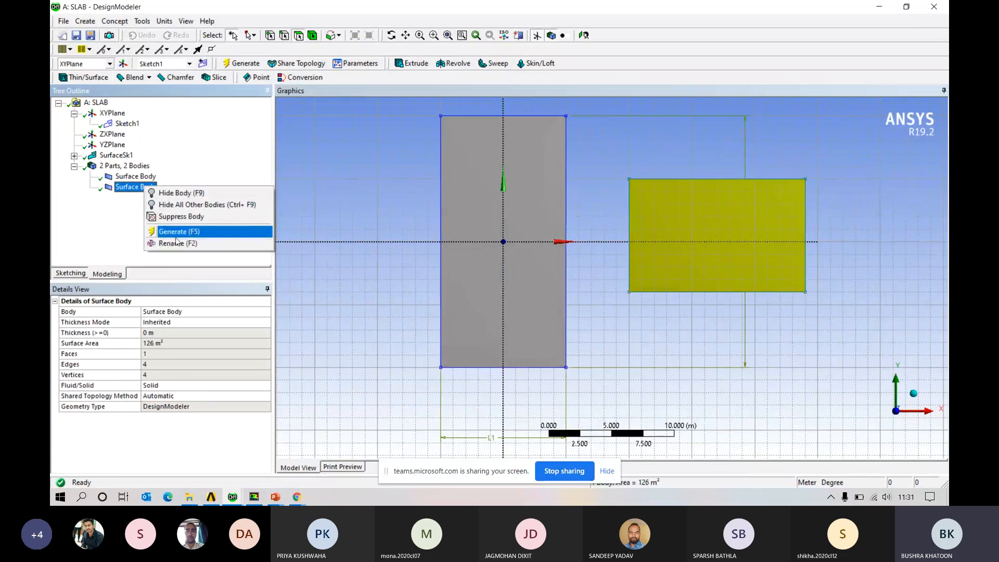
pyautogui.click(89, 227)
# Start an Extrude with the 10 m by 20 m slab's face as its geometry.
pyautogui.click(471, 204)
pyautogui.click(471, 204)
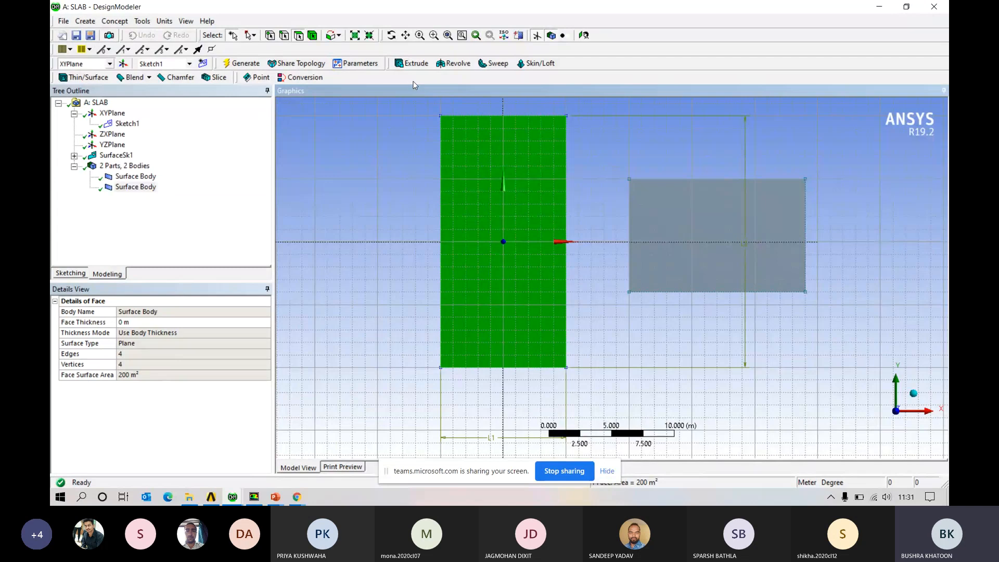
pyautogui.click(412, 63)
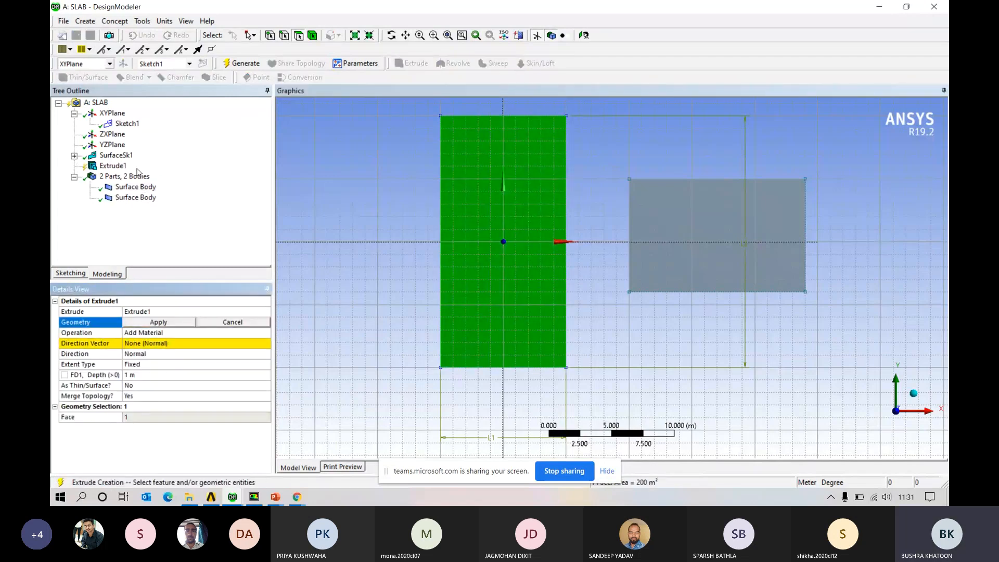
pyautogui.click(110, 166)
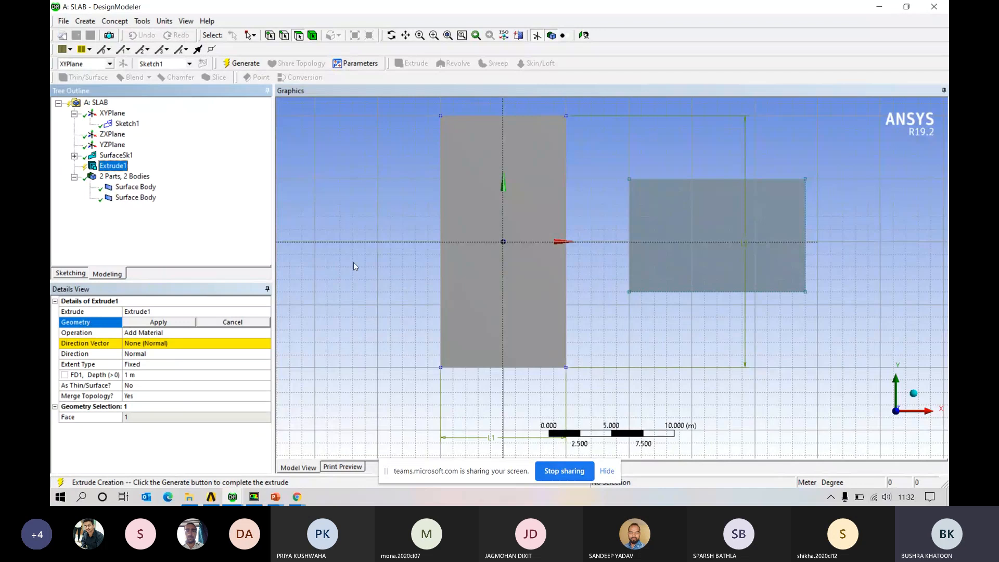
pyautogui.click(528, 214)
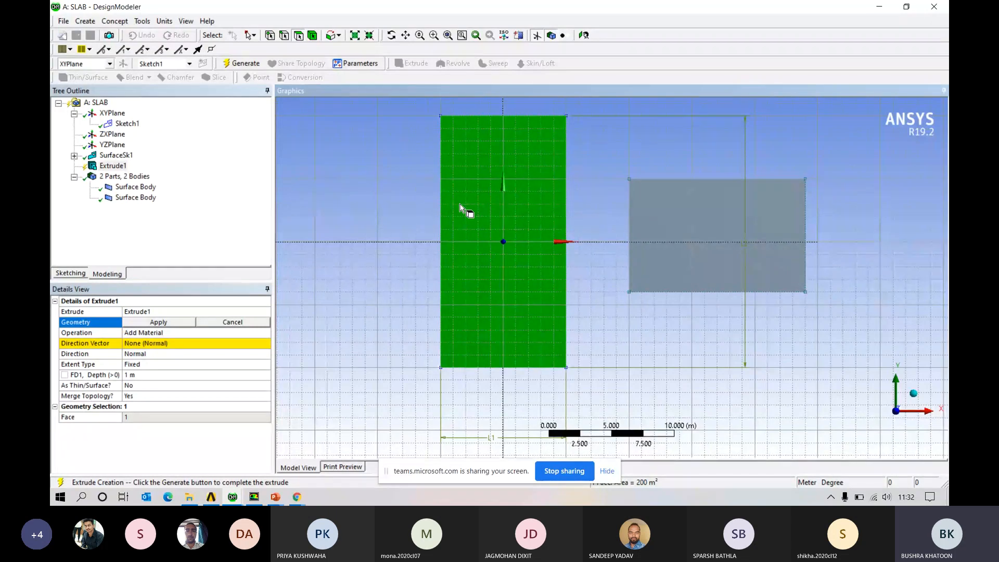
pyautogui.click(158, 323)
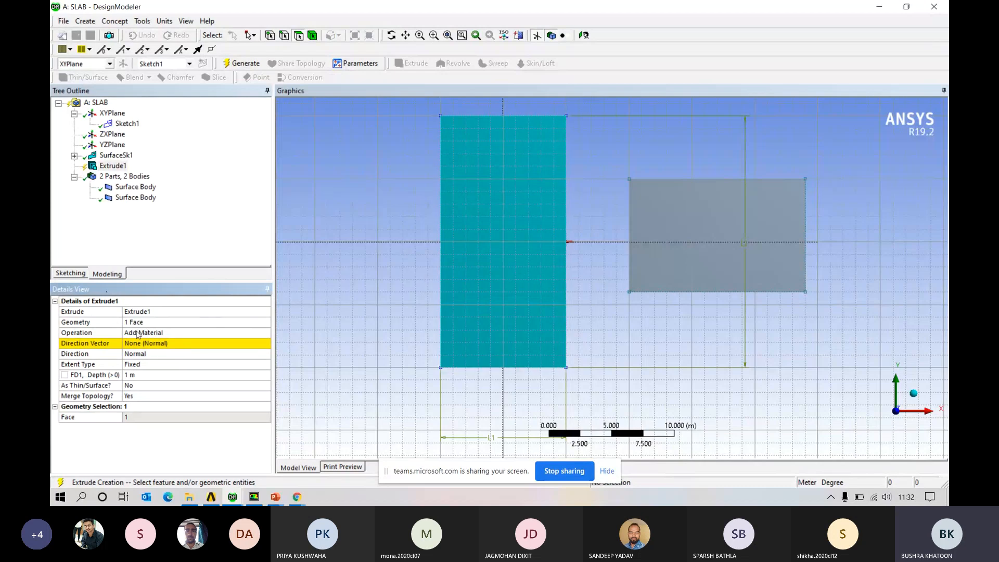
# Review the extrusion's direction vector and direction options, keeping the direction set to Normal.
pyautogui.click(147, 345)
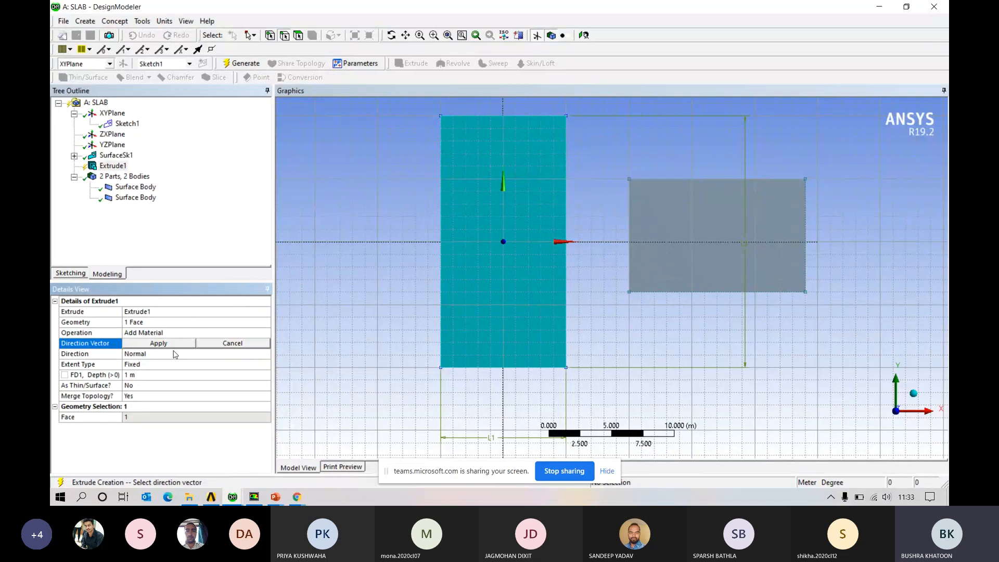
pyautogui.click(152, 357)
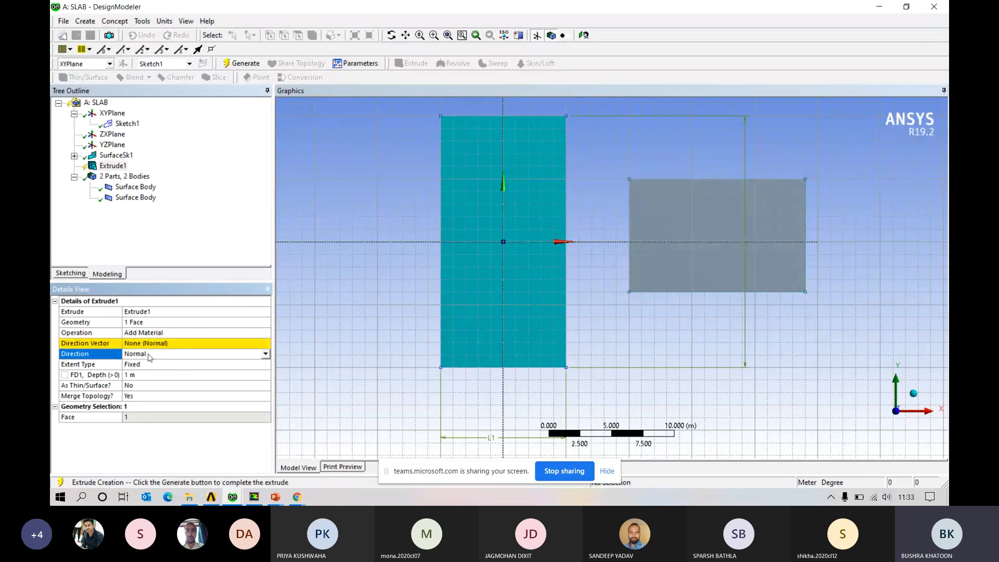
pyautogui.click(266, 354)
pyautogui.click(265, 354)
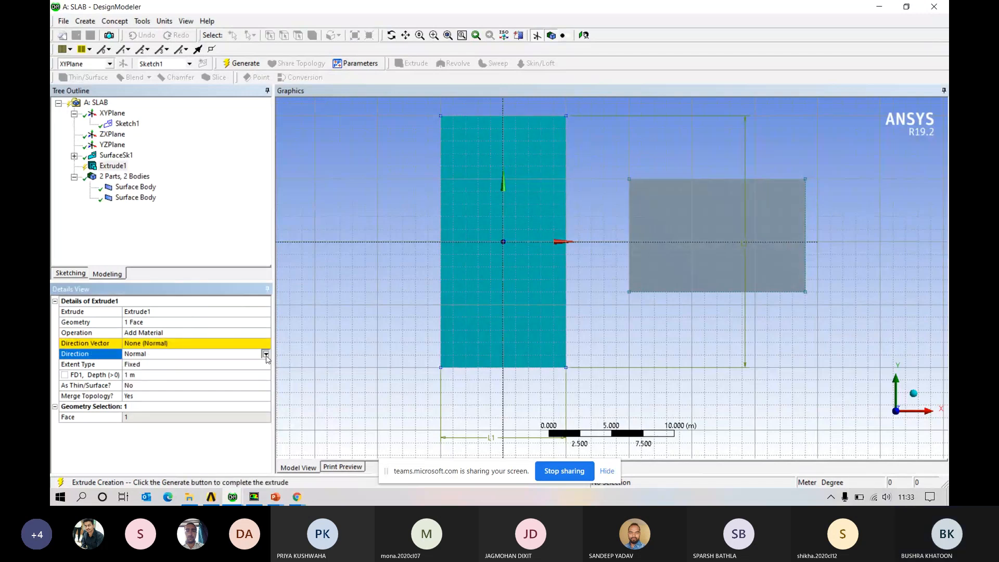
pyautogui.click(161, 344)
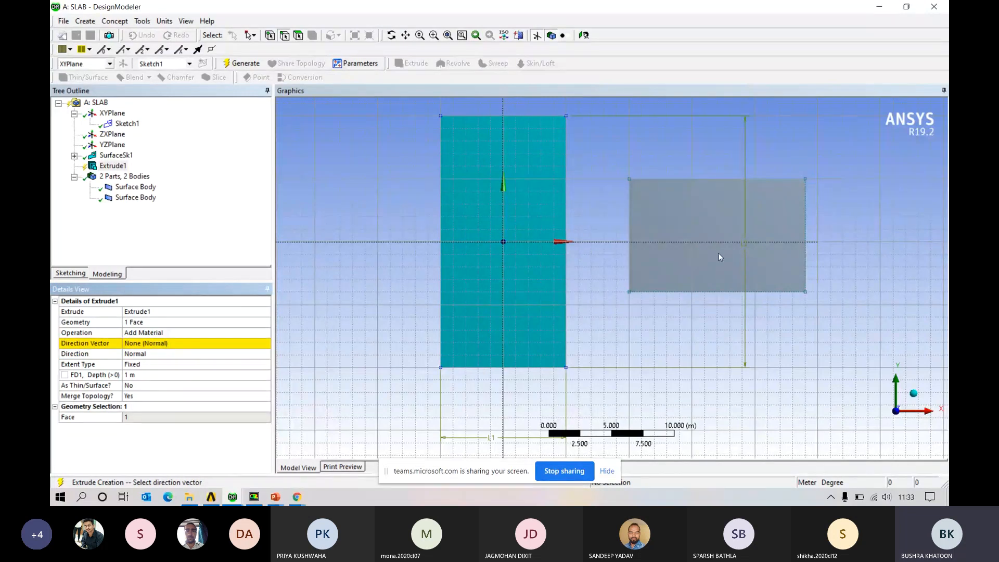
pyautogui.click(141, 346)
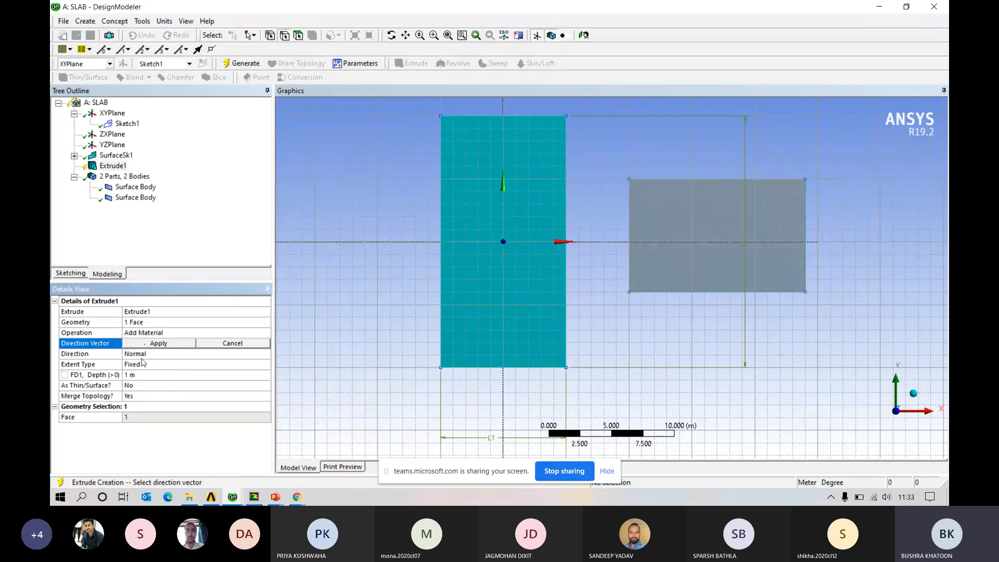
pyautogui.click(142, 359)
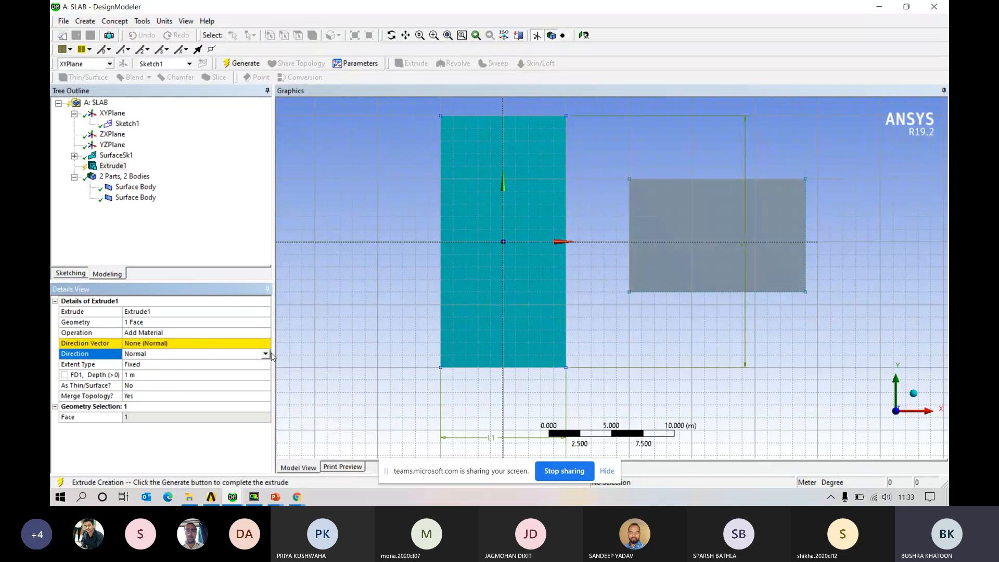
pyautogui.click(266, 354)
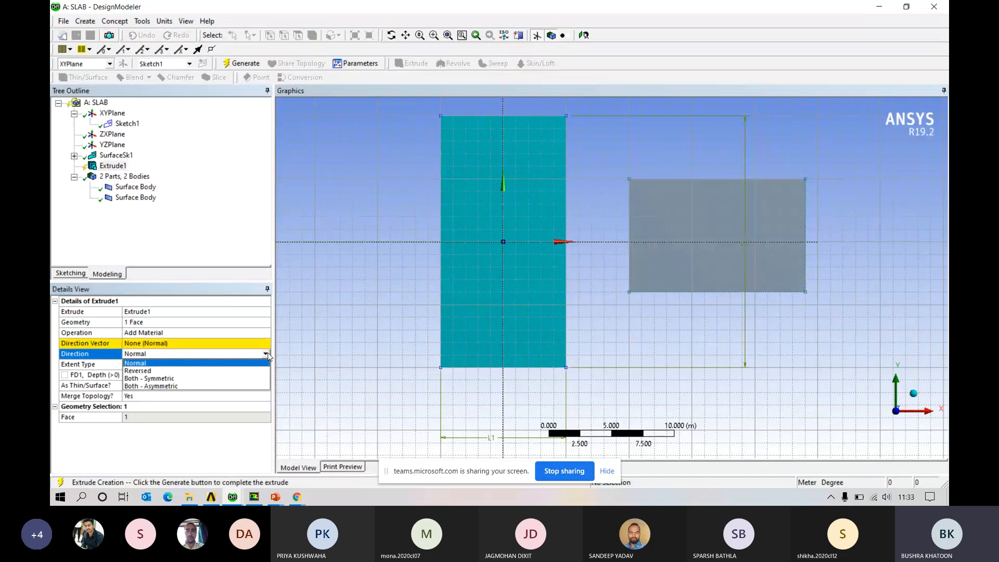
pyautogui.click(221, 365)
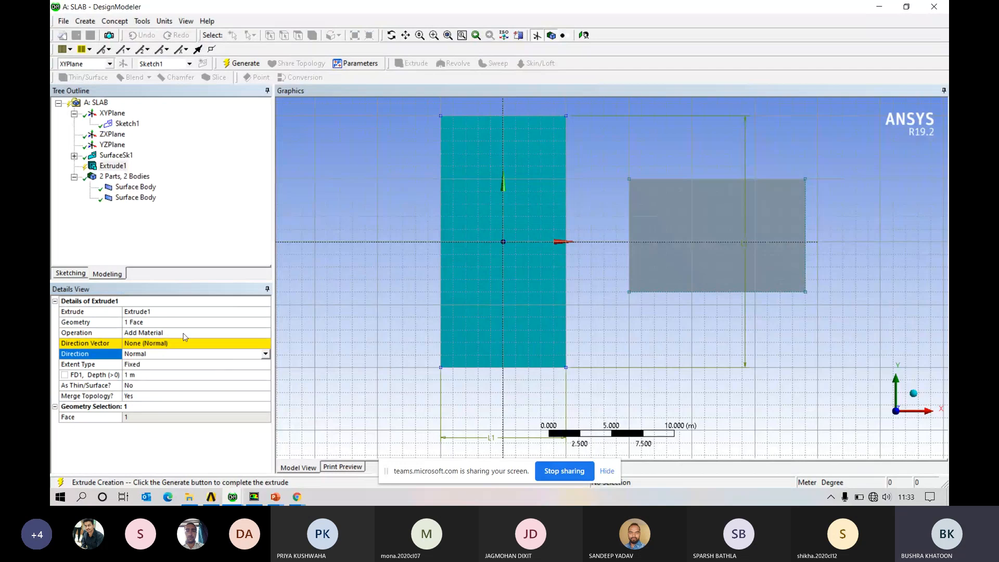
# Try to define the extrusion's direction vector along +Z and generate Extrude1.
pyautogui.click(146, 345)
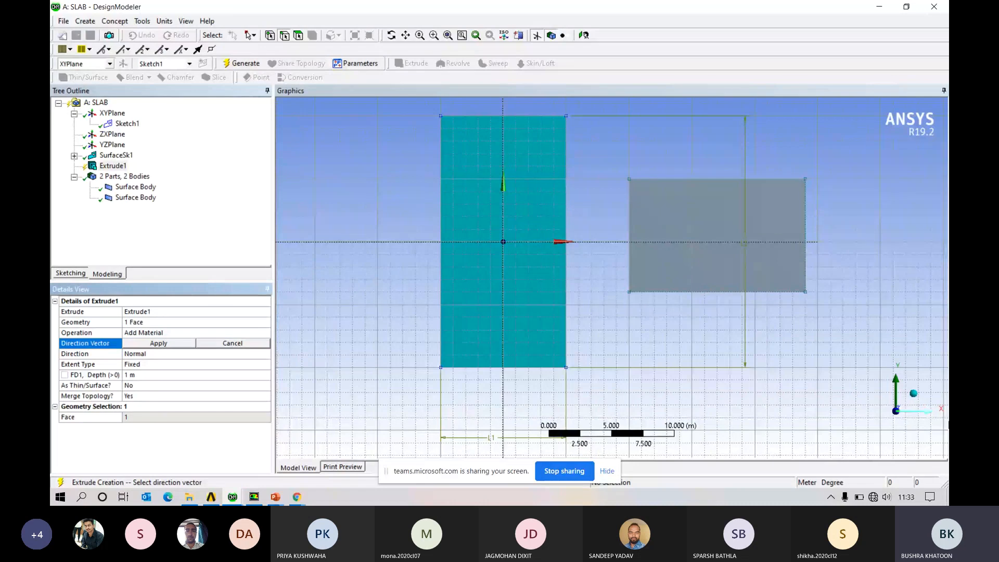
pyautogui.click(914, 394)
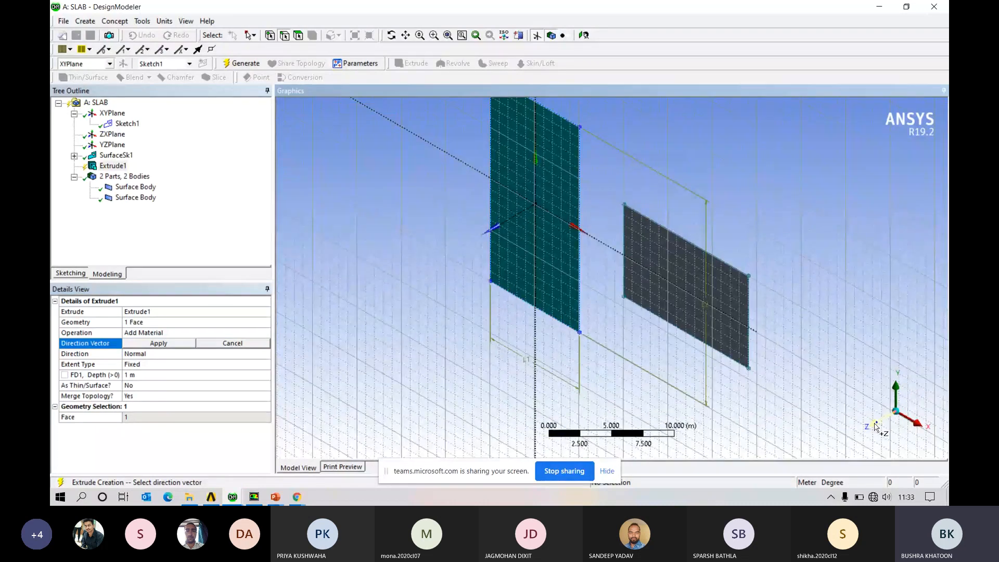
pyautogui.click(875, 425)
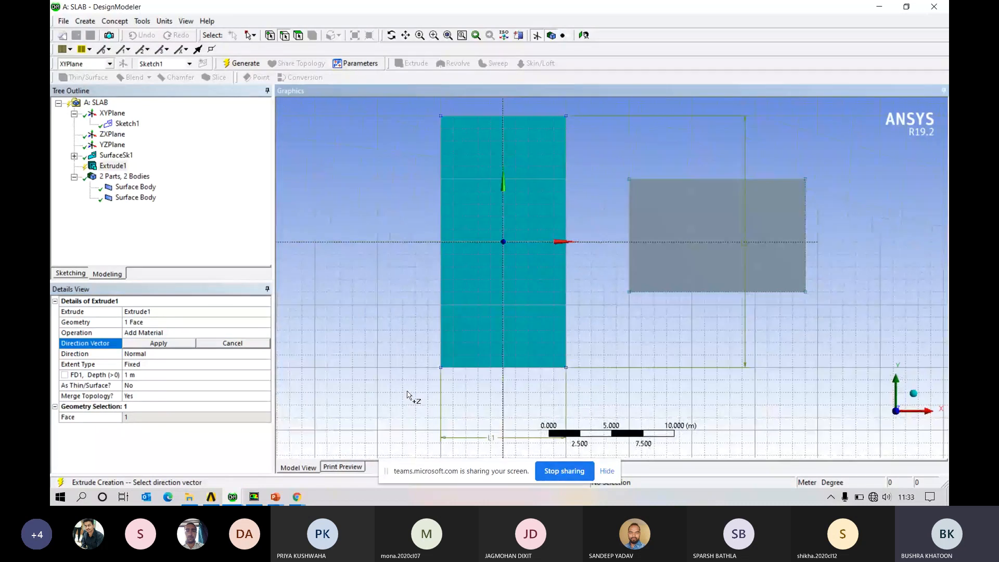
pyautogui.click(160, 346)
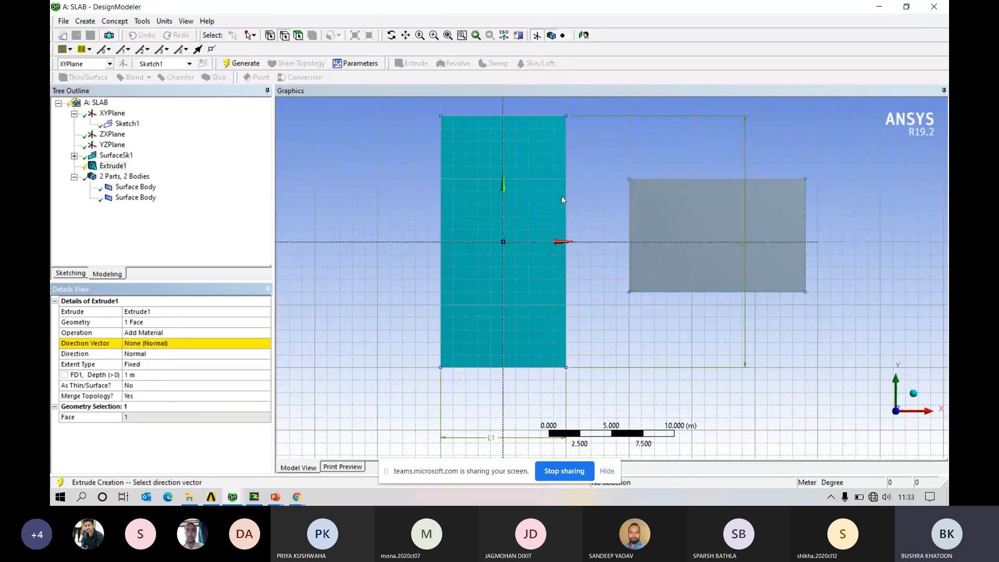
pyautogui.click(110, 167)
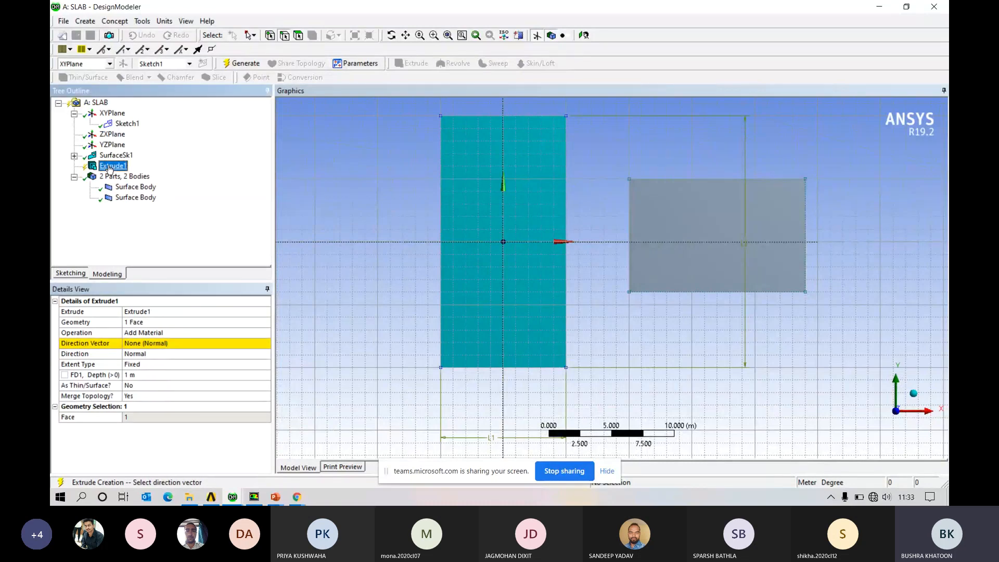
pyautogui.click(243, 63)
# Check the direction settings of Extrude1, then delete the feature from the model.
pyautogui.click(111, 167)
pyautogui.rightClick(111, 167)
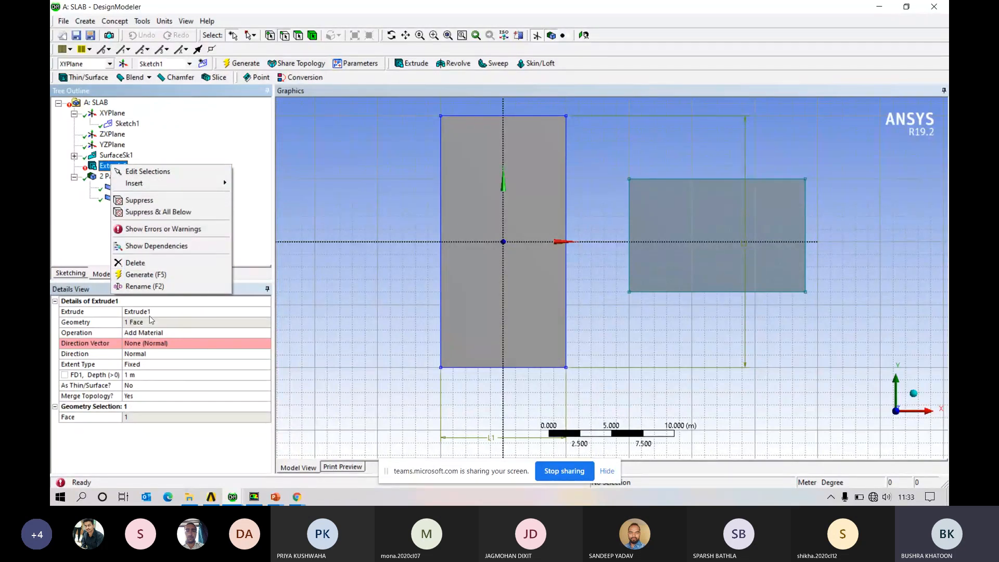
pyautogui.click(147, 343)
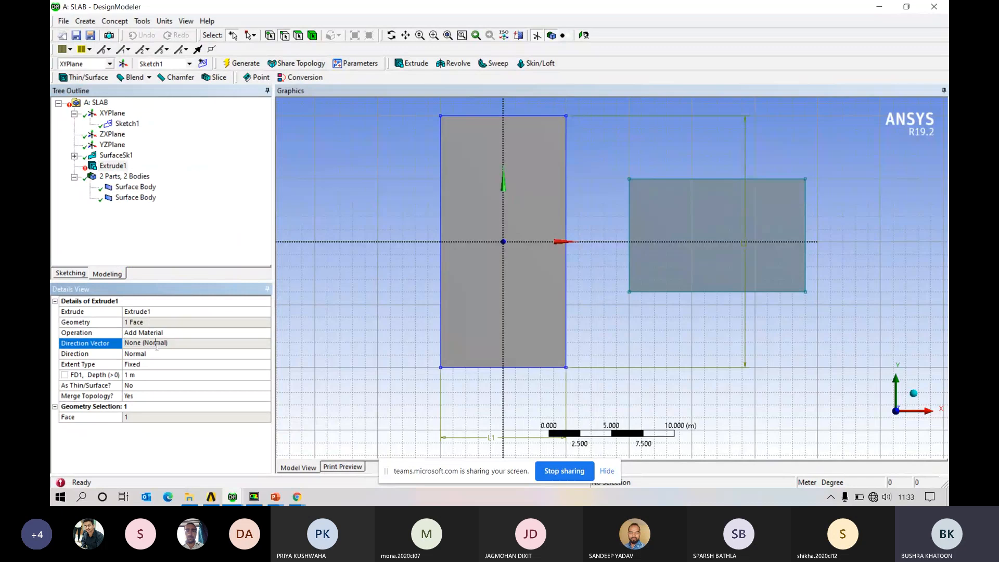
pyautogui.click(149, 356)
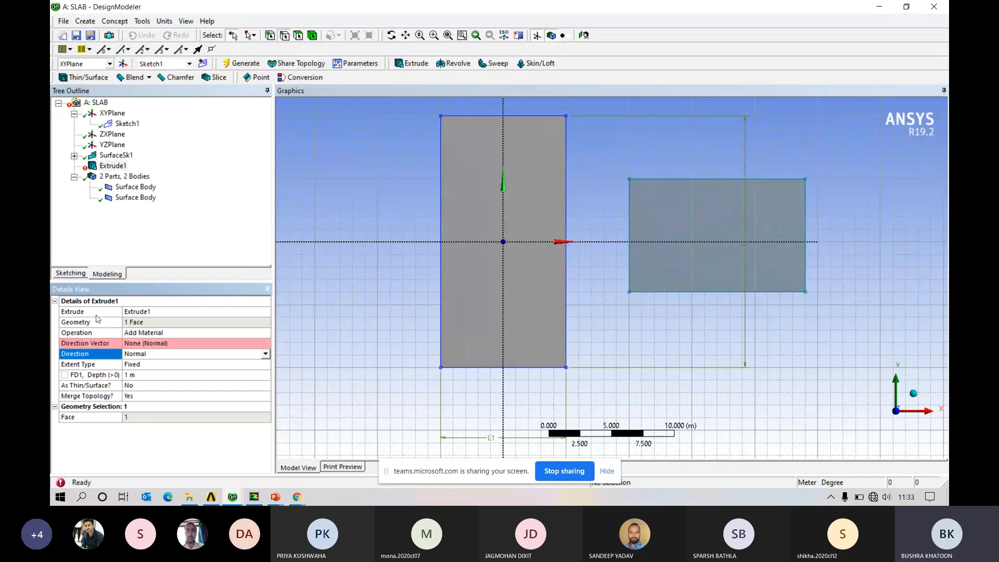
pyautogui.click(108, 170)
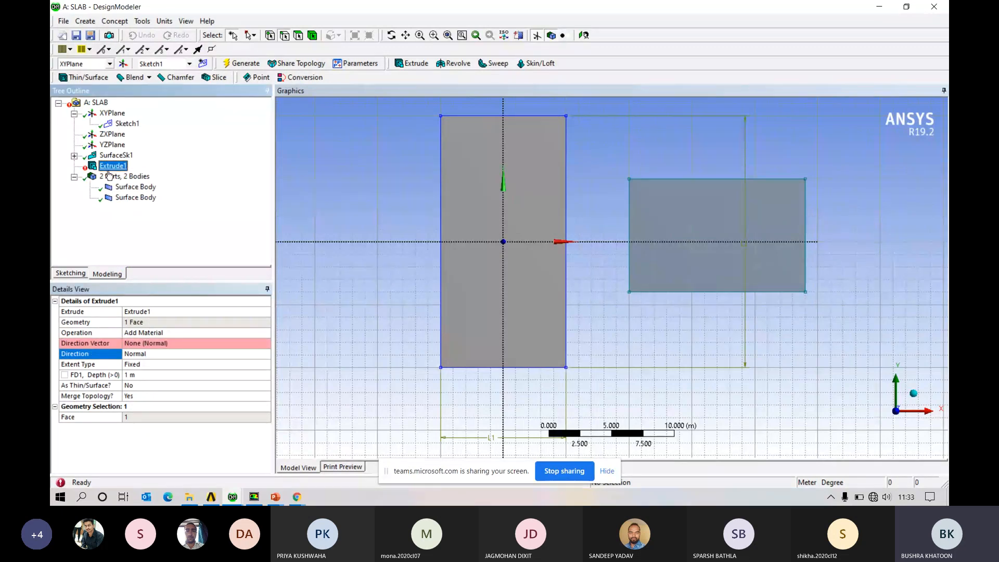
pyautogui.rightClick(109, 173)
pyautogui.click(144, 270)
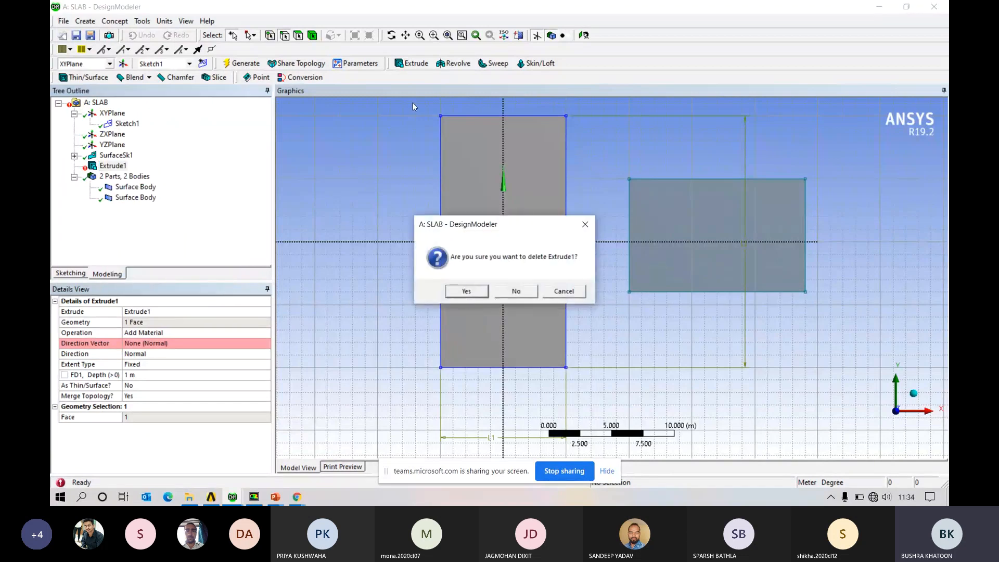
pyautogui.click(468, 291)
# Start a new Extrude and apply the 10 m by 20 m slab's face as its geometry.
pyautogui.click(411, 66)
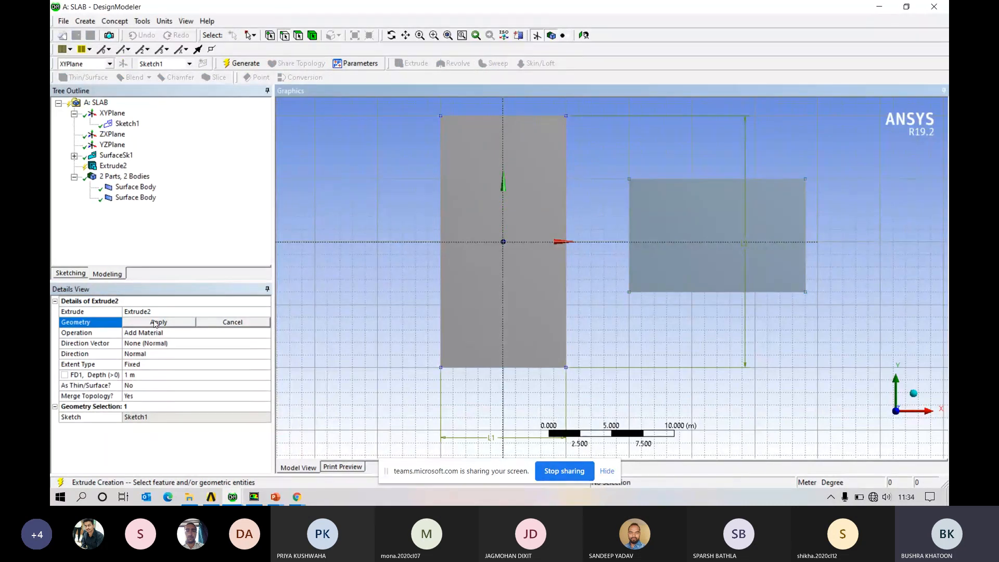
pyautogui.click(113, 166)
pyautogui.click(513, 207)
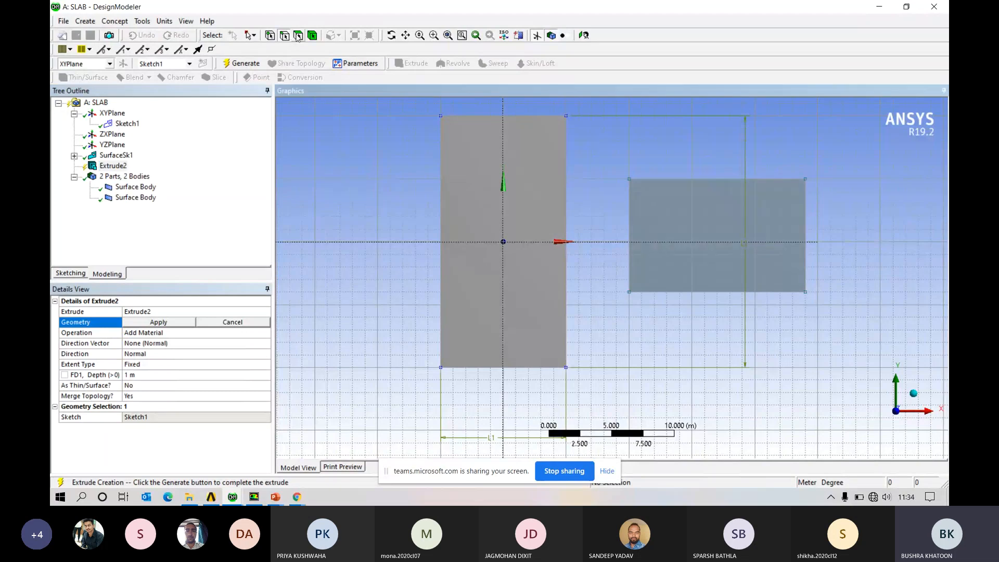
pyautogui.click(496, 169)
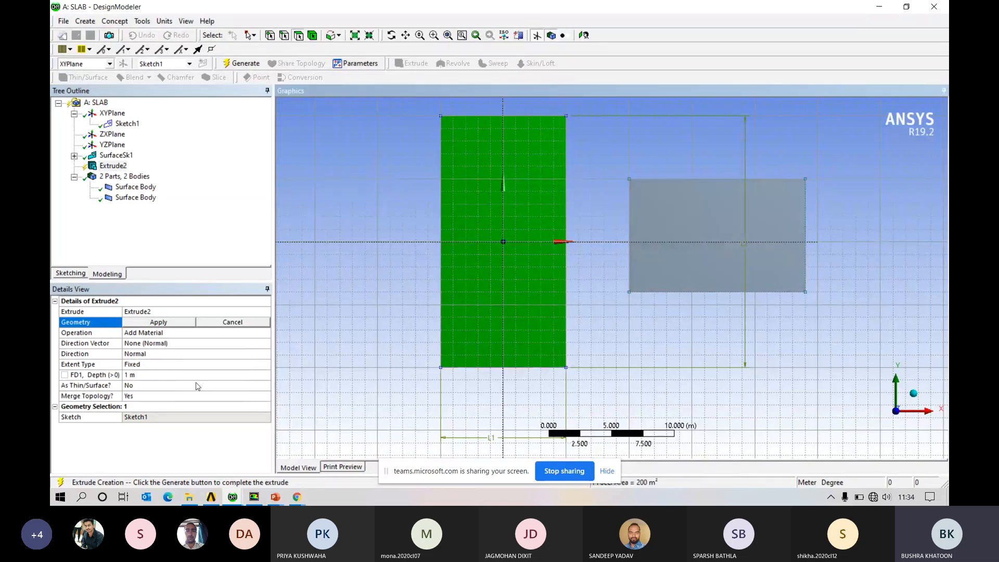
pyautogui.click(171, 326)
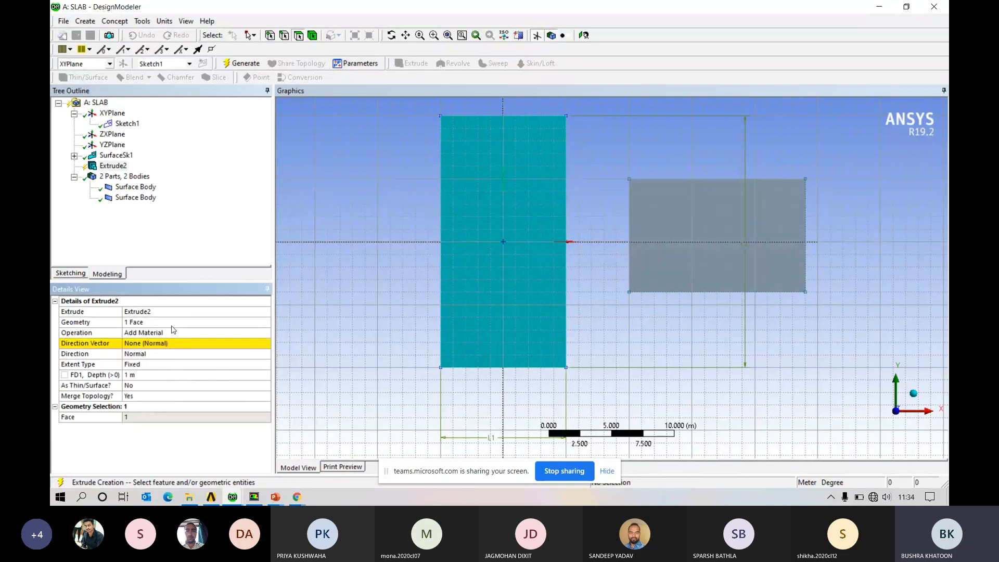
# Review the operation choices for Extrude2 and keep Add Material.
pyautogui.click(261, 333)
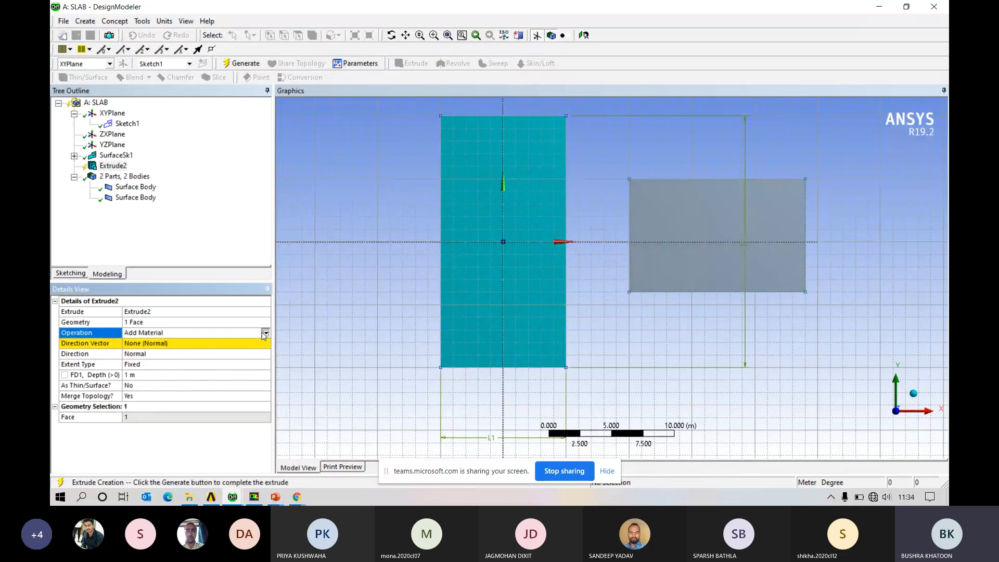
pyautogui.click(264, 333)
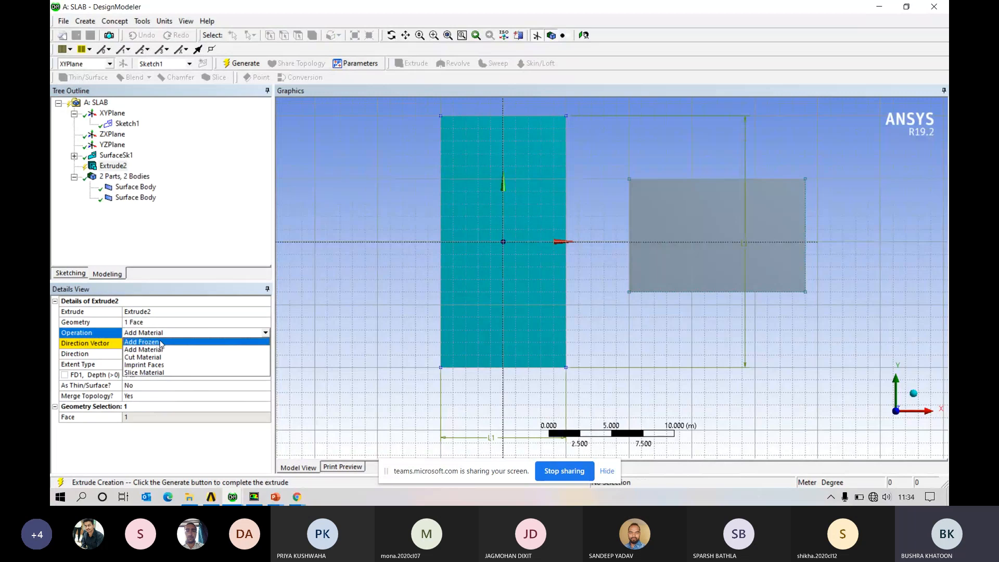
pyautogui.click(190, 333)
# Try to define Extrude2's direction vector along +Z and along the vertical axis line through the slab.
pyautogui.click(154, 343)
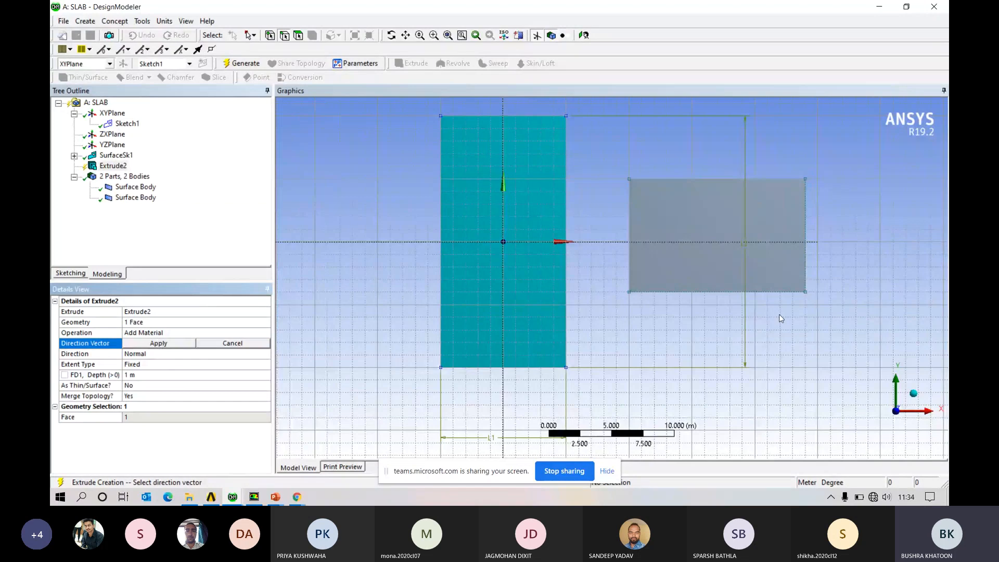
pyautogui.click(911, 395)
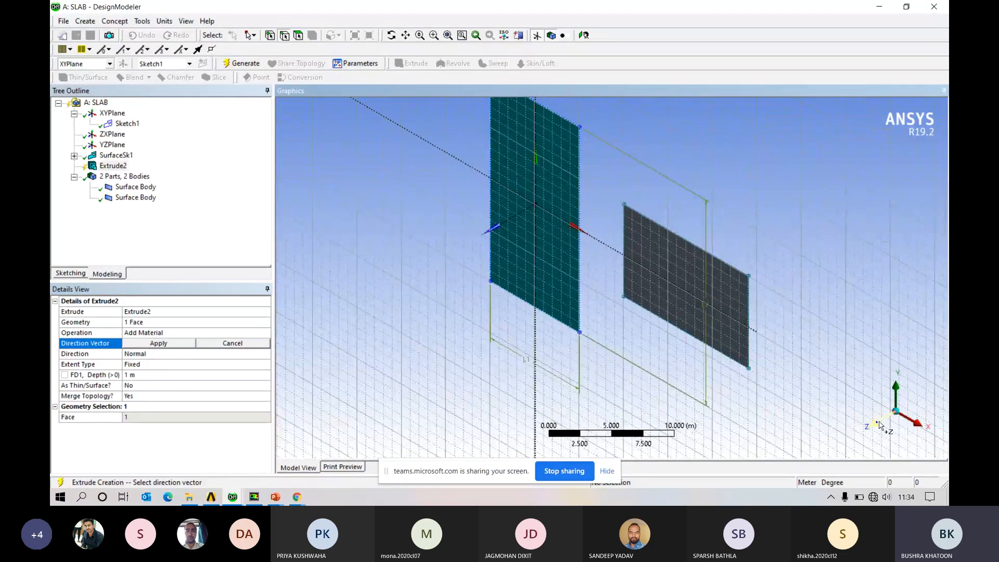
pyautogui.click(879, 423)
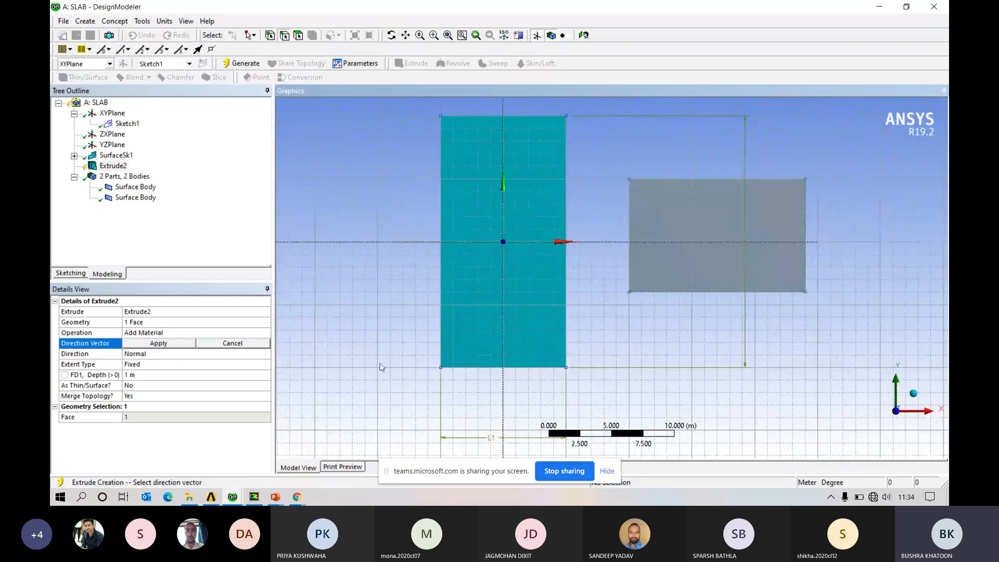
pyautogui.click(161, 345)
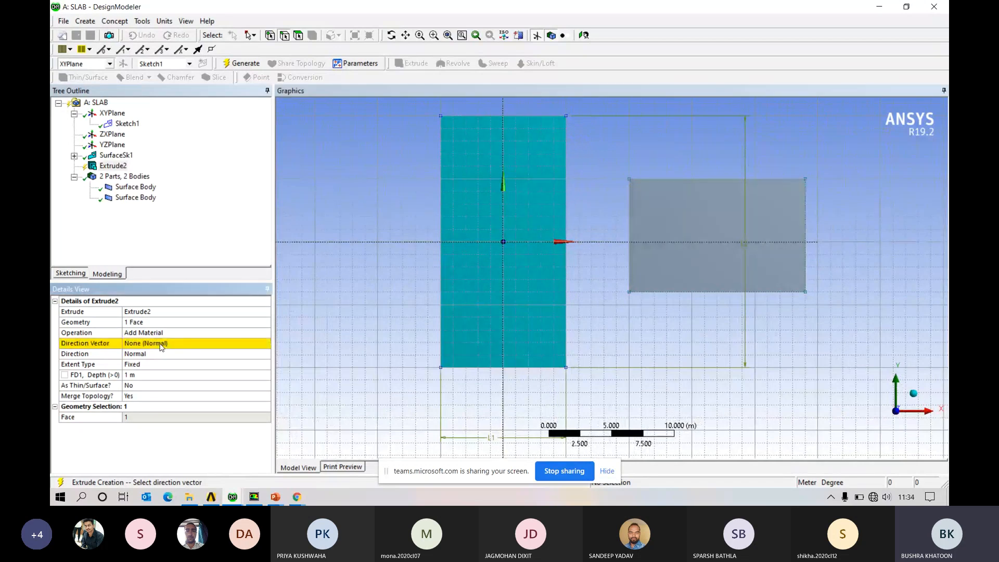
pyautogui.click(502, 206)
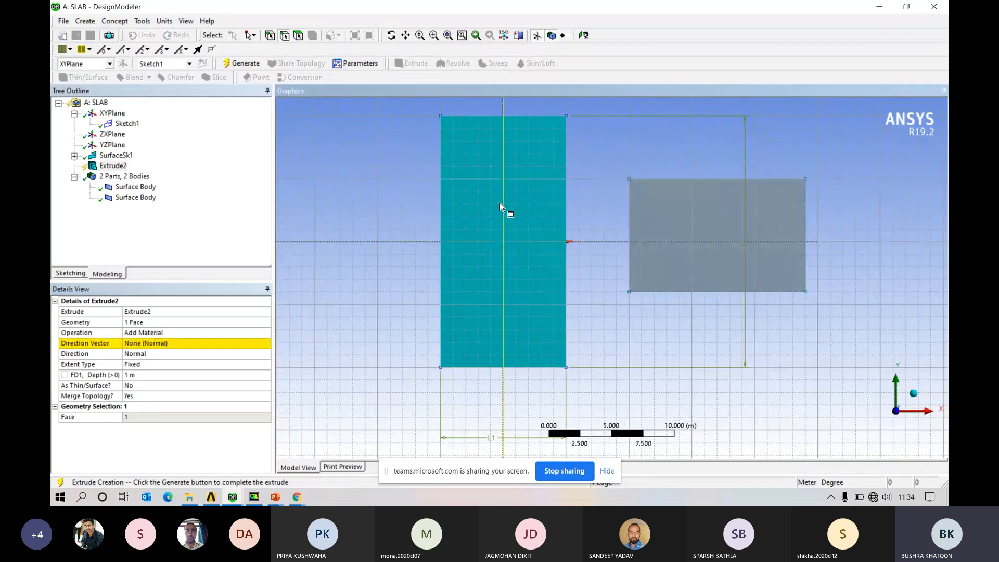
pyautogui.click(161, 355)
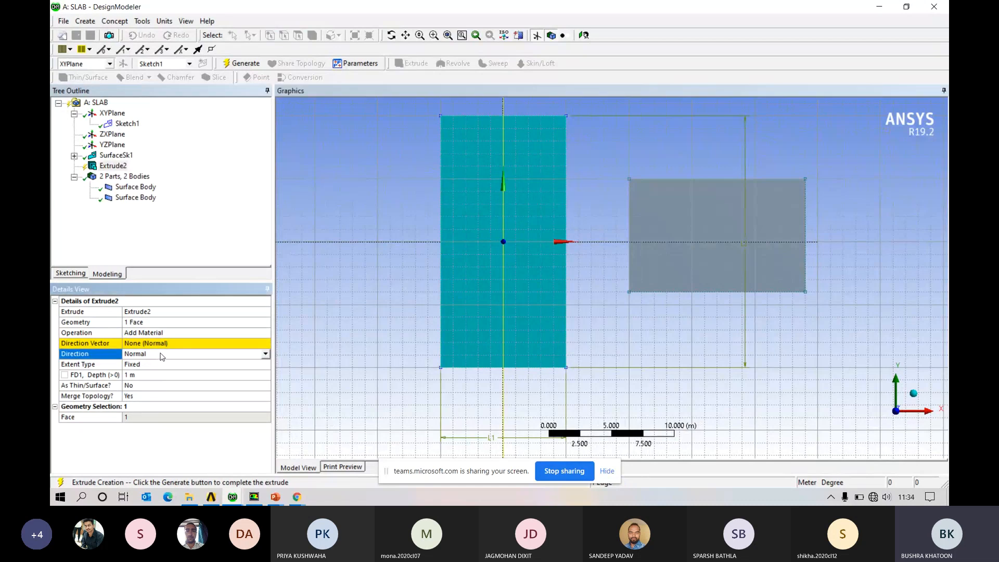
# Set Extrude2's direction to Both - Symmetric and recheck its direction vector and face selection.
pyautogui.click(266, 354)
pyautogui.click(175, 380)
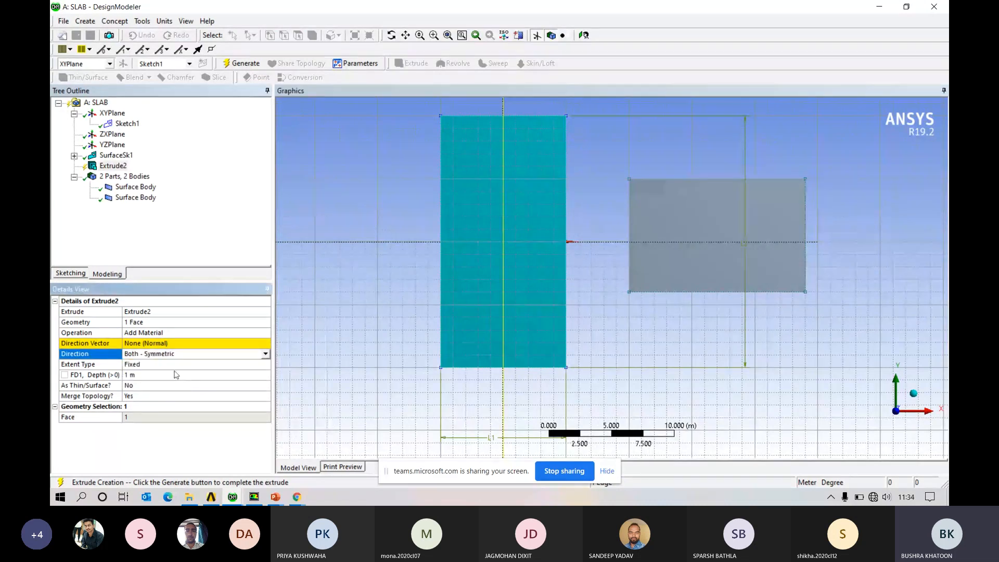
pyautogui.click(261, 341)
pyautogui.click(261, 341)
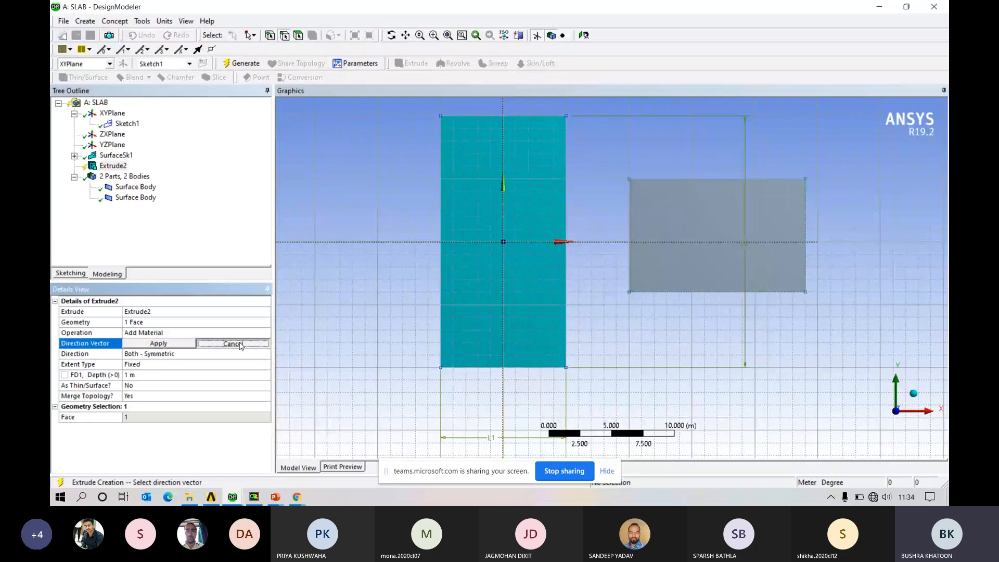
pyautogui.click(144, 343)
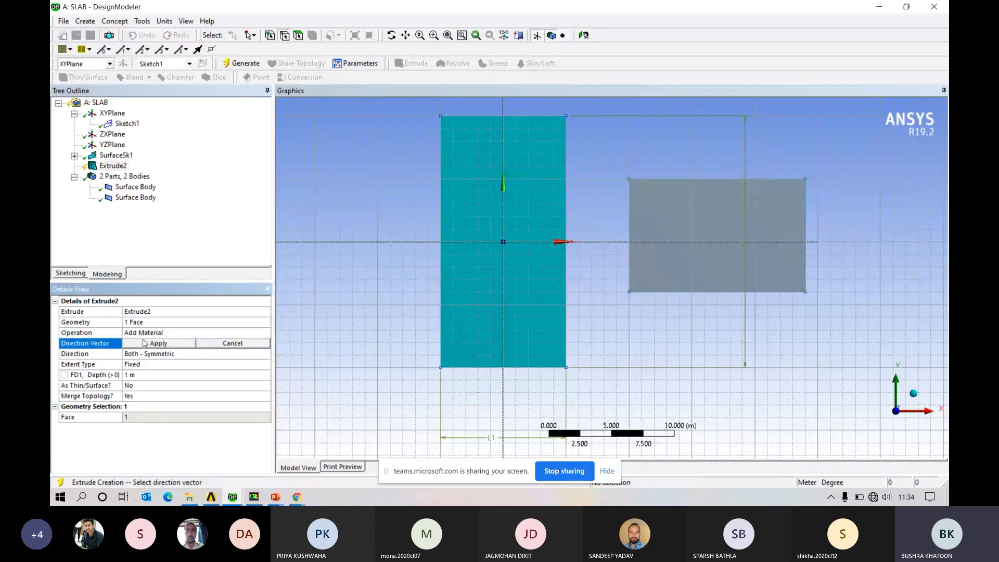
pyautogui.click(165, 324)
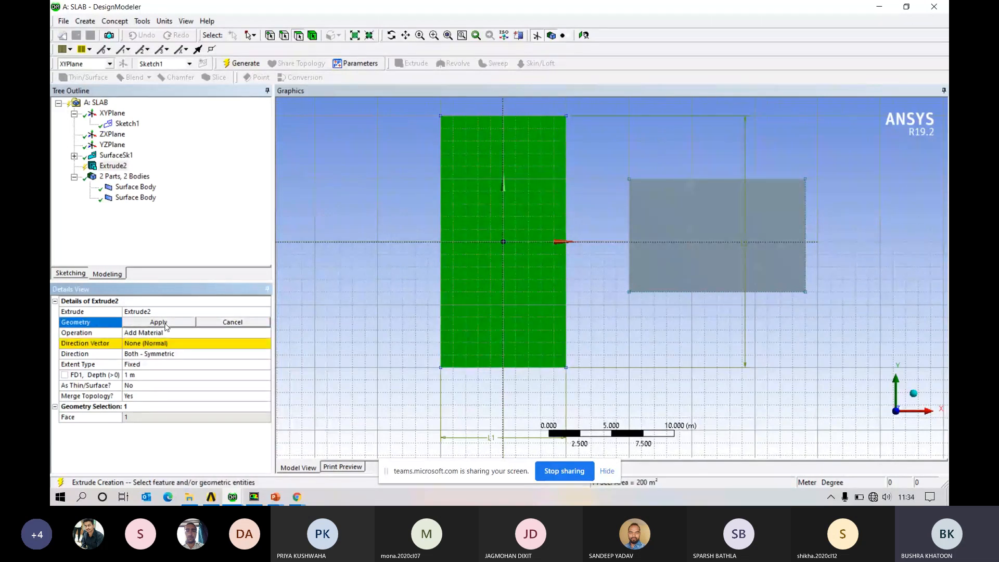
pyautogui.click(165, 324)
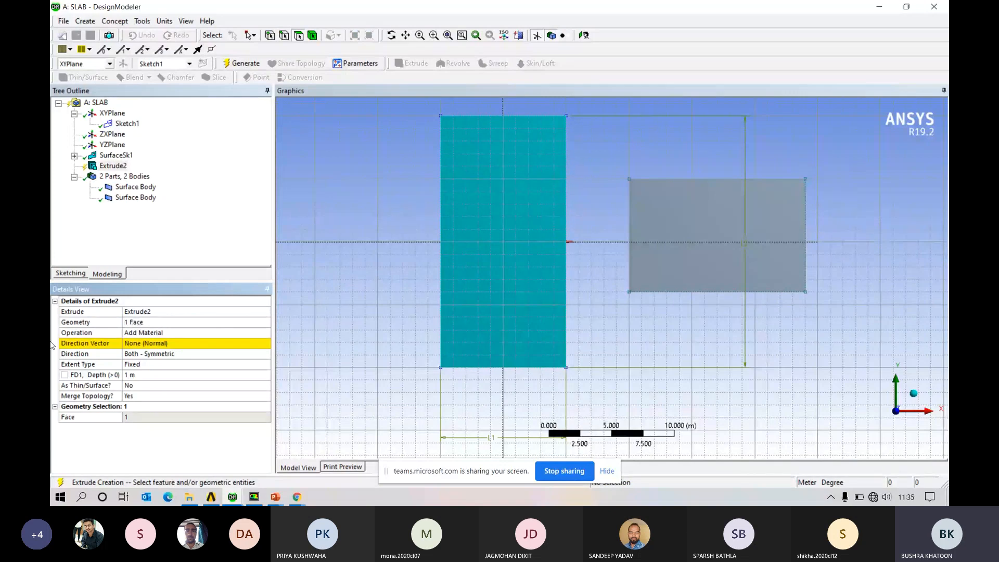
# Apply the vertical axis line through the slab as Extrude2's direction vector and generate the extrusion.
pyautogui.click(146, 343)
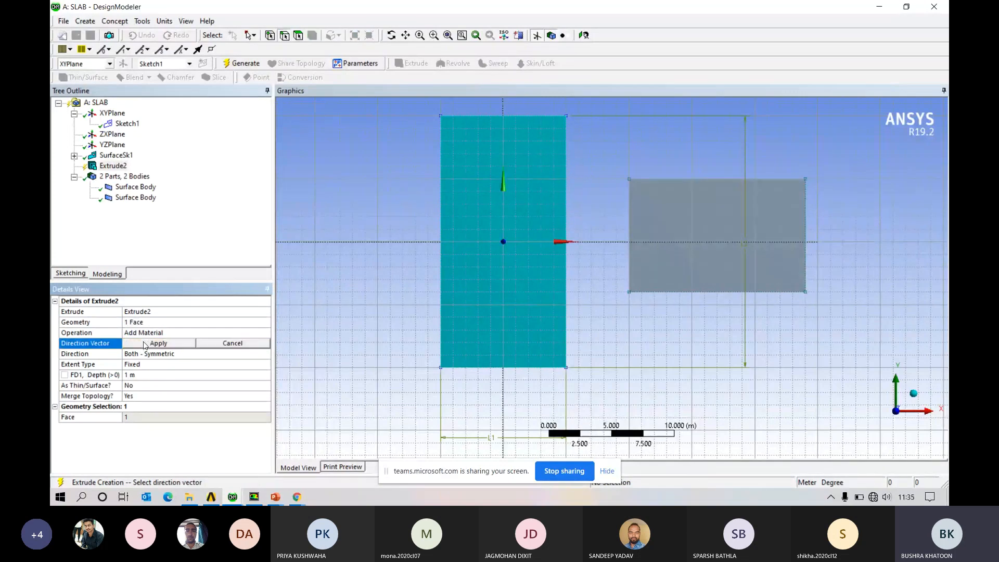
pyautogui.click(151, 359)
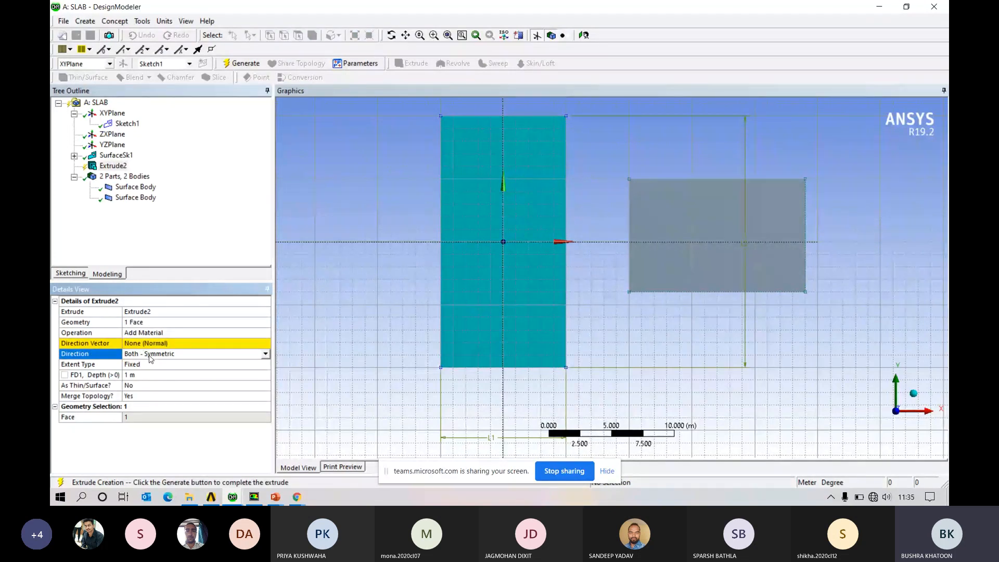
pyautogui.click(155, 344)
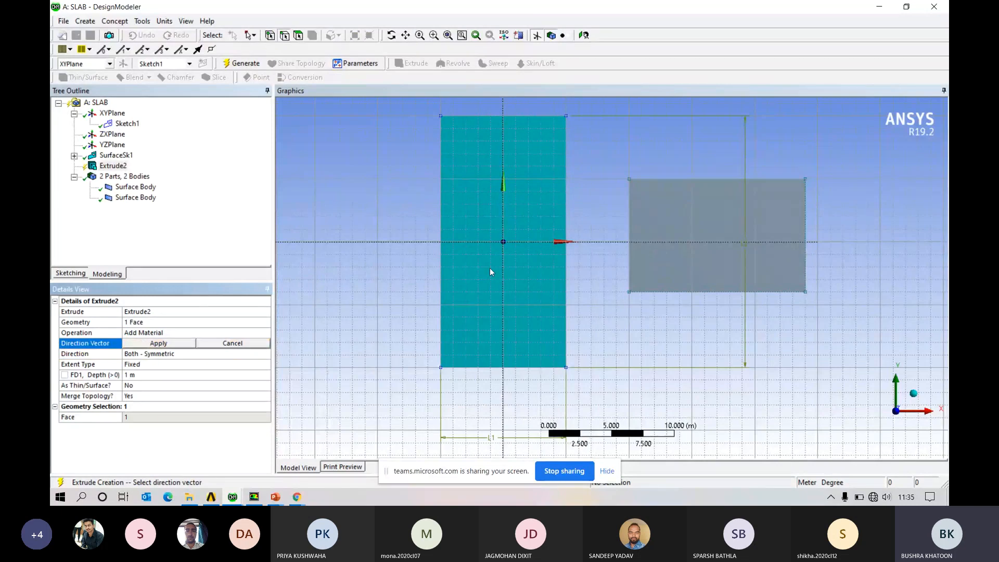
pyautogui.click(503, 244)
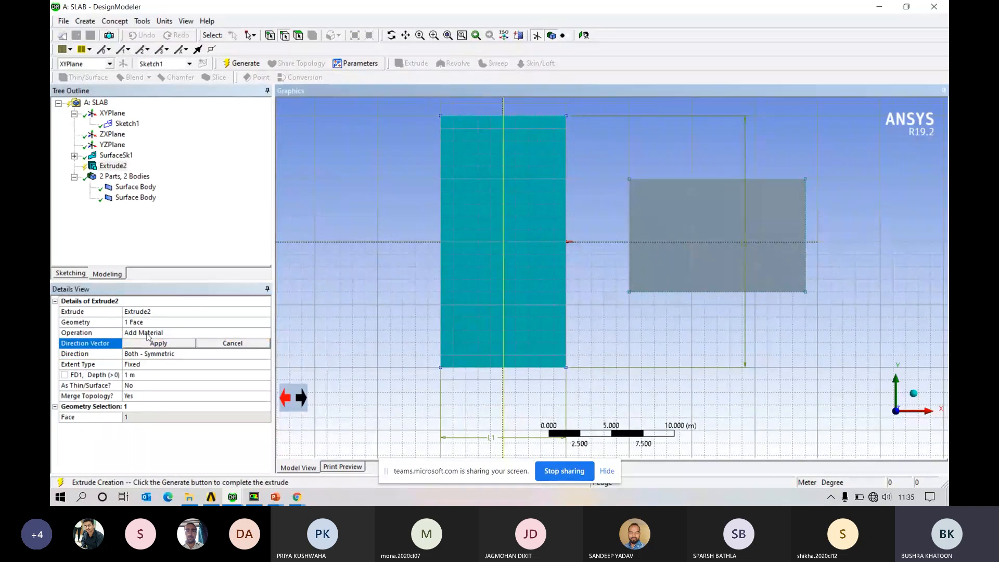
pyautogui.click(172, 344)
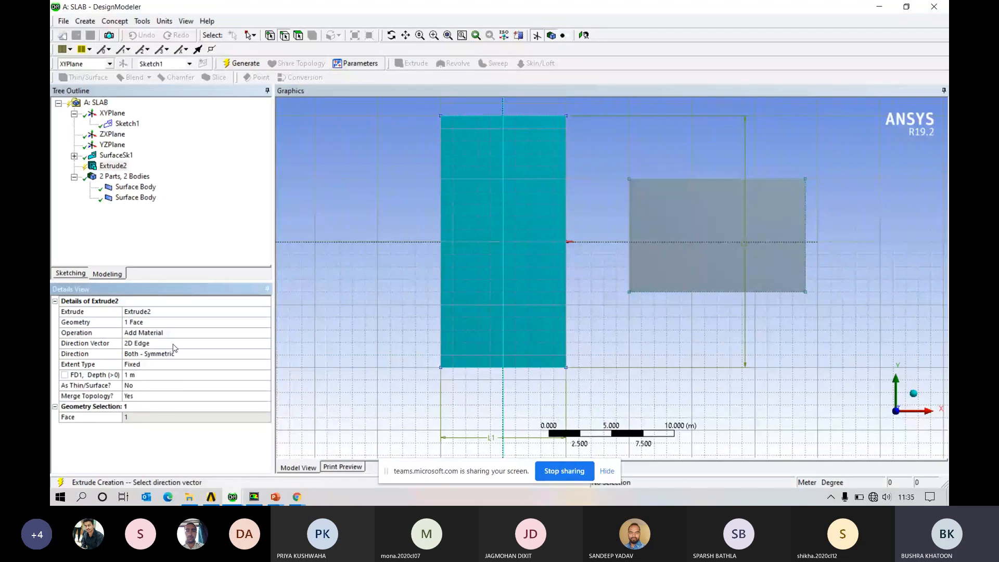
pyautogui.click(238, 64)
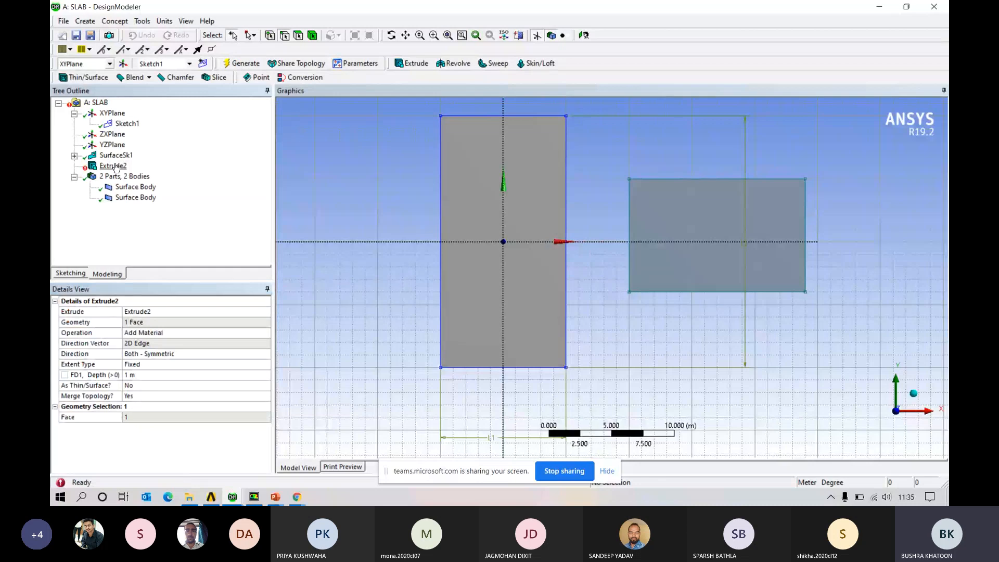
# Set the thickness of SurfaceSk1 to 10 m and inspect the slab in isometric view.
pyautogui.click(914, 394)
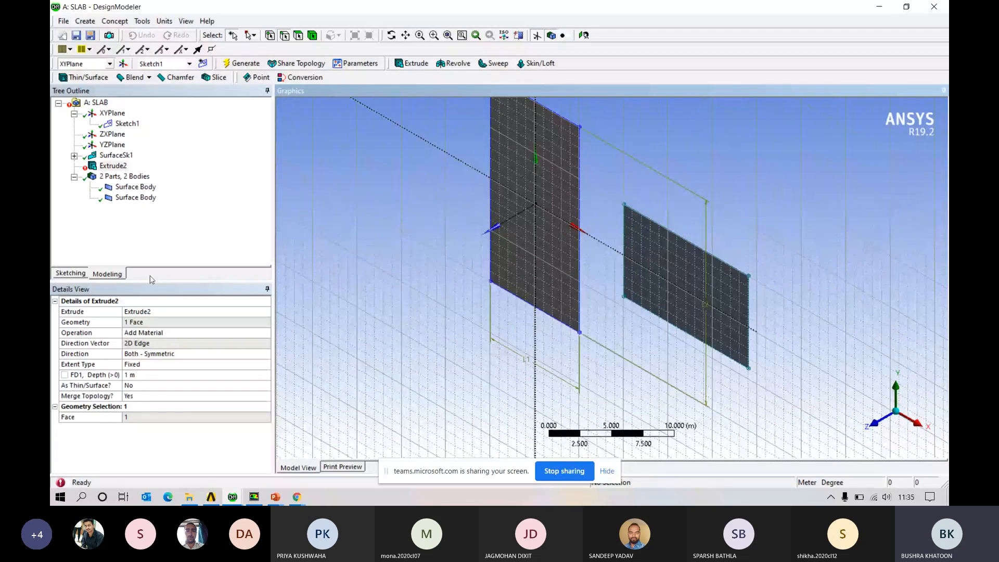
pyautogui.click(116, 156)
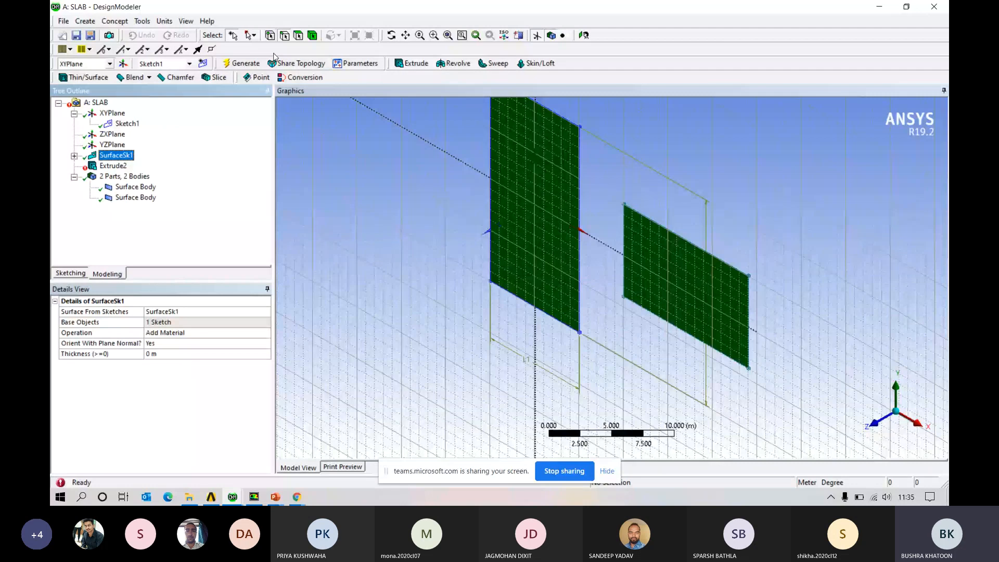
pyautogui.click(454, 36)
pyautogui.click(875, 424)
pyautogui.click(165, 356)
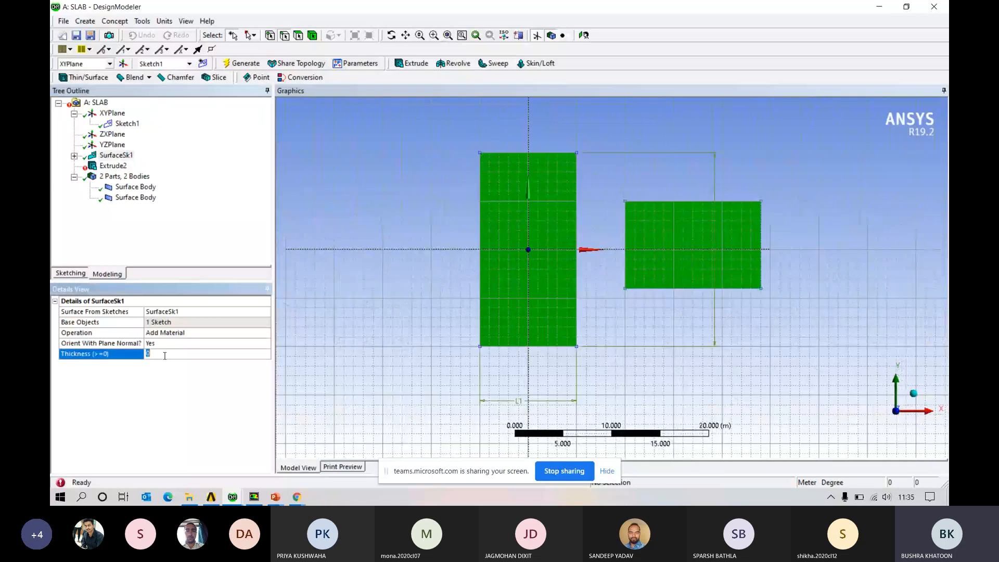
pyautogui.write('1')
pyautogui.click(665, 341)
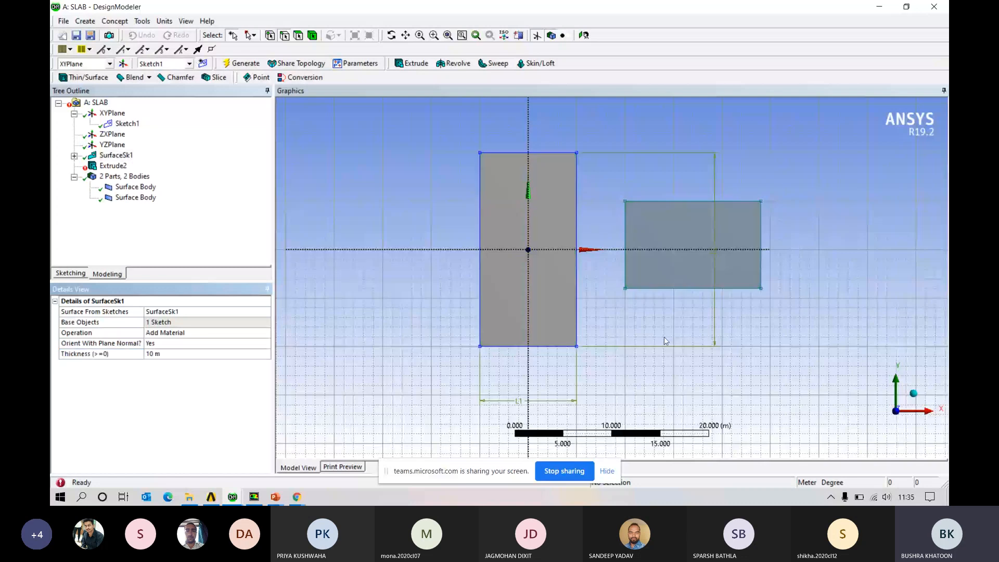
pyautogui.click(914, 394)
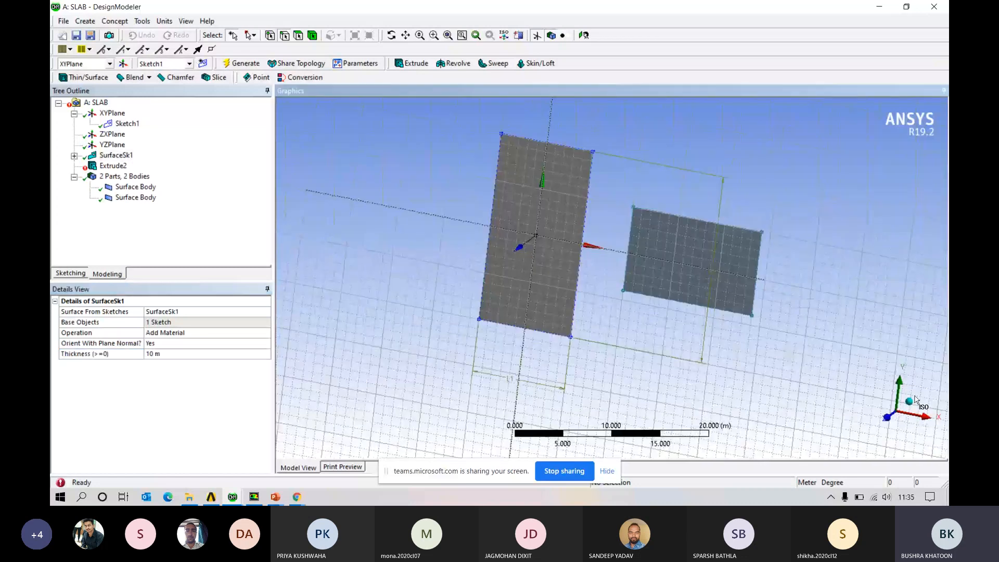
# Delete the Extrude2 feature from the model.
pyautogui.rightClick(116, 166)
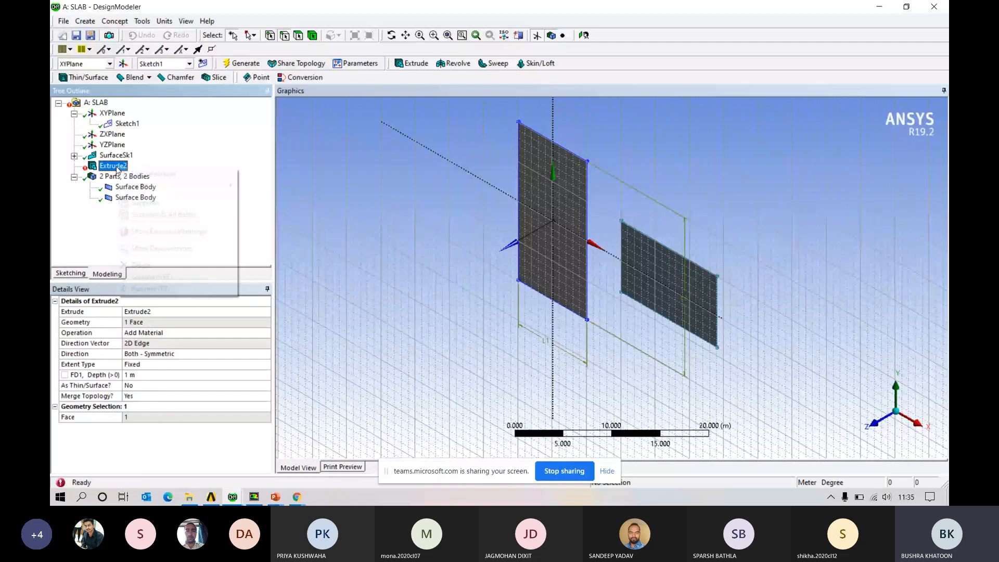
pyautogui.click(162, 265)
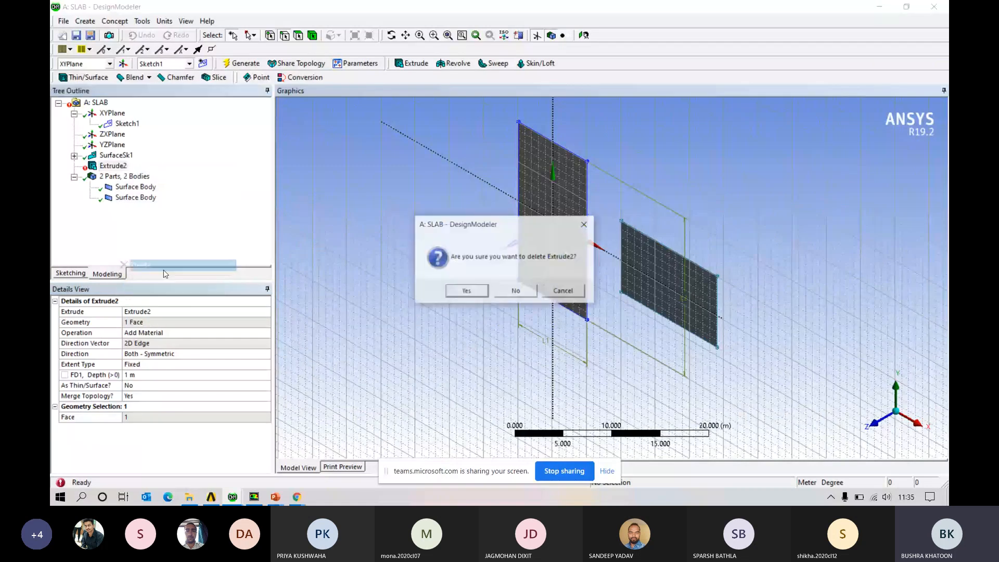
pyautogui.press('Return')
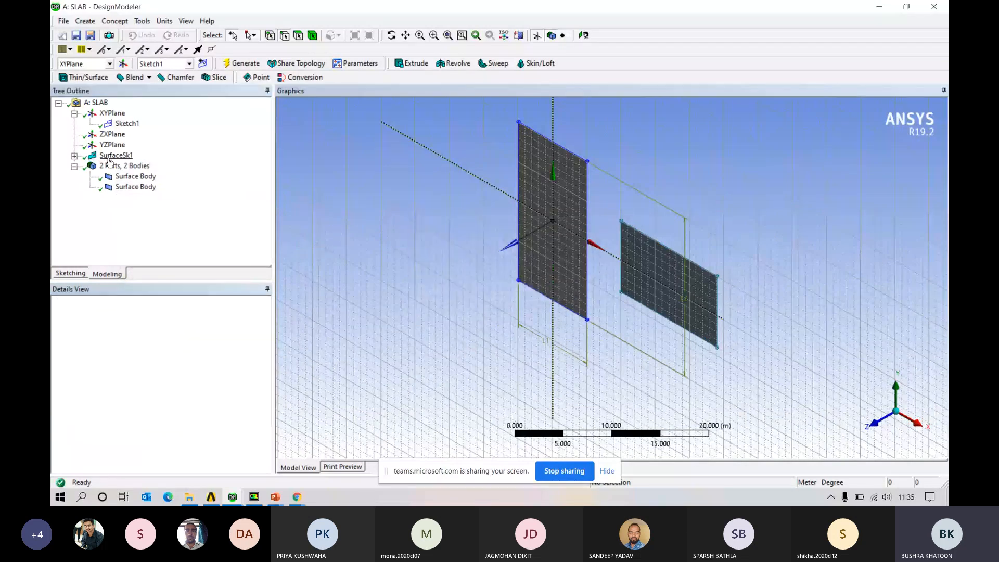
# Set the thickness of SurfaceSk1 to 100 m and generate the surface.
pyautogui.click(73, 155)
pyautogui.click(127, 165)
pyautogui.click(116, 155)
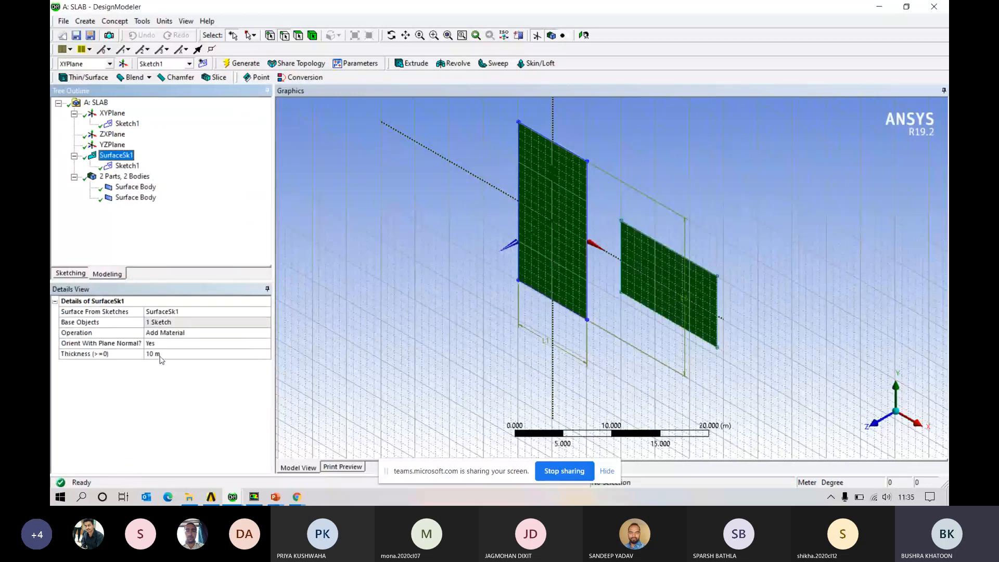
pyautogui.click(160, 356)
pyautogui.write('1')
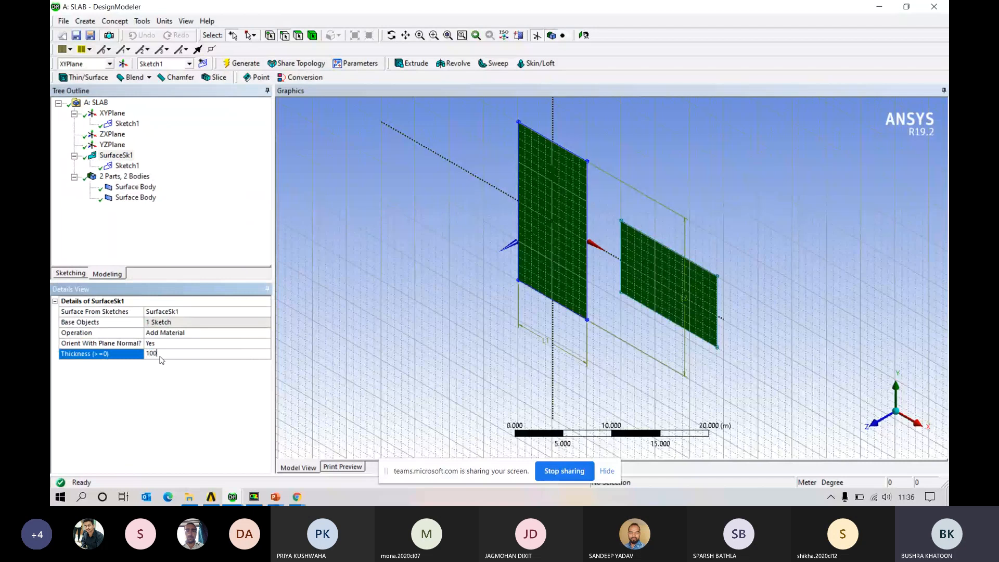
pyautogui.click(245, 63)
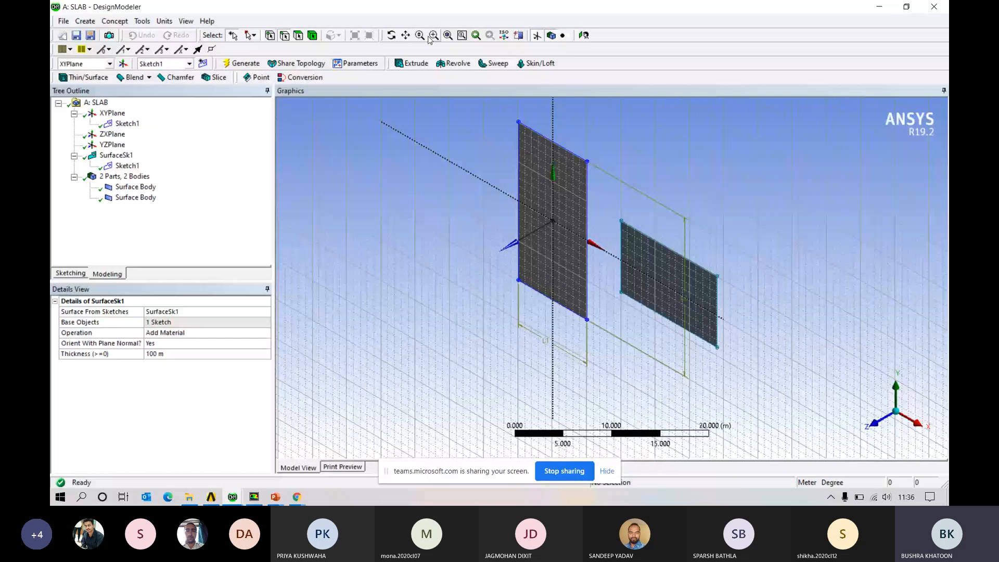
# Switch to the Heat_Transfer_Modelling_in_a_Slab presentation in PowerPoint and view slide 21 as a full-screen slide show.
pyautogui.click(275, 497)
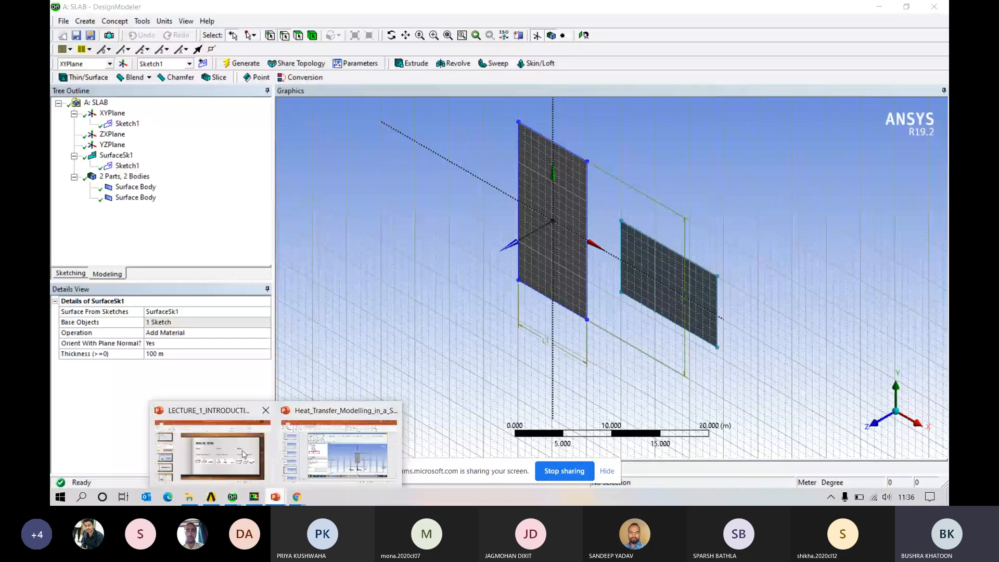
pyautogui.click(339, 449)
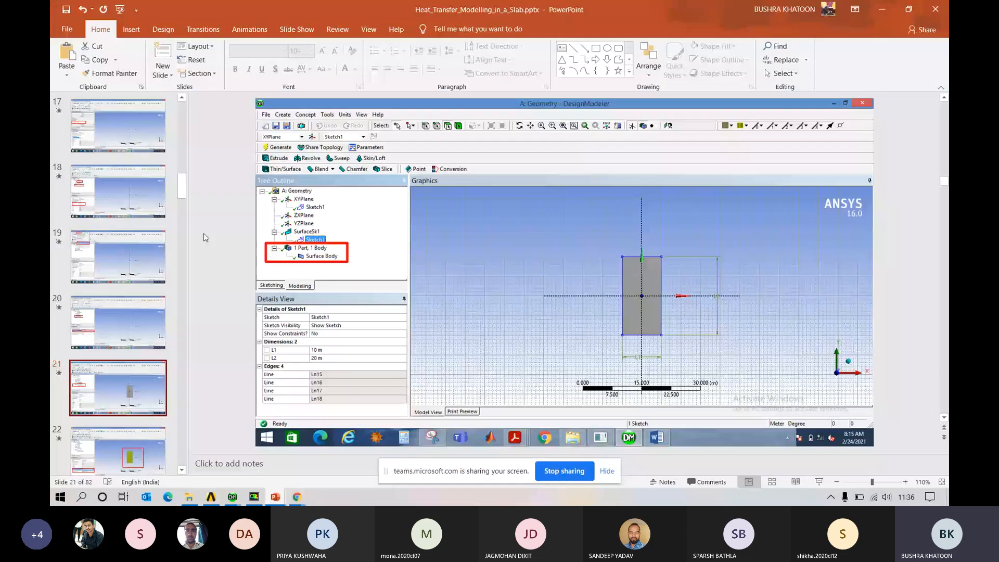
pyautogui.click(876, 499)
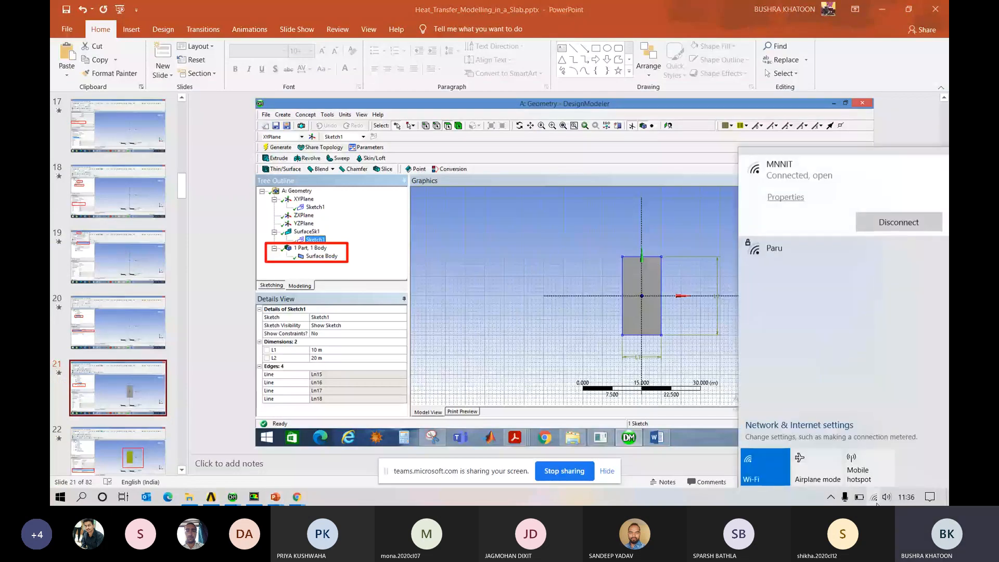
pyautogui.click(130, 386)
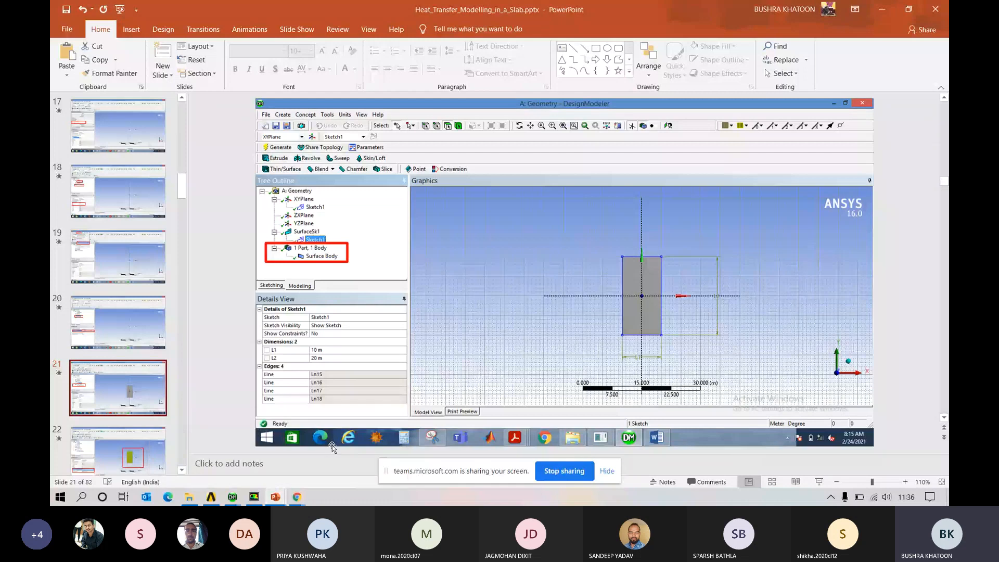
pyautogui.click(820, 483)
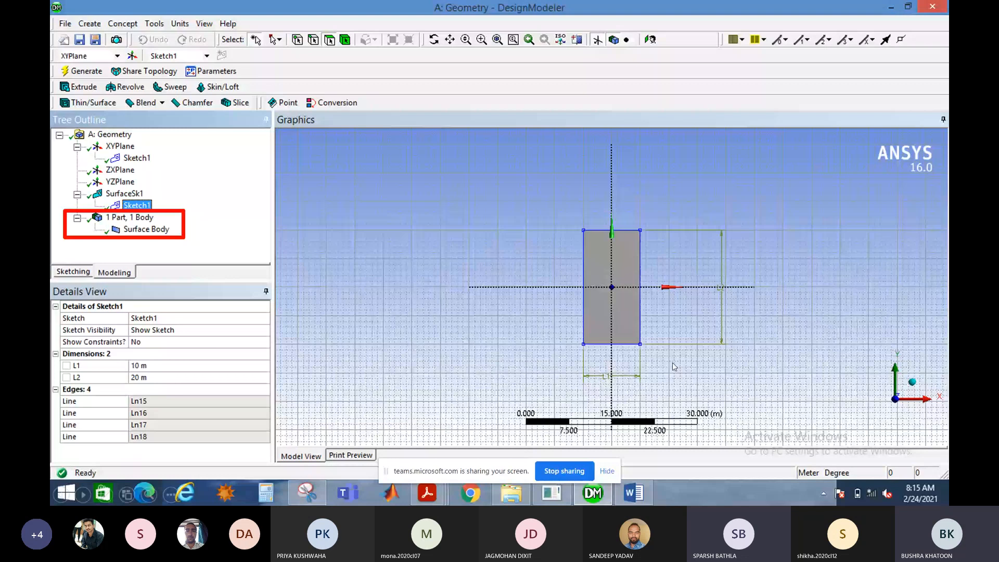
pyautogui.press('Escape')
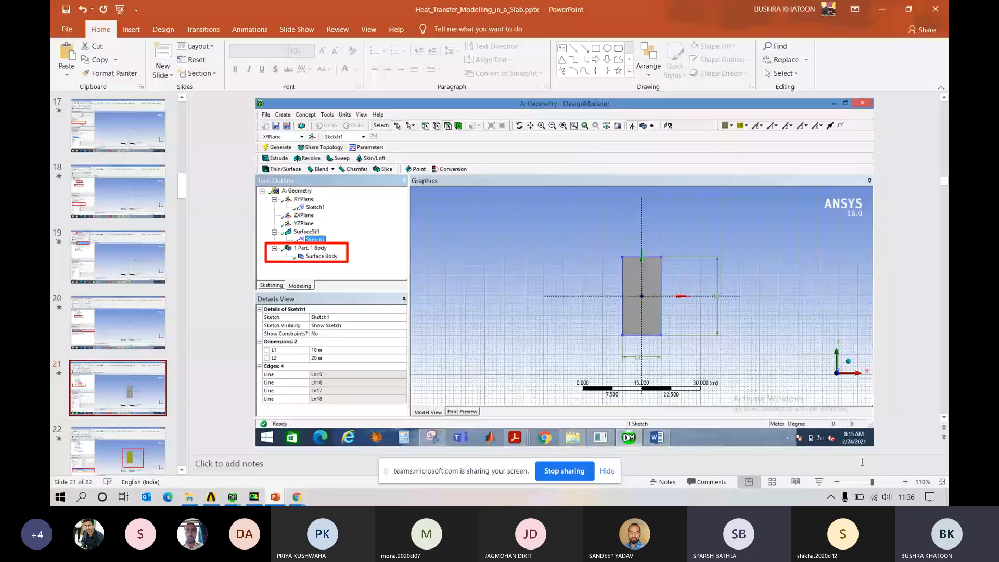
pyautogui.click(874, 497)
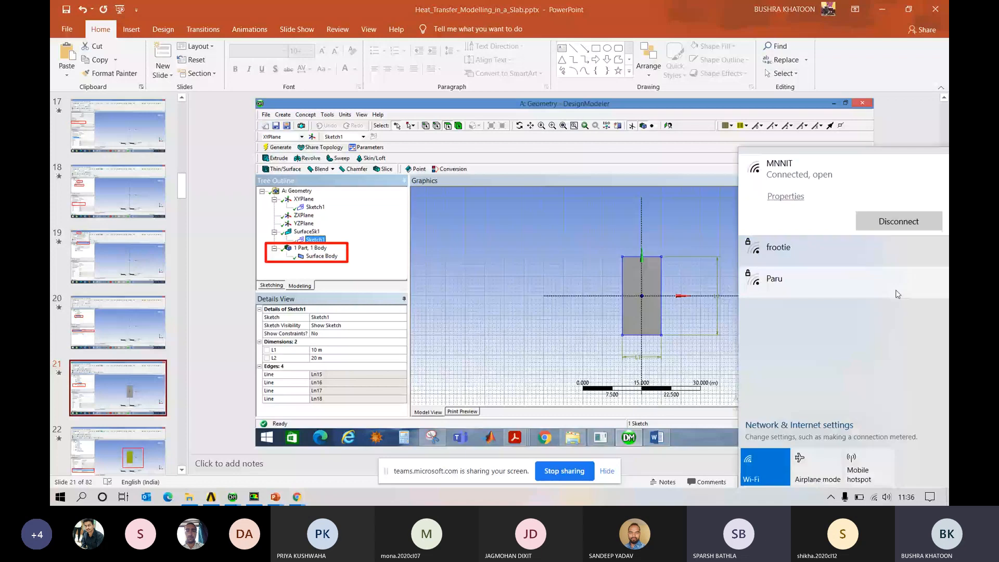
pyautogui.click(562, 240)
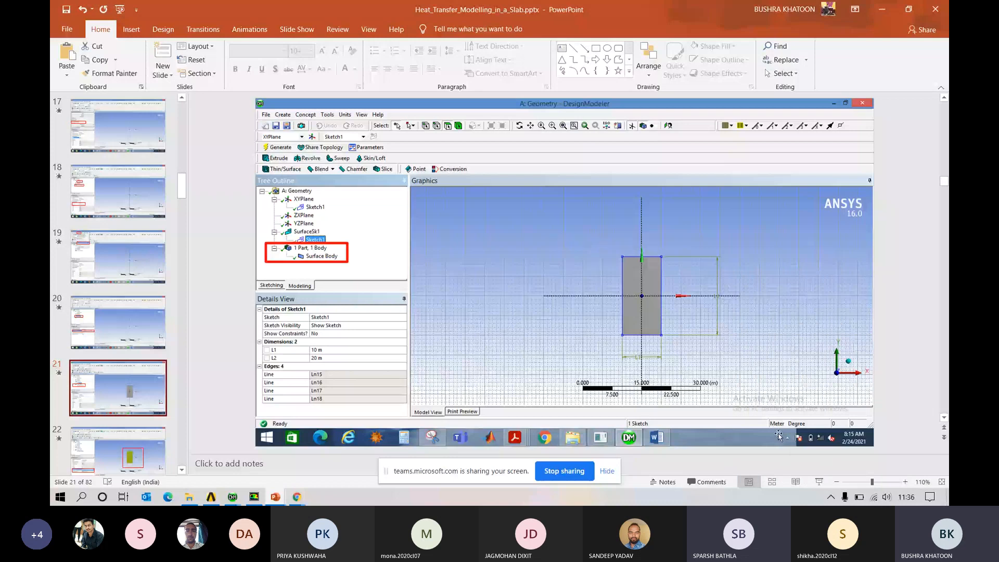
# View slide 21 with the generated surface body as a full-screen slide show and return to the editing view.
pyautogui.click(820, 482)
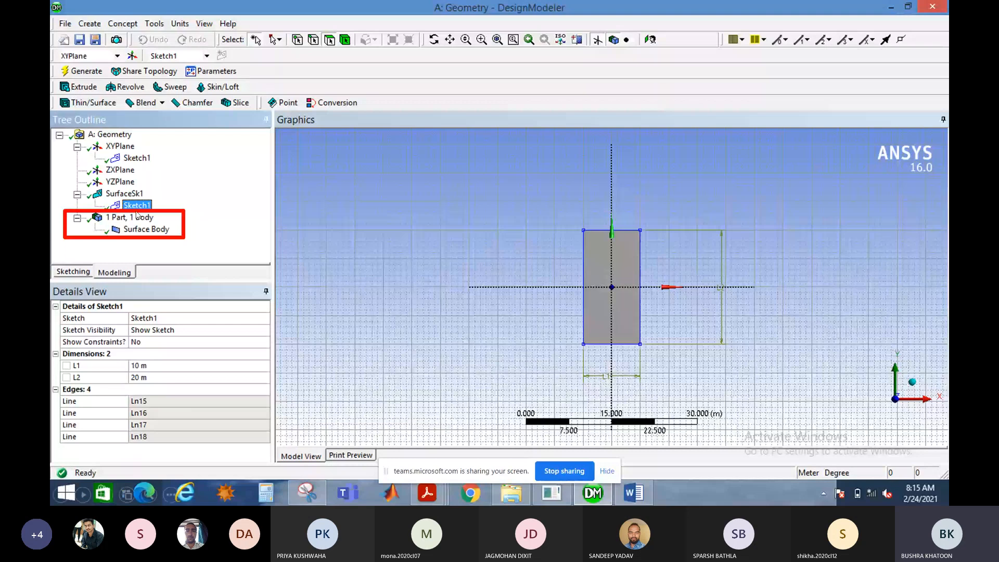
pyautogui.press('Escape')
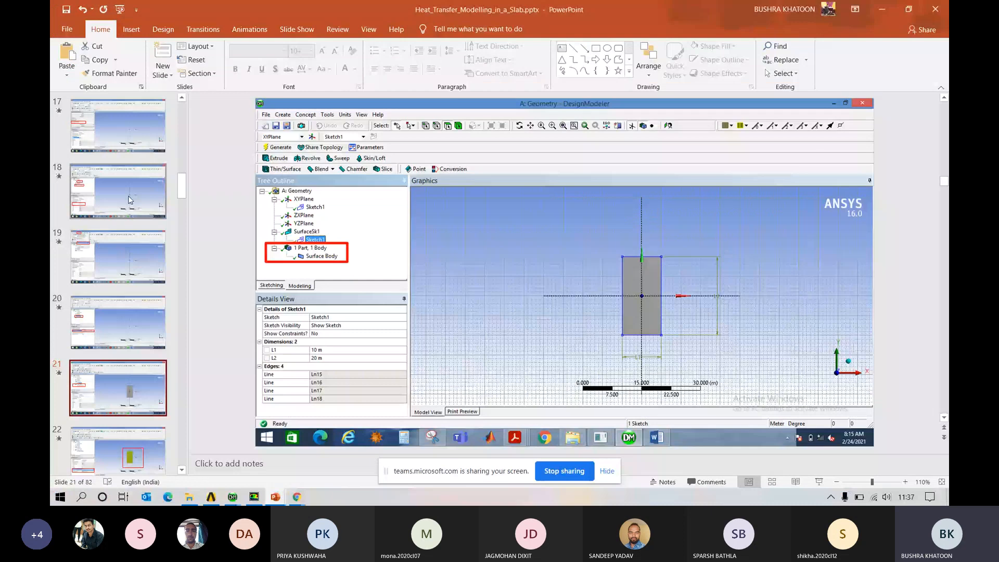
# Switch to DesignModeler and review the details of the SurfaceSk1 feature in the SLAB geometry.
pyautogui.click(232, 497)
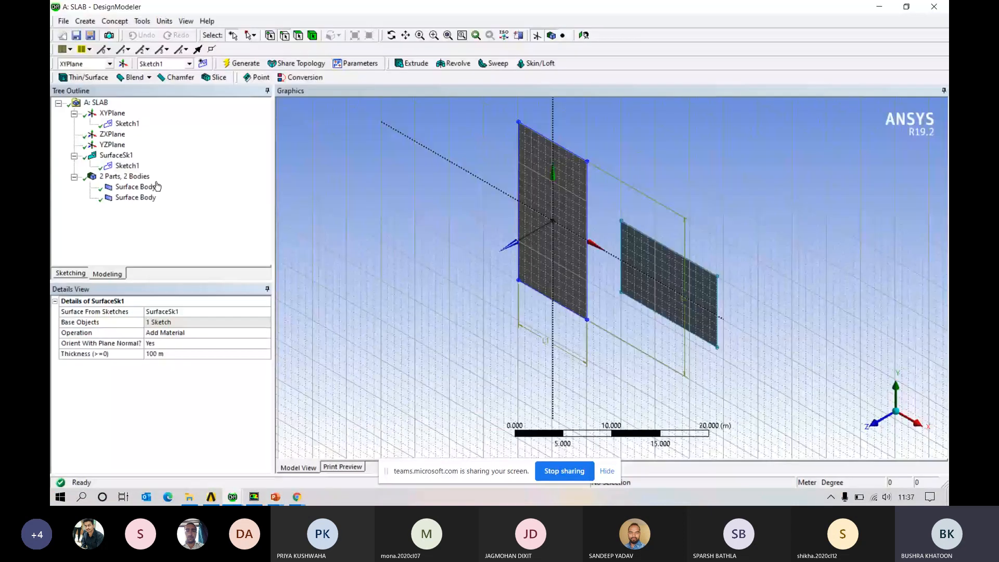
pyautogui.click(118, 155)
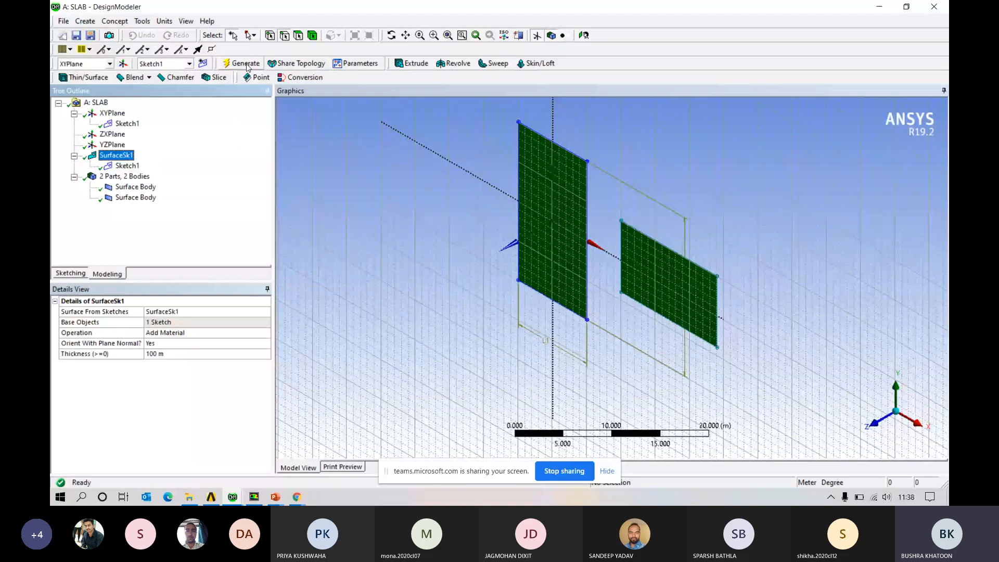
pyautogui.click(300, 436)
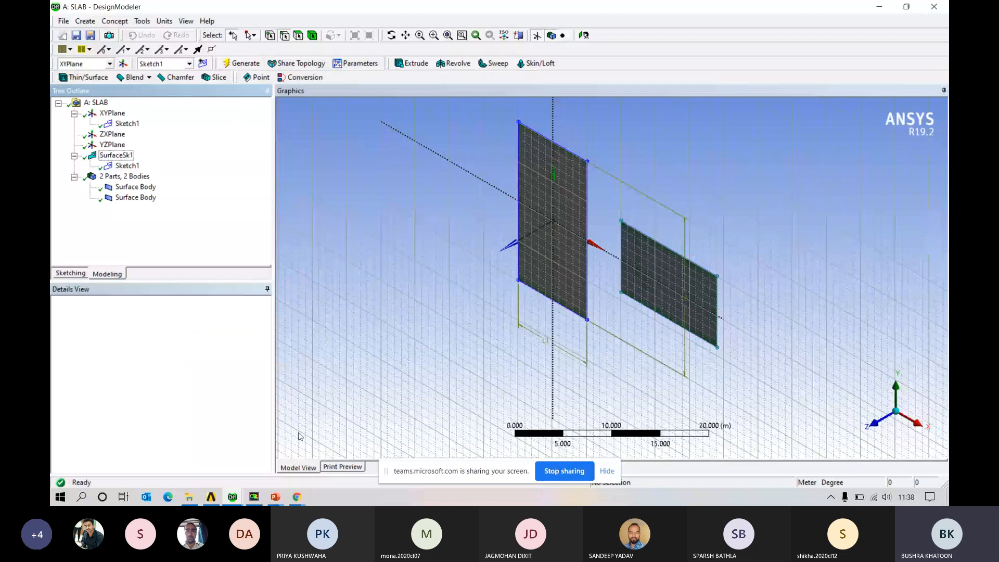
# Preview the Fluent window and switch back to the Heat_Transfer_Modelling_in_a_Slab presentation in PowerPoint.
pyautogui.moveTo(254, 497)
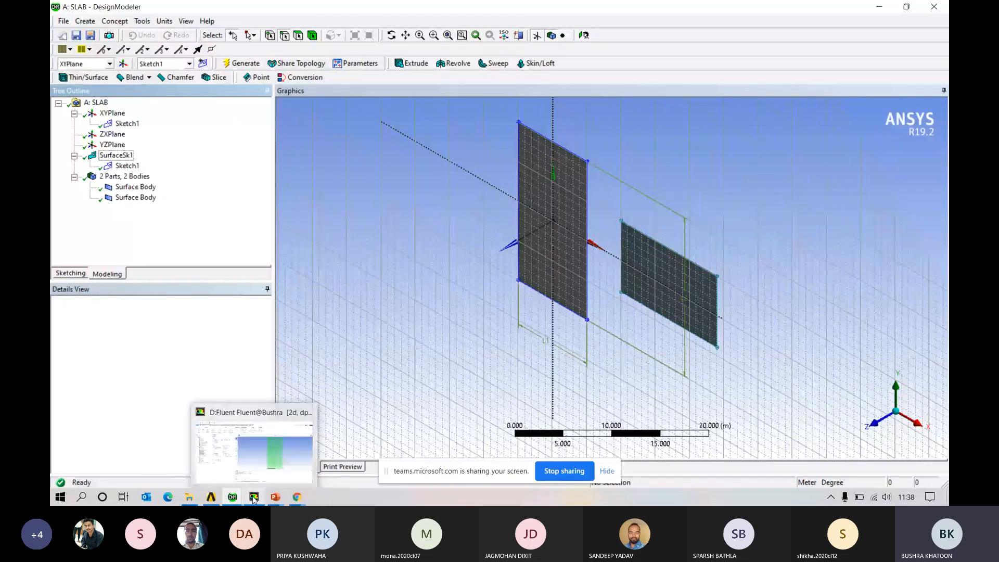
pyautogui.click(287, 482)
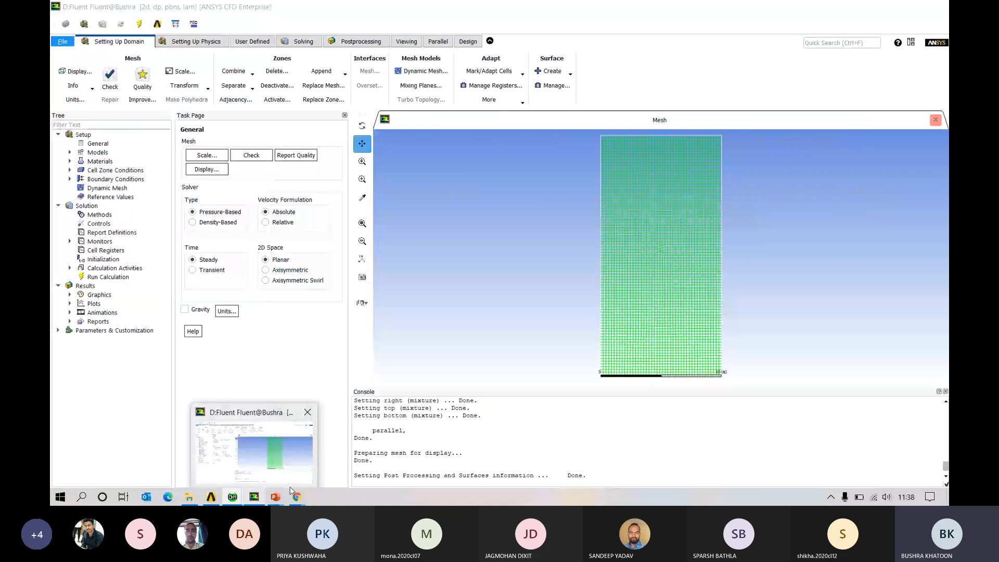
pyautogui.moveTo(276, 497)
pyautogui.click(332, 463)
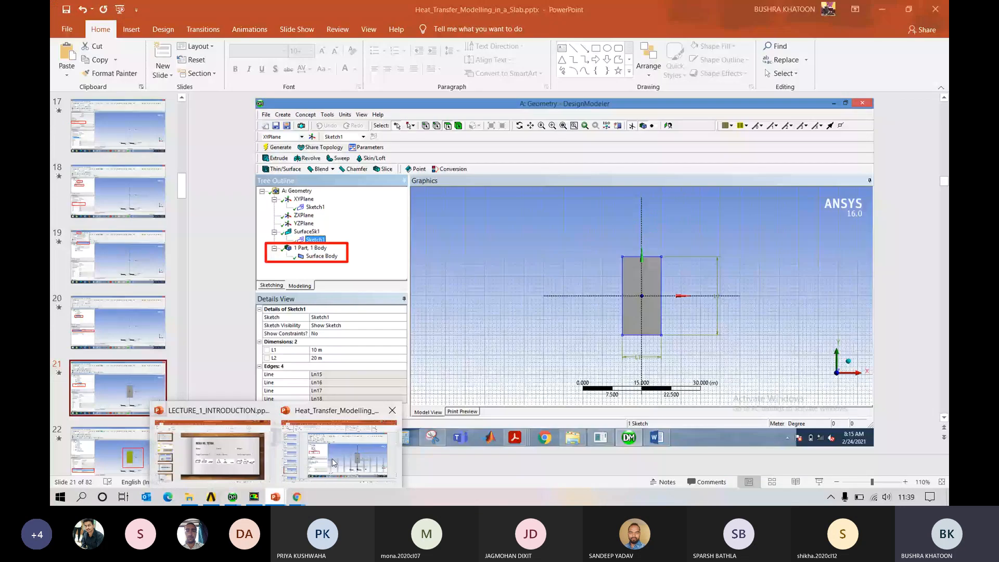
pyautogui.click(332, 458)
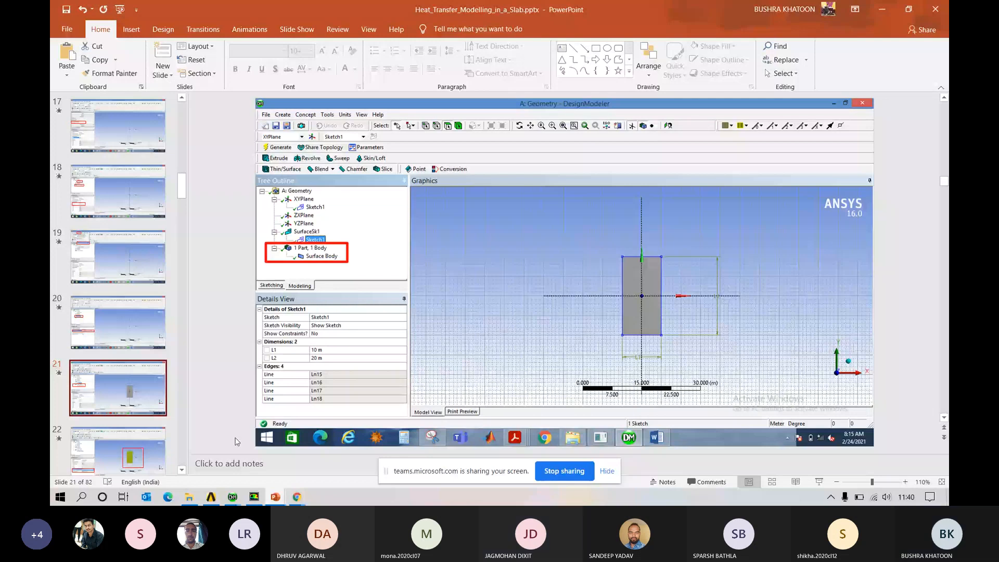
# Switch to DesignModeler and compare the orientation of XYPlane and ZXPlane against the slab surfaces.
pyautogui.moveTo(233, 499)
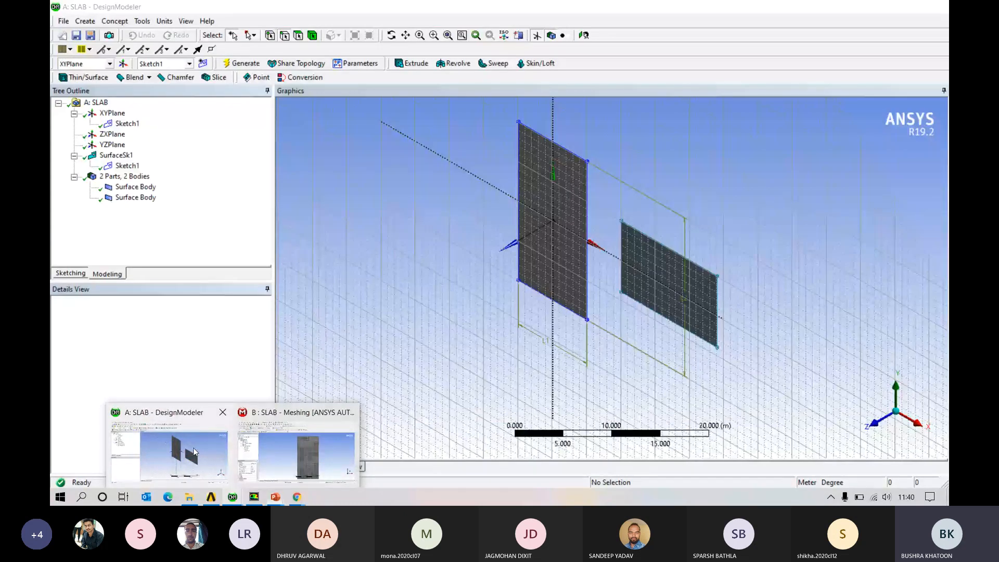
pyautogui.click(193, 448)
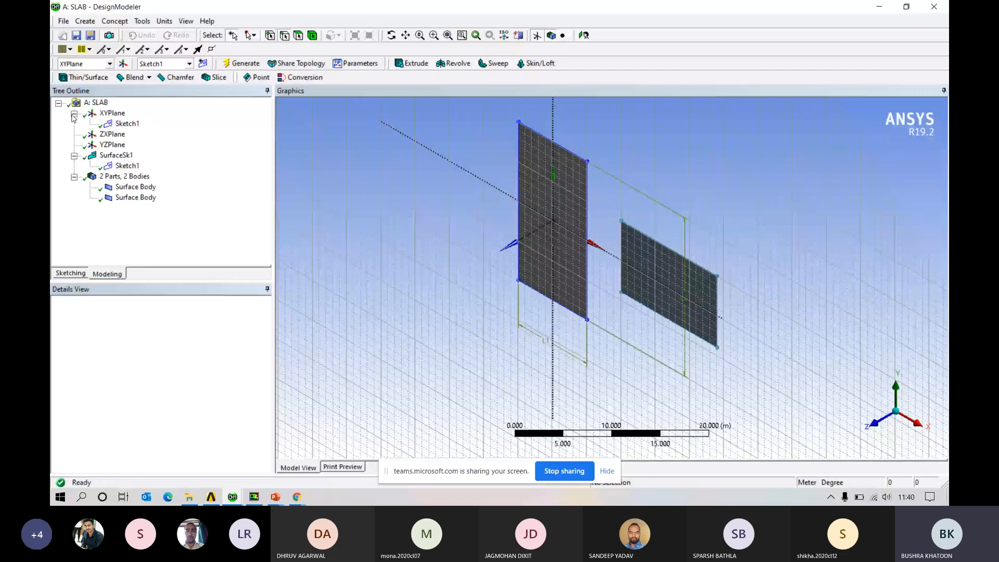
pyautogui.click(74, 114)
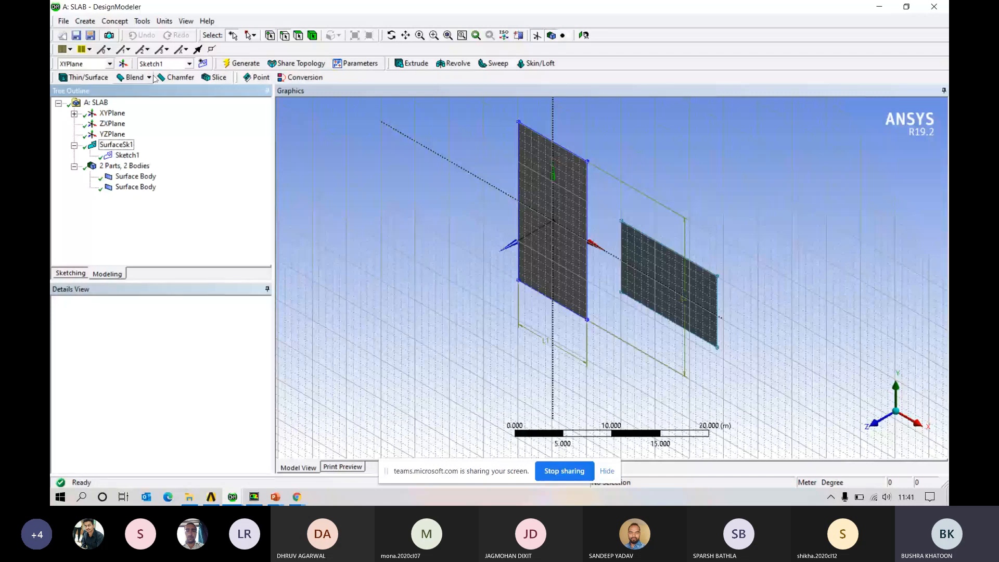
pyautogui.click(123, 114)
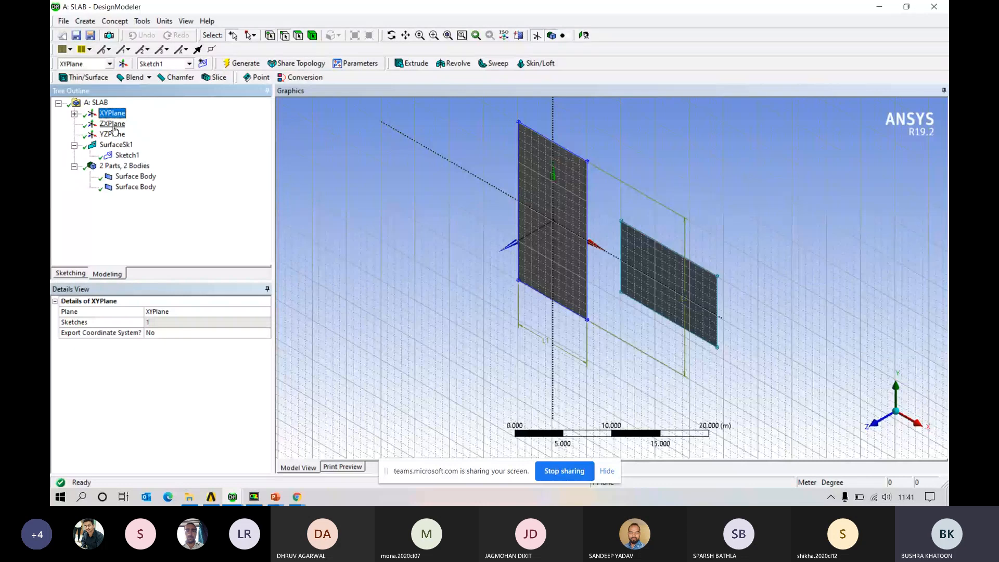
pyautogui.click(114, 125)
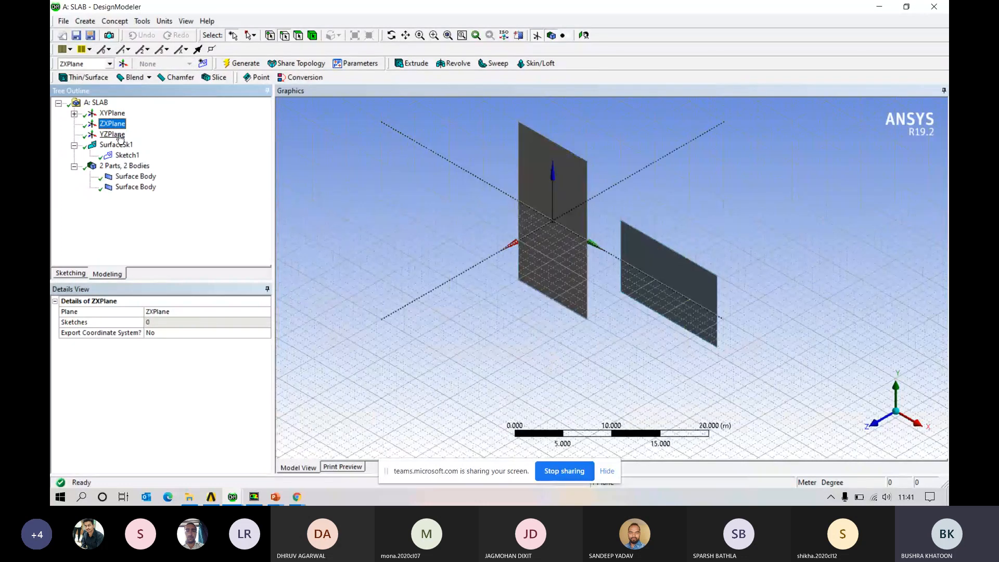
pyautogui.click(113, 113)
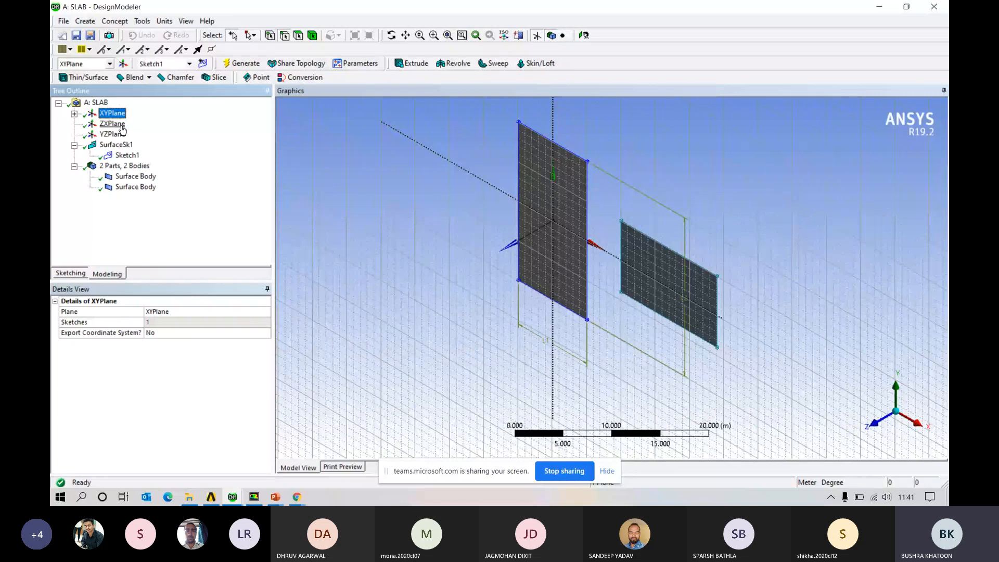
pyautogui.click(116, 125)
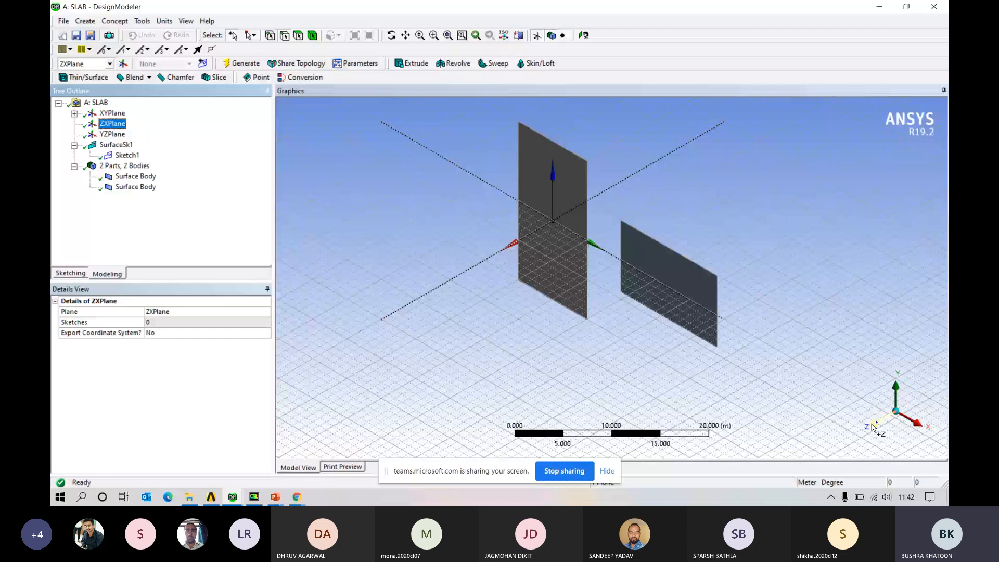
pyautogui.click(626, 260)
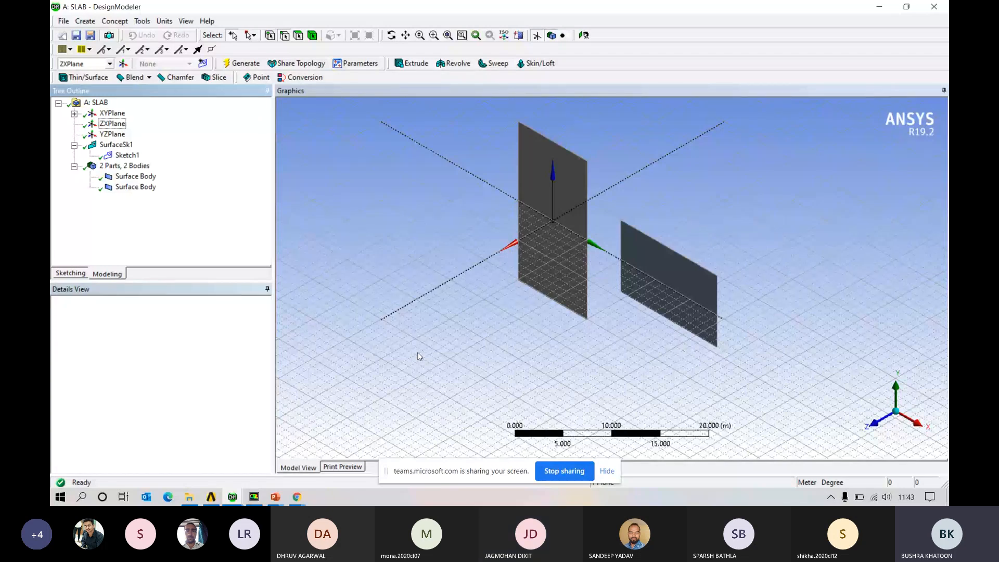
pyautogui.moveTo(232, 497)
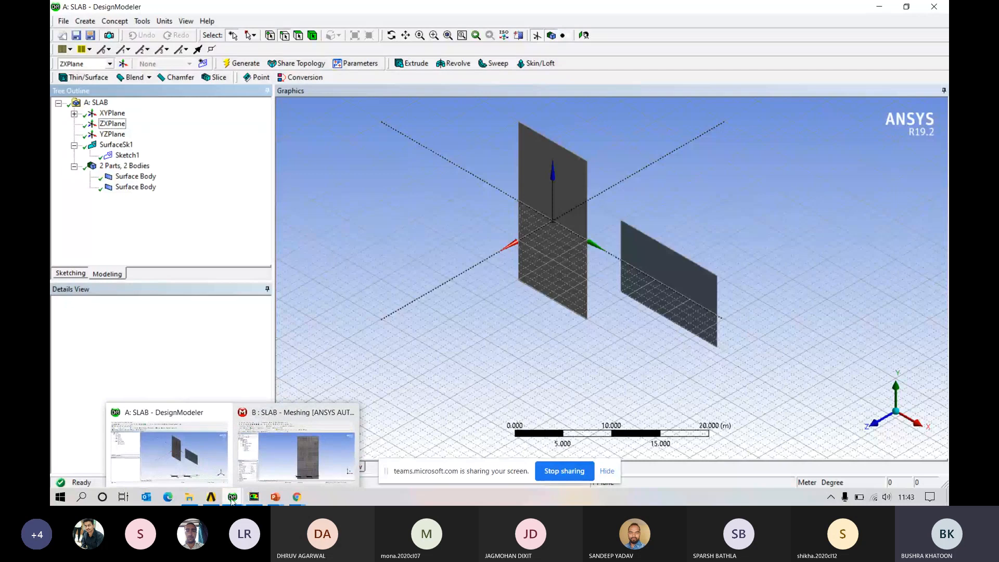
pyautogui.click(184, 458)
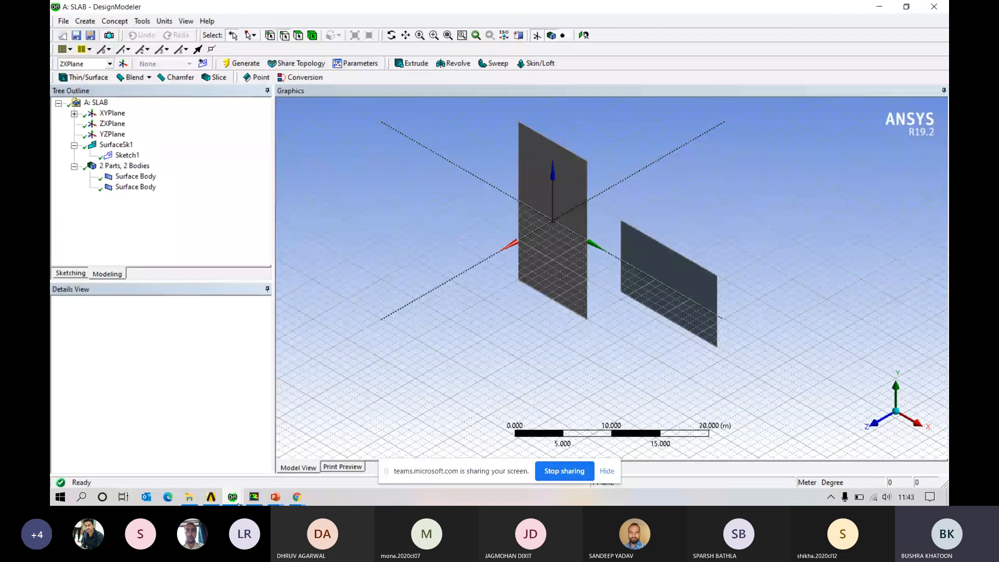
pyautogui.moveTo(235, 499)
pyautogui.moveTo(274, 475)
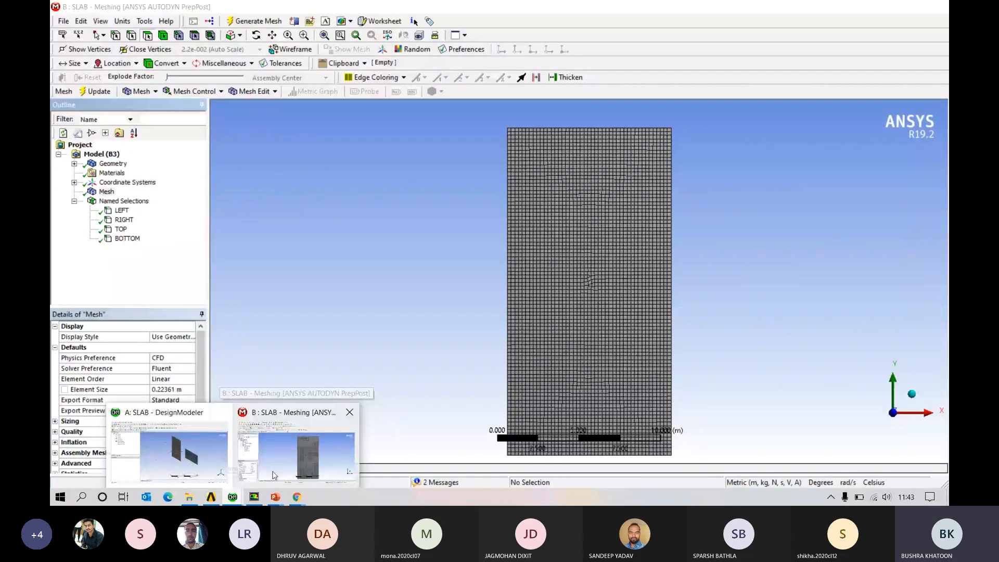
# Switch to the PowerPoint presentation and review slides 19 to 22 on creating a surface from the sketch and choosing Fluid/Solid.
pyautogui.click(275, 497)
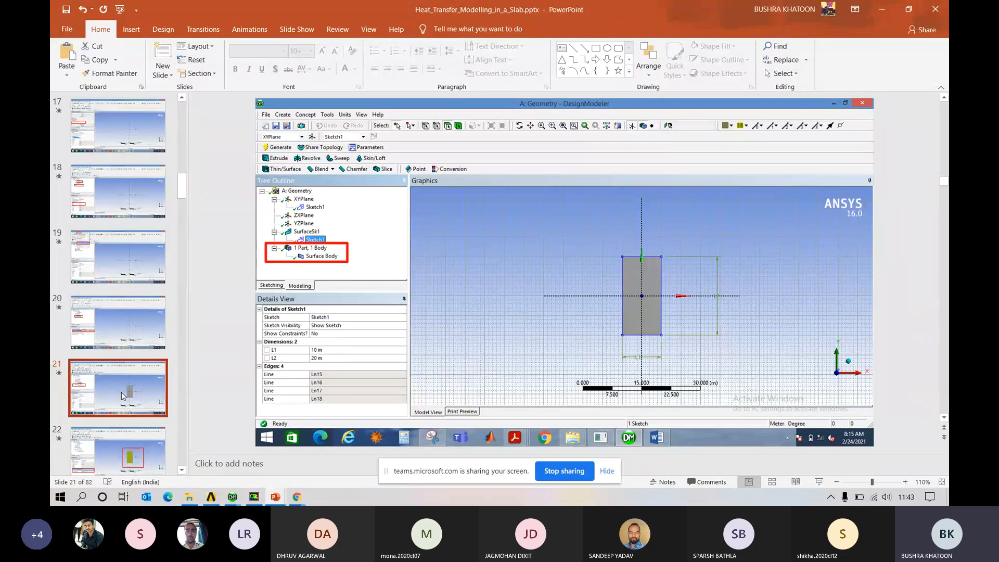
pyautogui.press('Down')
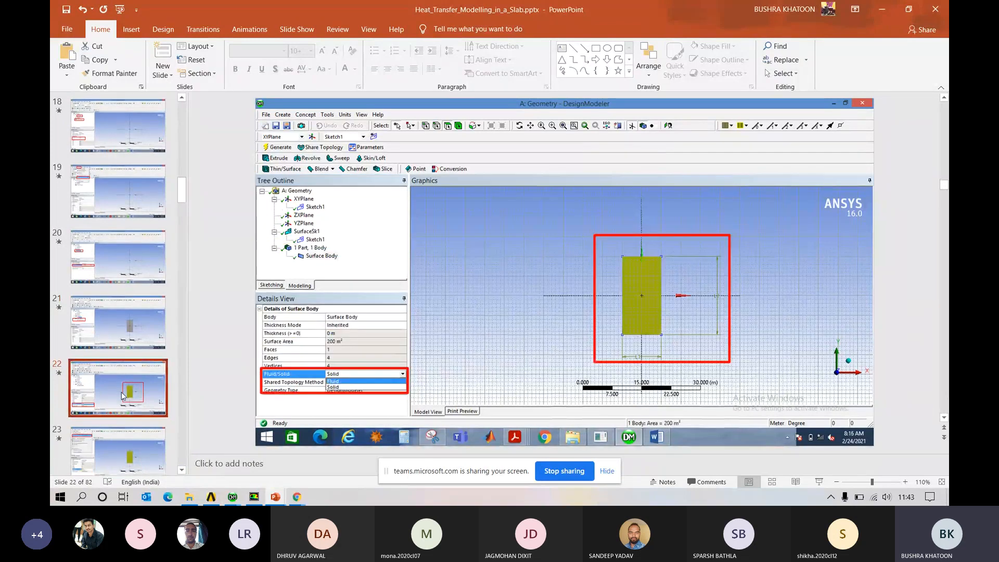
pyautogui.press('Up')
pyautogui.press('Up')
pyautogui.press('Up')
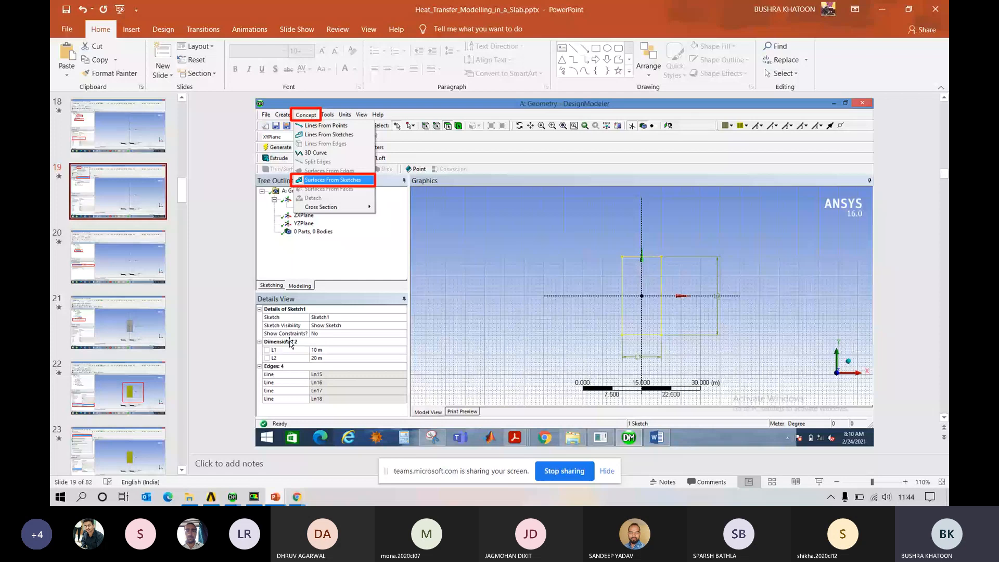
pyautogui.click(117, 410)
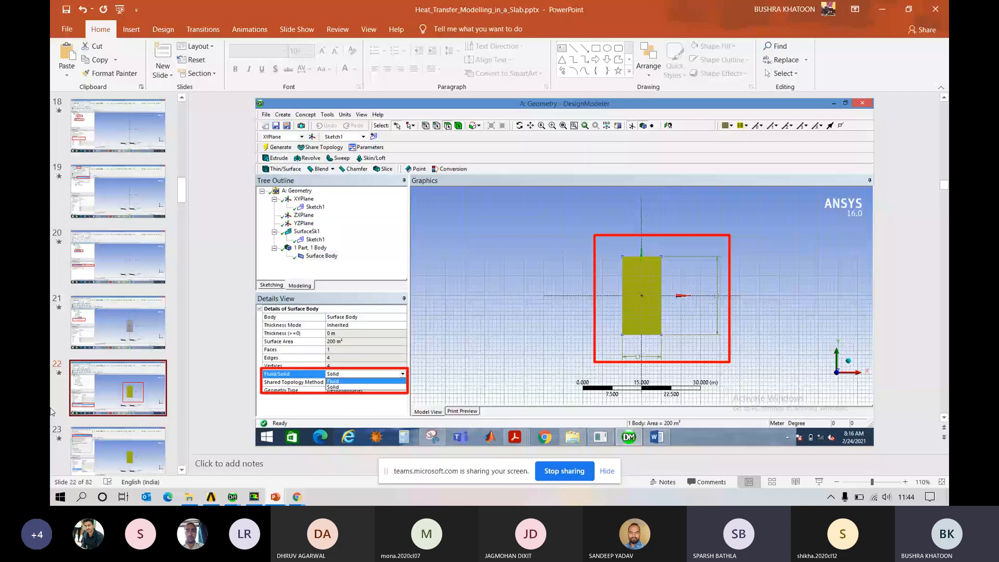
pyautogui.click(132, 312)
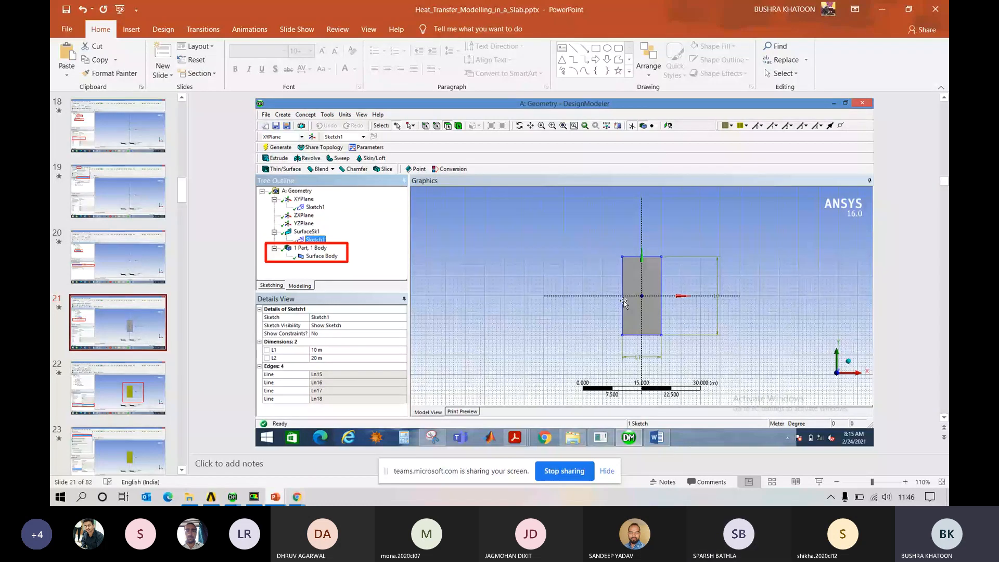
# Go through slides 22 to 25 on setting the body to Solid and saving the project as SLAB.
pyautogui.press('pagedown')
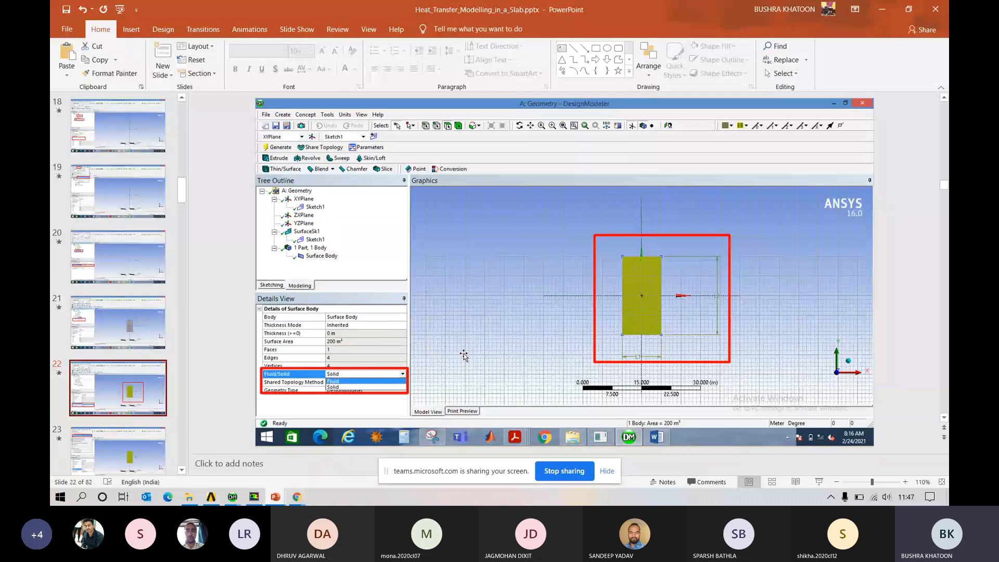
pyautogui.press('pagedown')
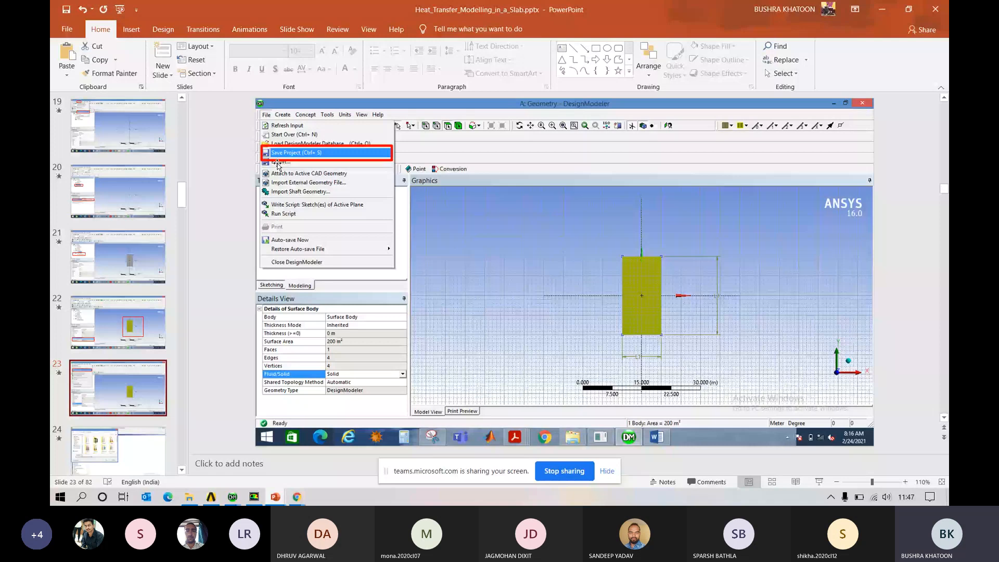
pyautogui.press('pagedown')
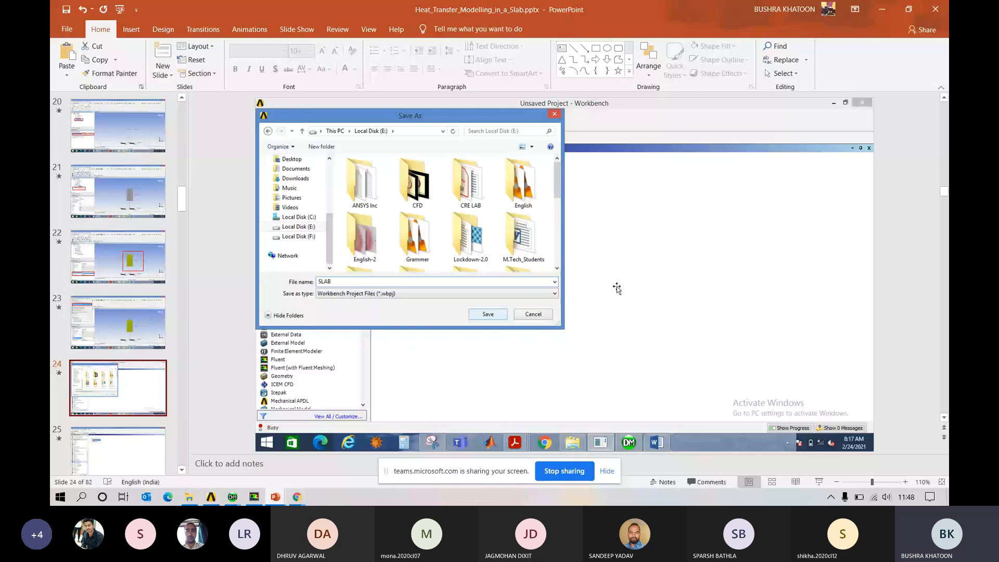
pyautogui.click(101, 432)
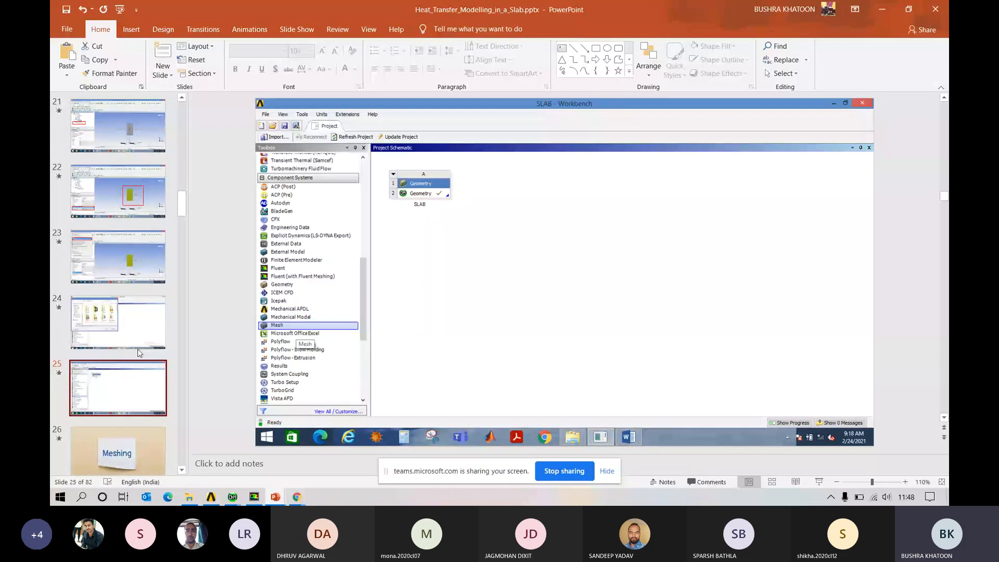
# Present the slides from 25 to 28 full screen, showing the Mesh system linked to the SLAB geometry, and end the show.
pyautogui.click(679, 320)
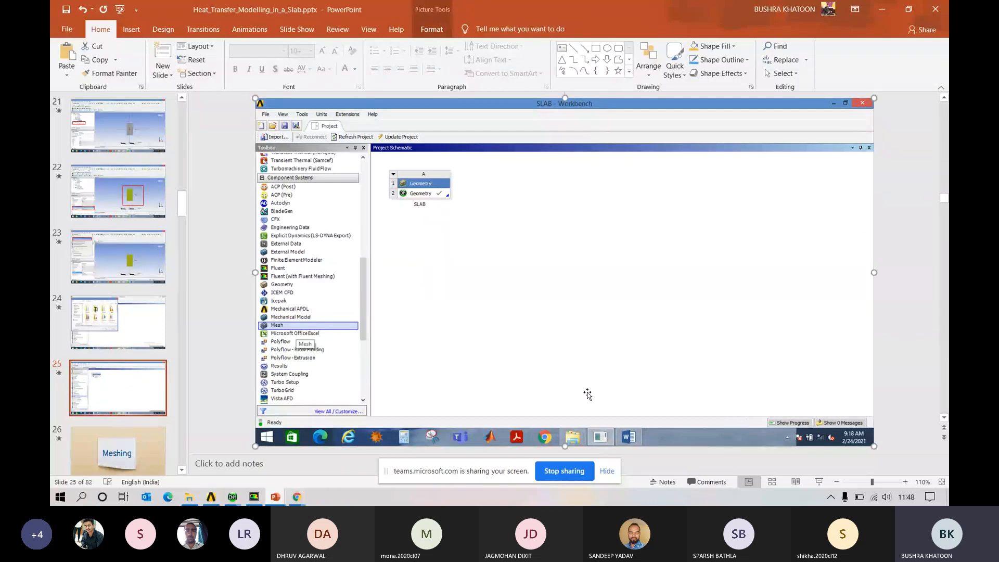
pyautogui.click(819, 482)
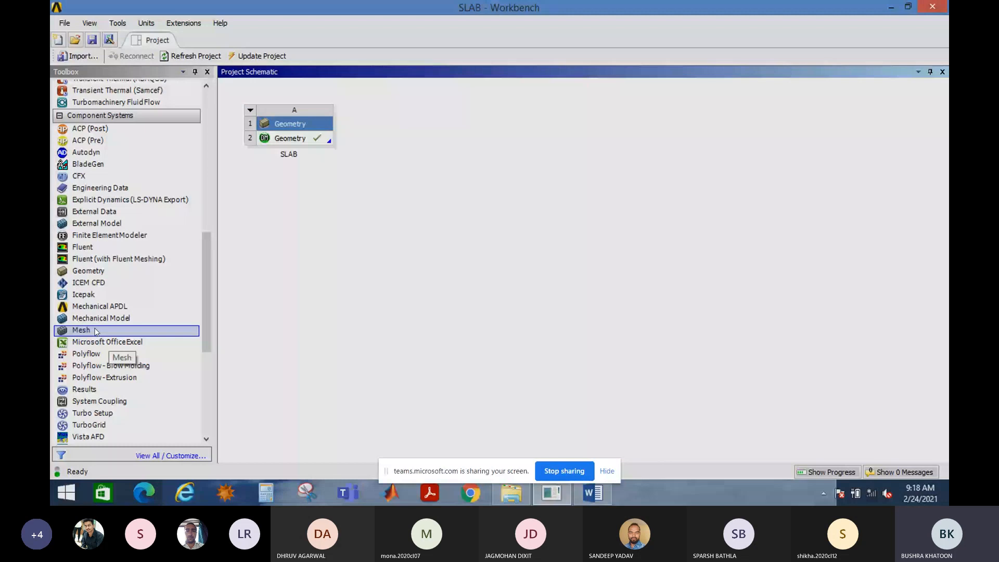
pyautogui.doubleClick(96, 332)
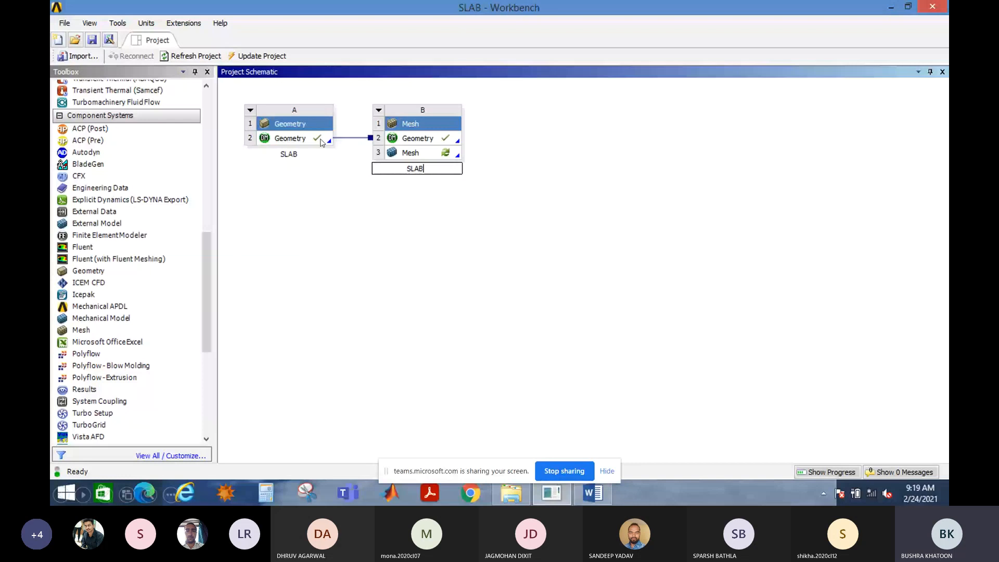
pyautogui.press('Escape')
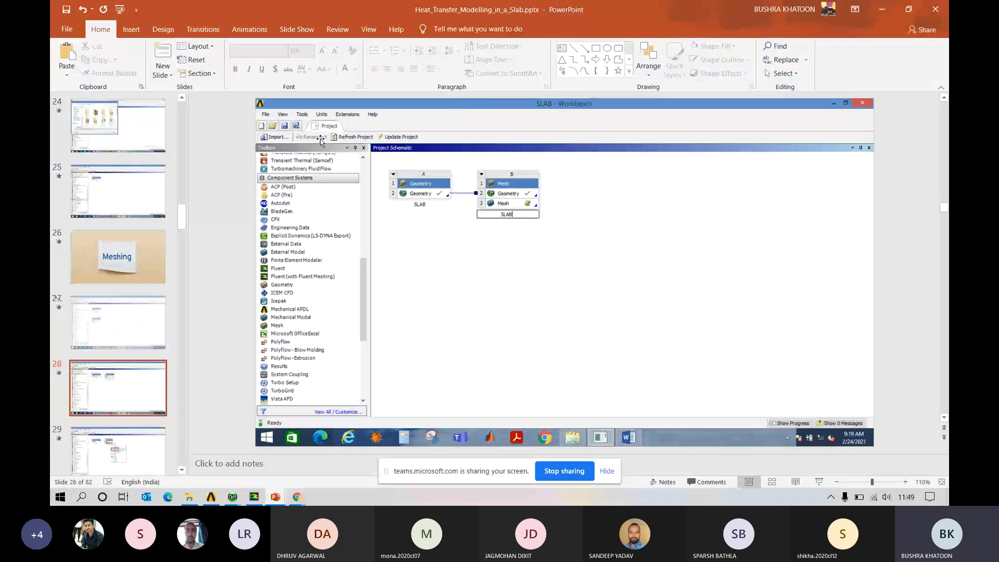
# Switch to the SLAB project in Workbench and add a new standalone Mesh component system below the existing systems.
pyautogui.moveTo(251, 496)
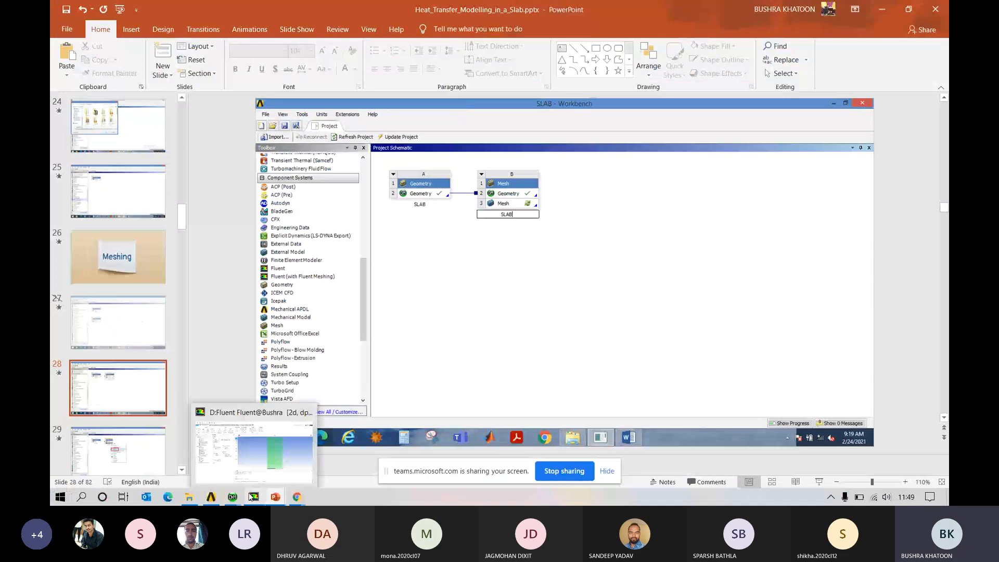
pyautogui.click(212, 497)
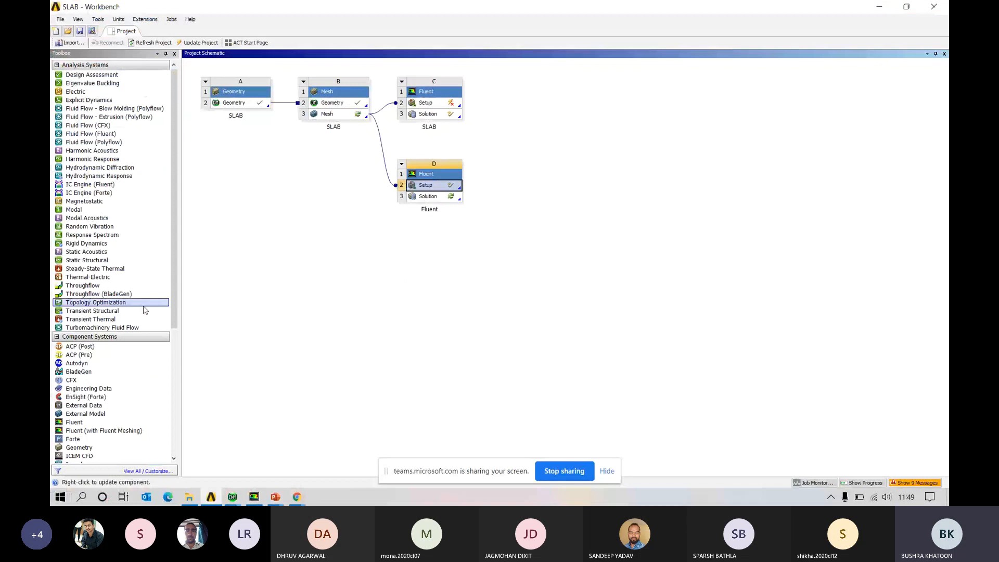
pyautogui.scroll(-4, 163, 391)
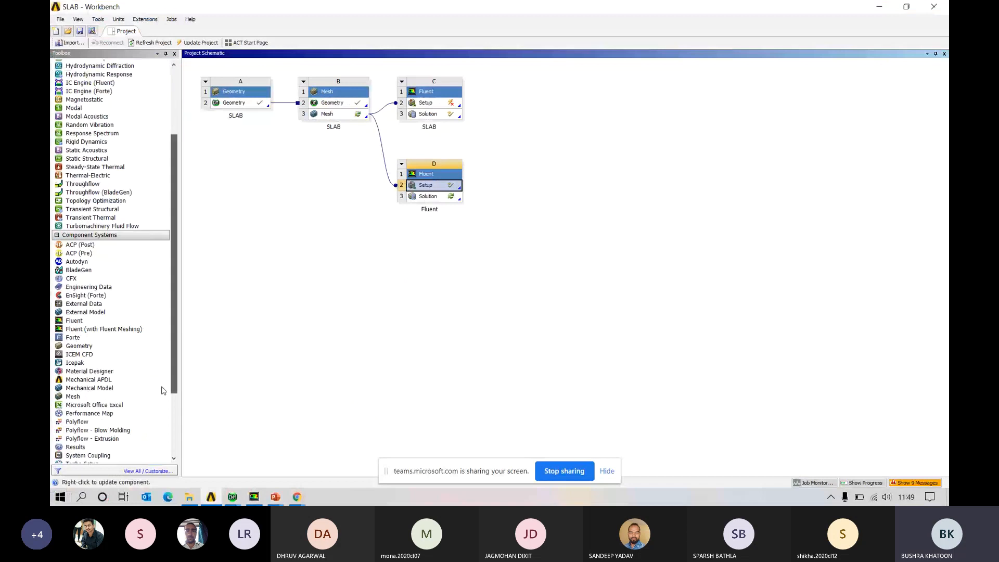
pyautogui.scroll(-1, 163, 391)
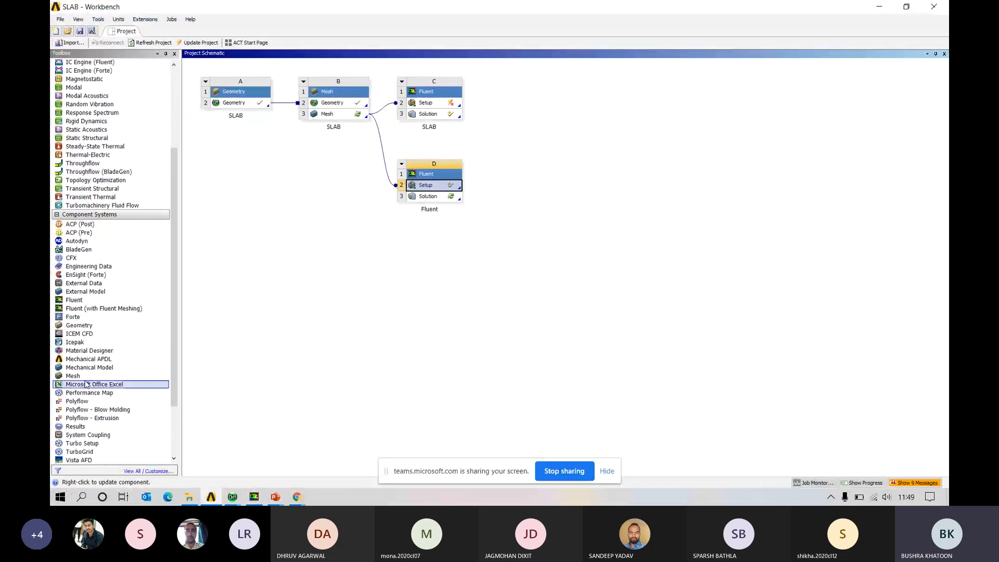
pyautogui.click(86, 384)
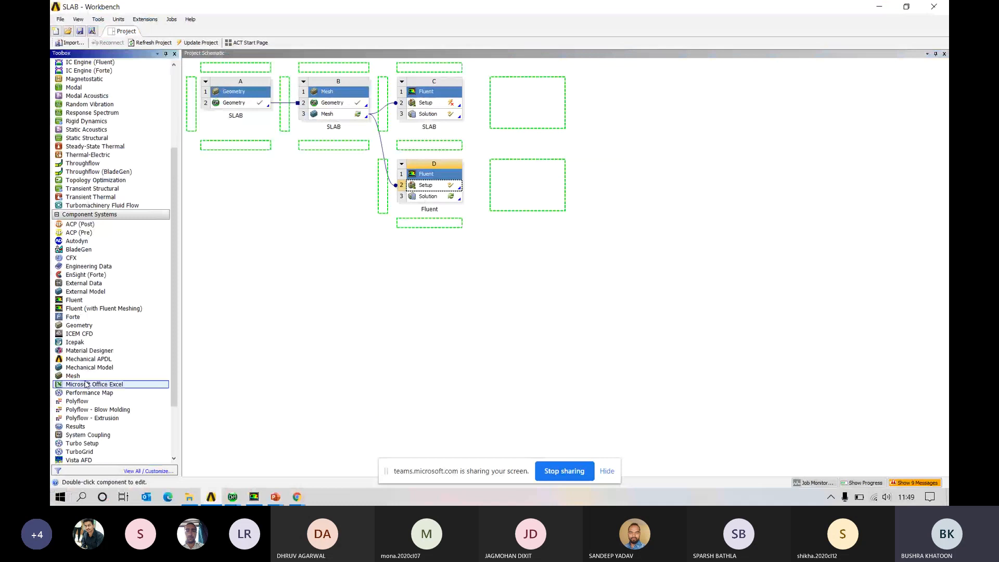
pyautogui.click(84, 377)
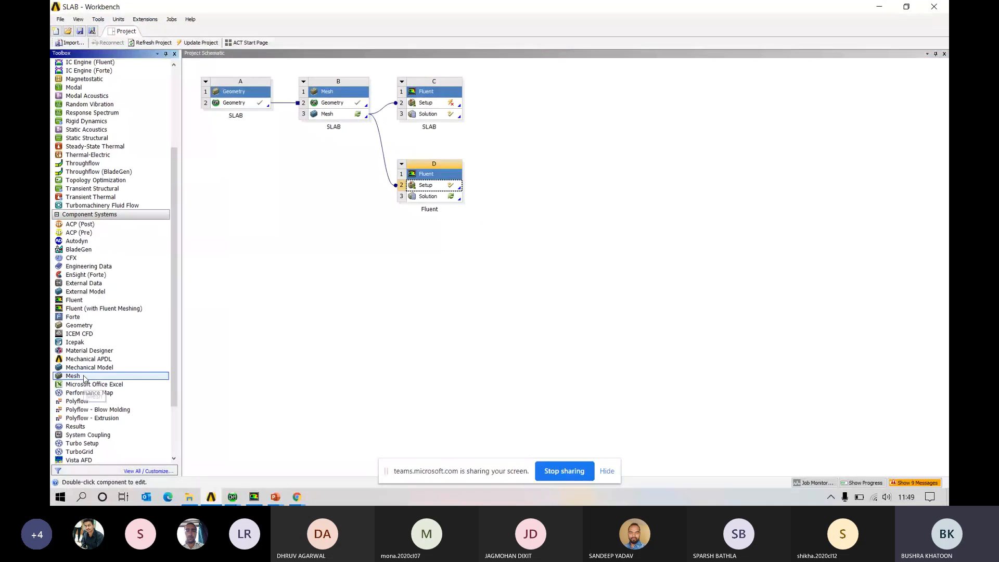
pyautogui.doubleClick(84, 377)
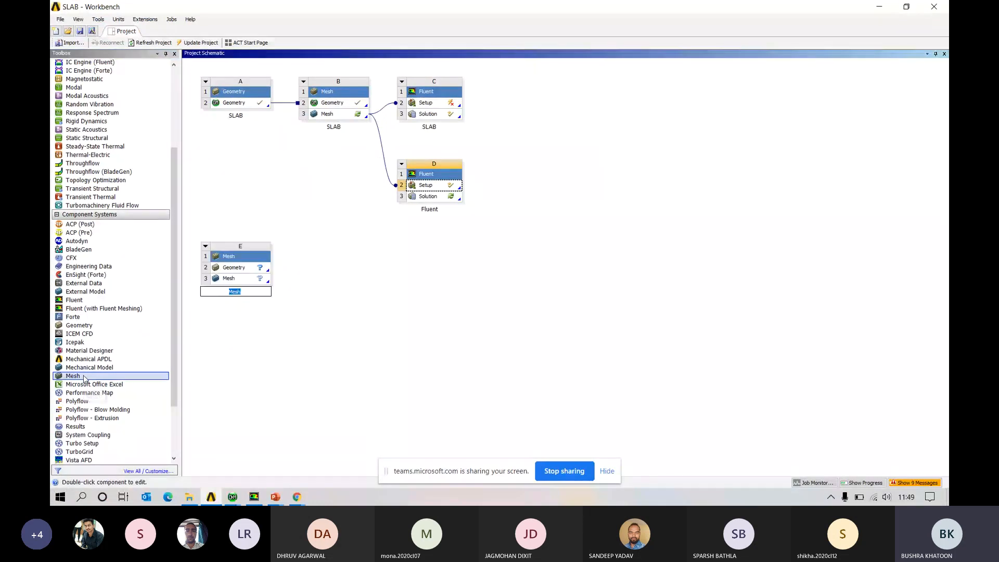
pyautogui.click(239, 250)
pyautogui.click(236, 267)
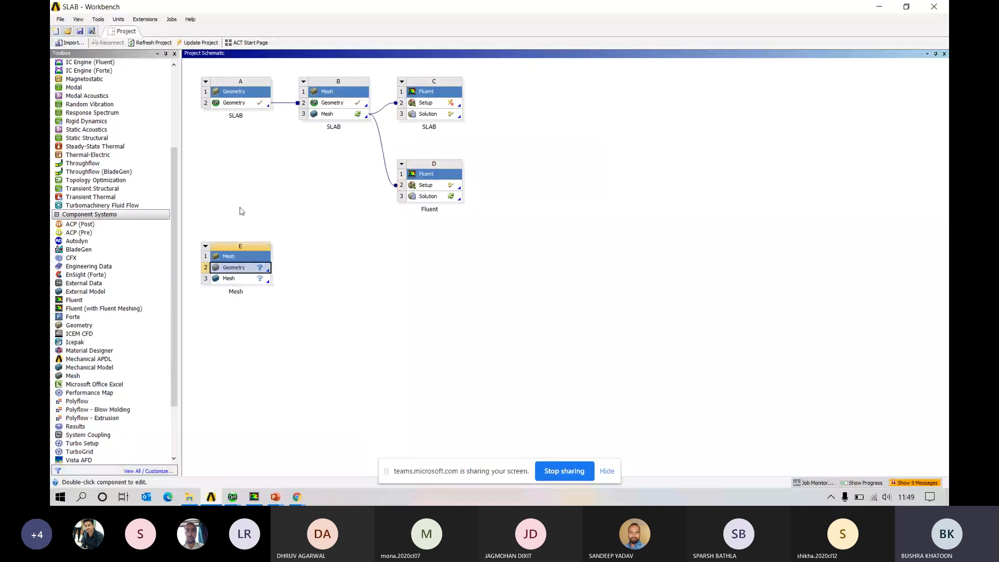
# Link the Geometry cell of SLAB system A to the Geometry cell of the new Mesh system.
pyautogui.click(251, 106)
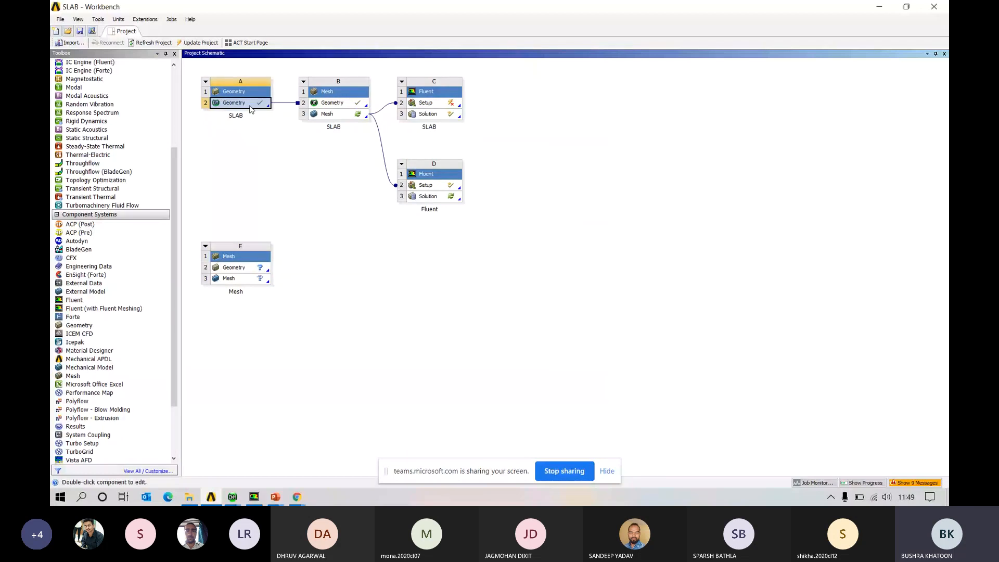
pyautogui.moveTo(246, 107); pyautogui.dragTo(252, 270)
pyautogui.moveTo(251, 269); pyautogui.dragTo(251, 269)
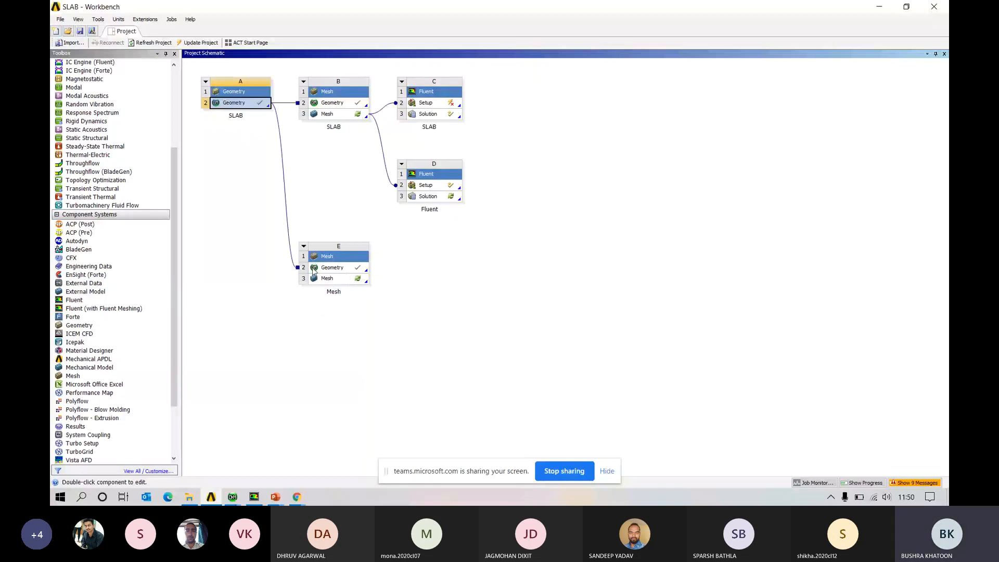
# Update the Mesh cell of system E and allow AnsysWB Module through the firewall on private networks.
pyautogui.click(365, 281)
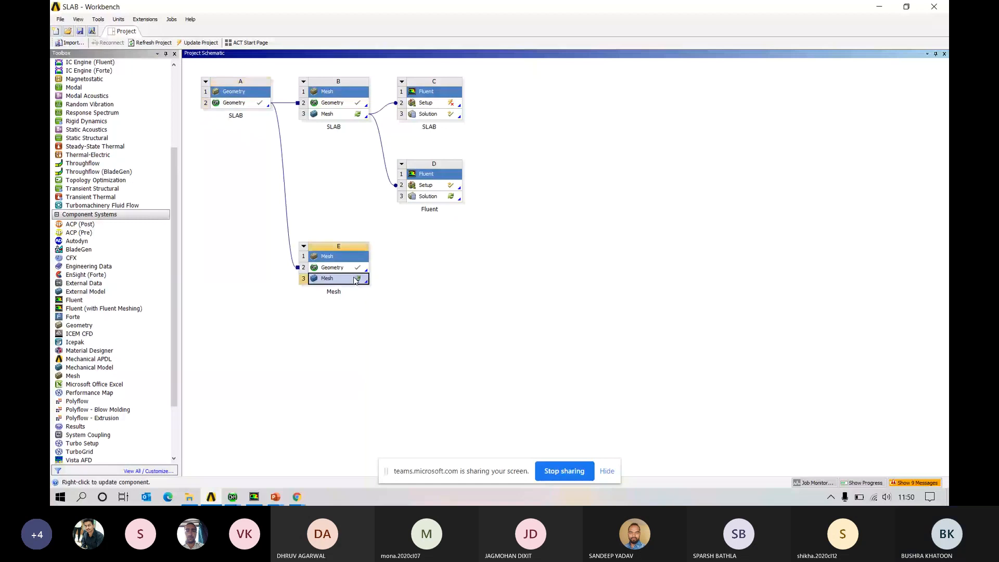
pyautogui.rightClick(354, 278)
pyautogui.click(378, 331)
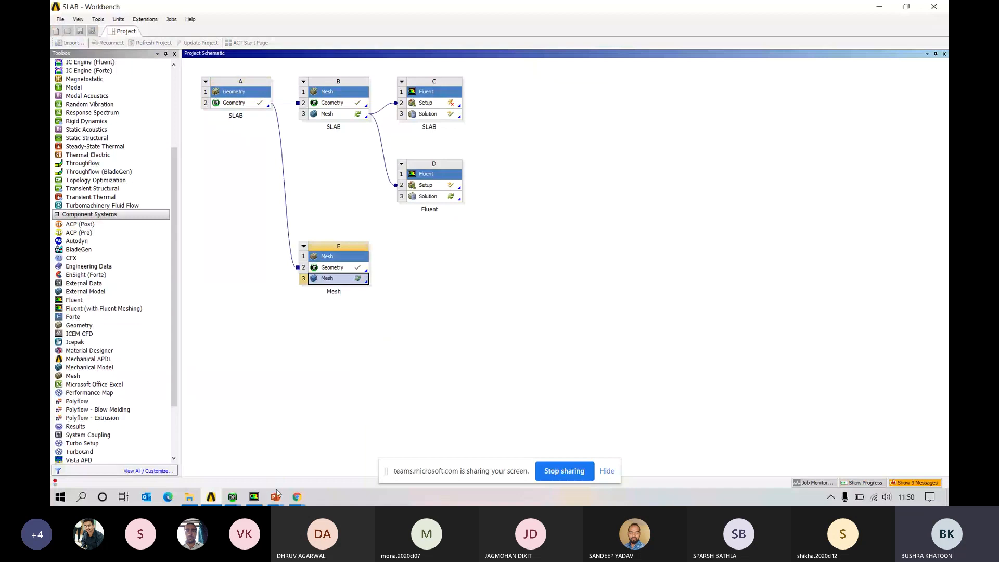
pyautogui.moveTo(277, 497)
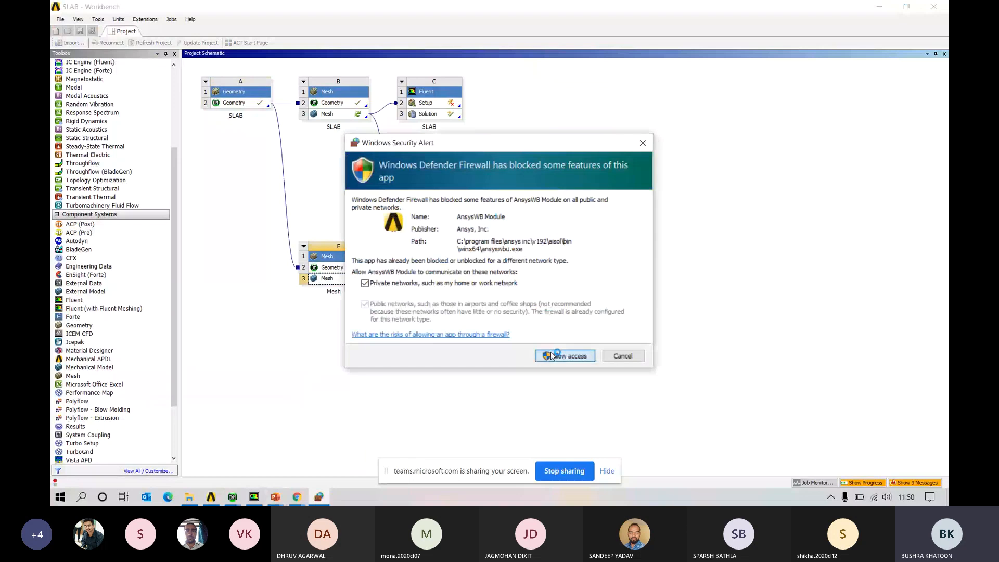
pyautogui.click(553, 356)
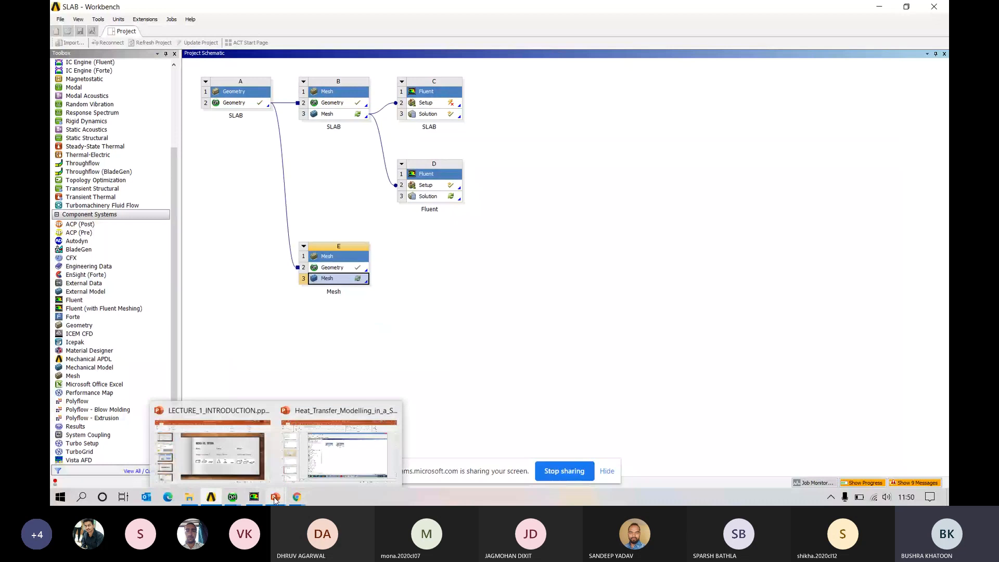
# Switch to the Heat_Transfer_Modelling_in_a_Slab presentation, show slides 28 to 30 on updating the mesh, and check the Mesh cell in Workbench.
pyautogui.moveTo(317, 474)
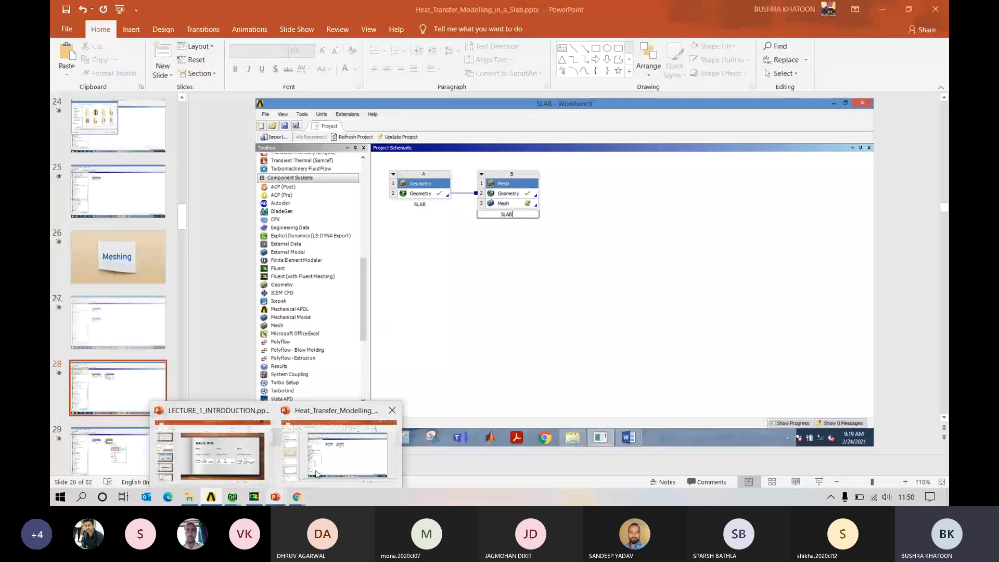
pyautogui.click(317, 473)
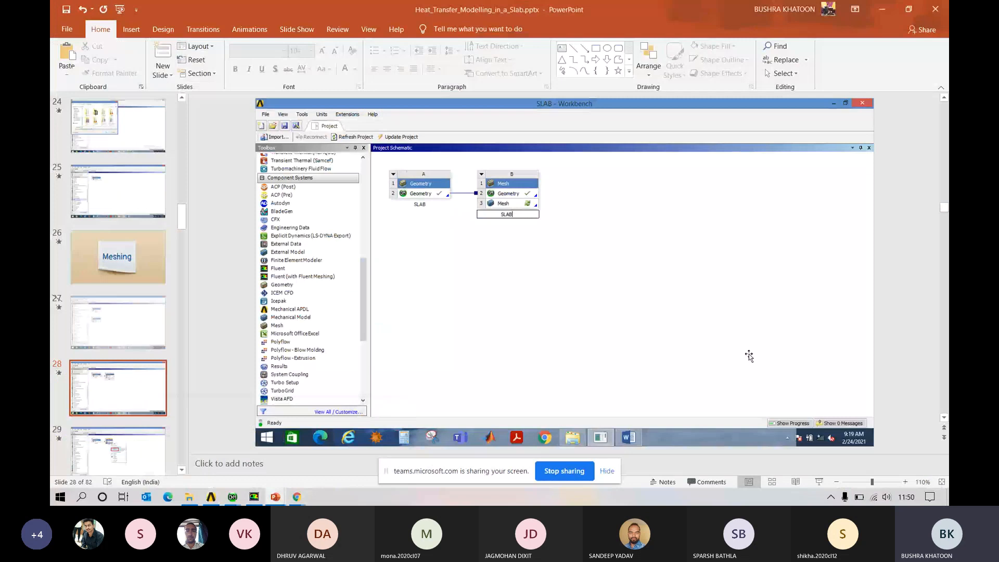
pyautogui.click(818, 484)
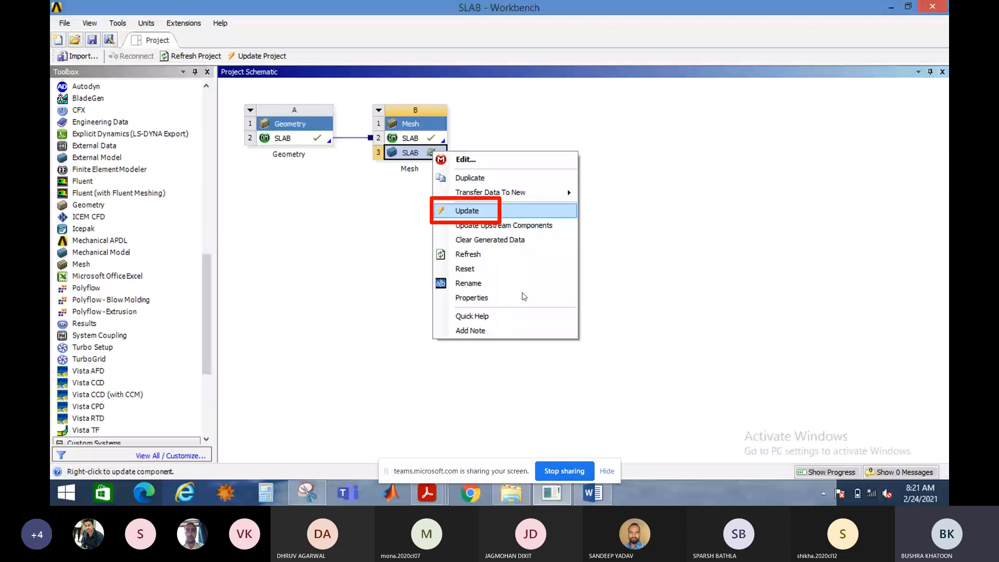
pyautogui.click(524, 297)
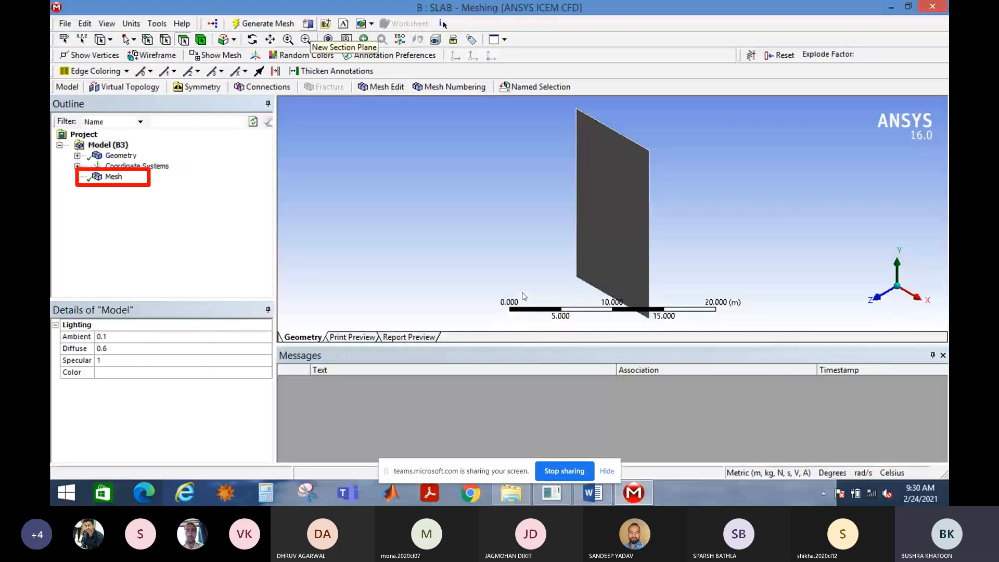
pyautogui.press('Left')
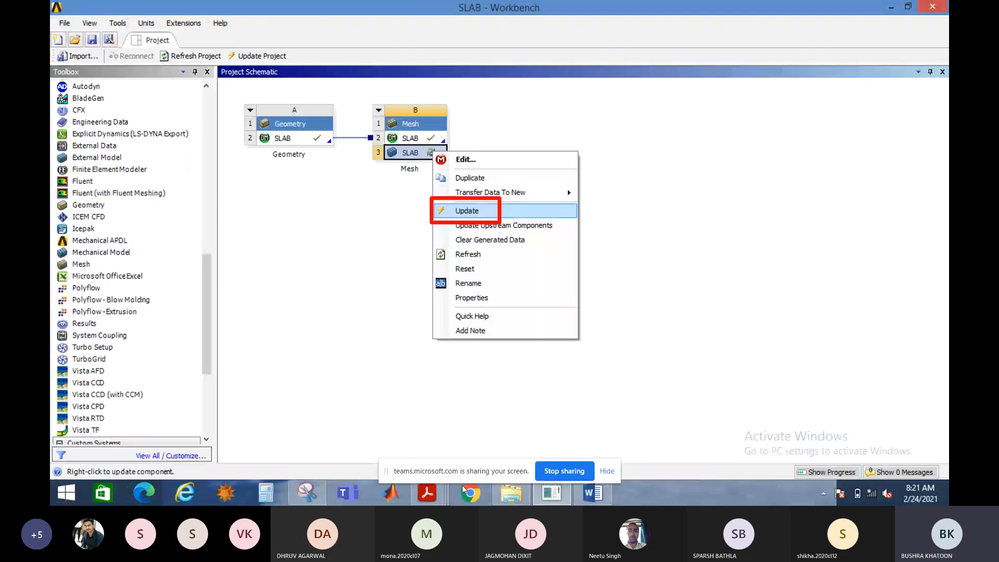
pyautogui.press('Escape')
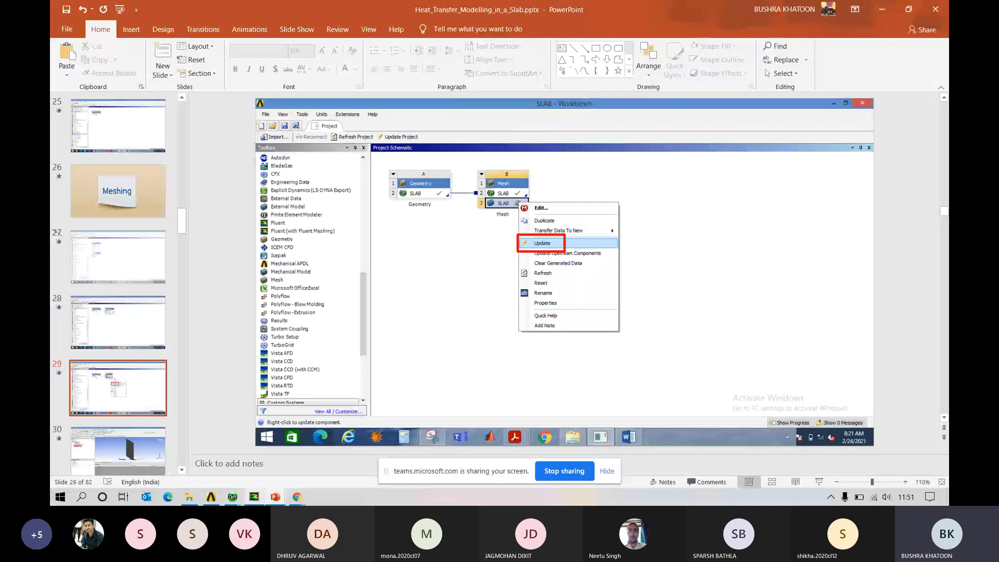
pyautogui.moveTo(237, 437)
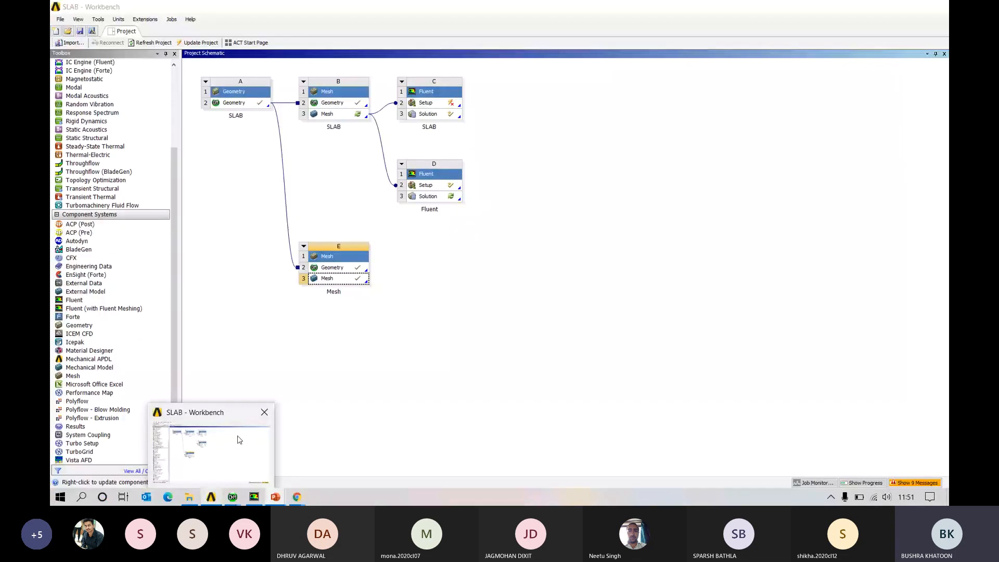
pyautogui.click(240, 440)
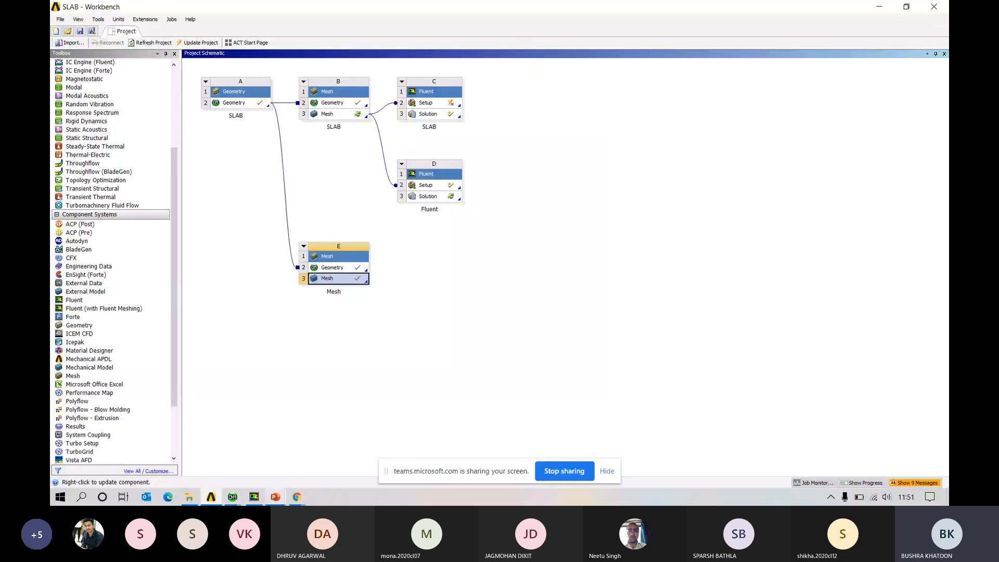
# Return to PowerPoint, present slides 30 to 35 on the mesh's Physics Preference and Relevance, and end the show.
pyautogui.click(276, 497)
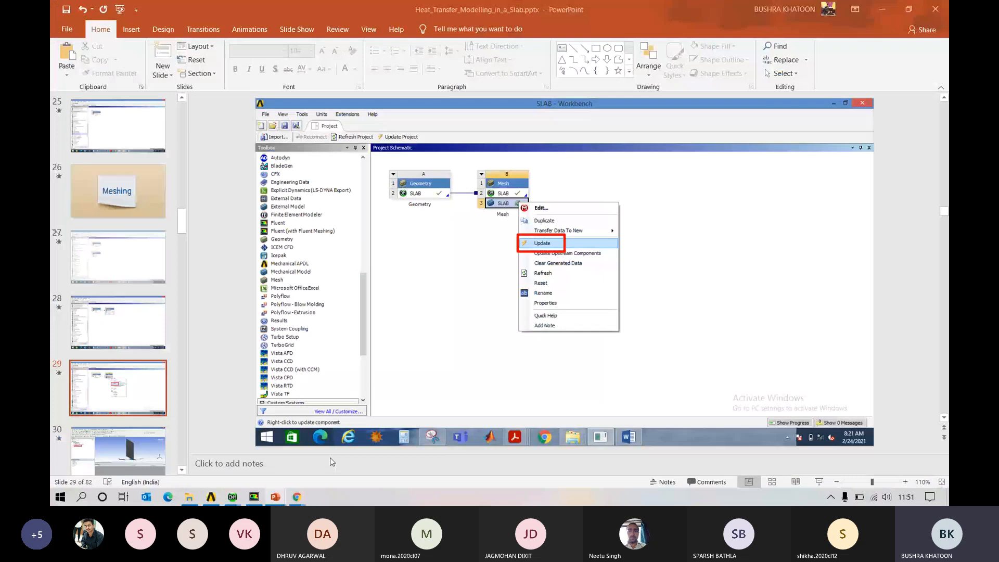
pyautogui.press('Down')
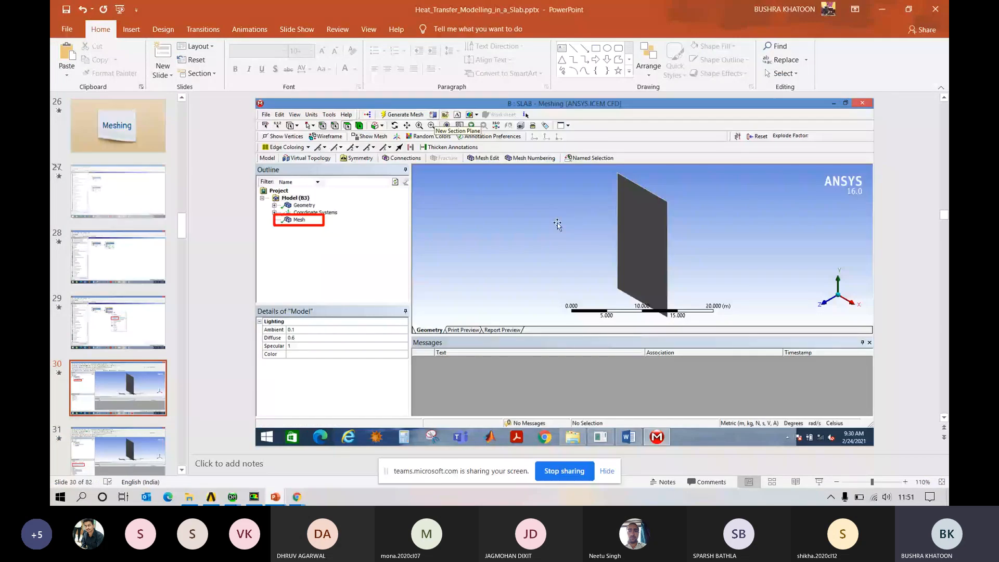
pyautogui.hotkey('shift', 'F5')
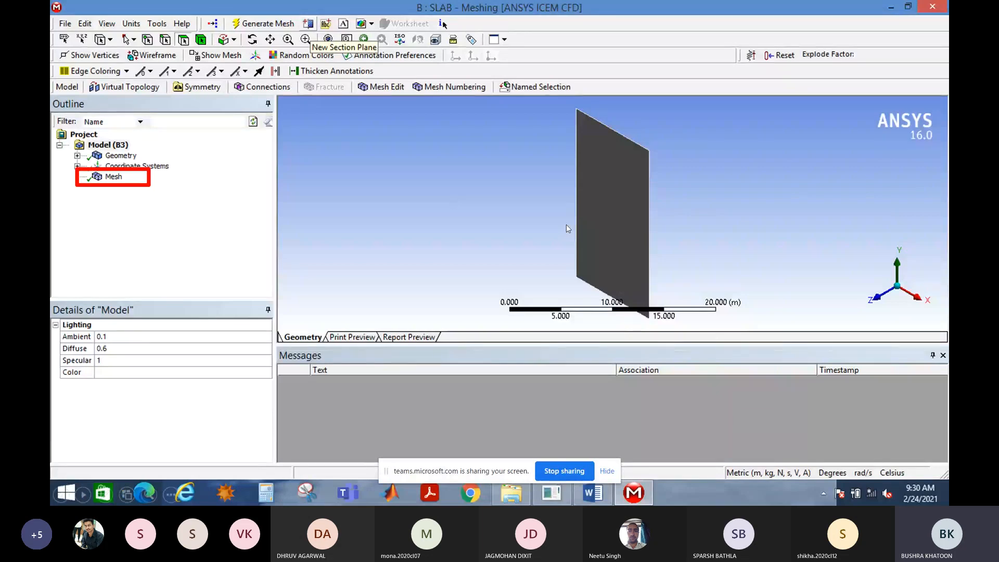
pyautogui.click(117, 186)
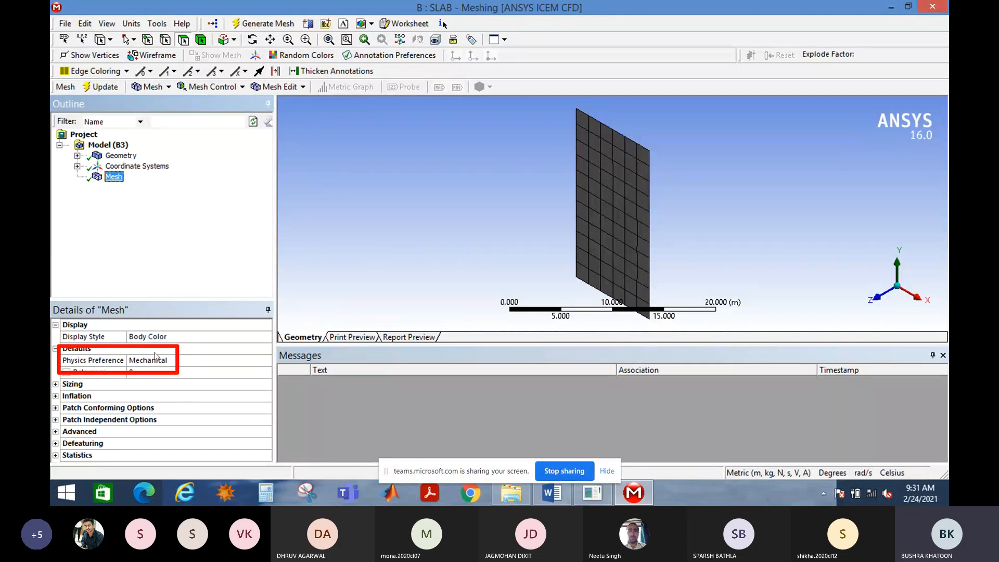
pyautogui.click(155, 353)
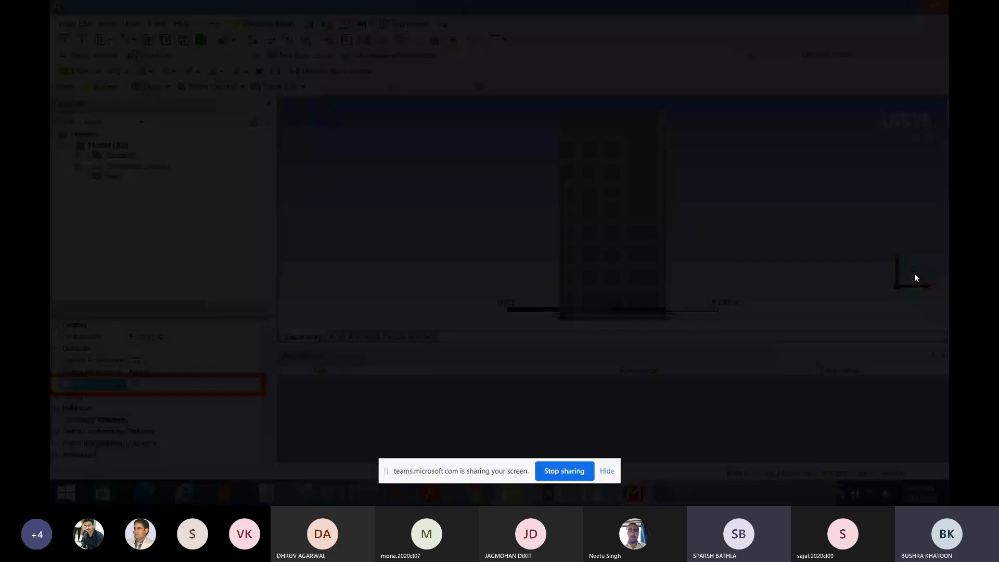
pyautogui.press('Escape')
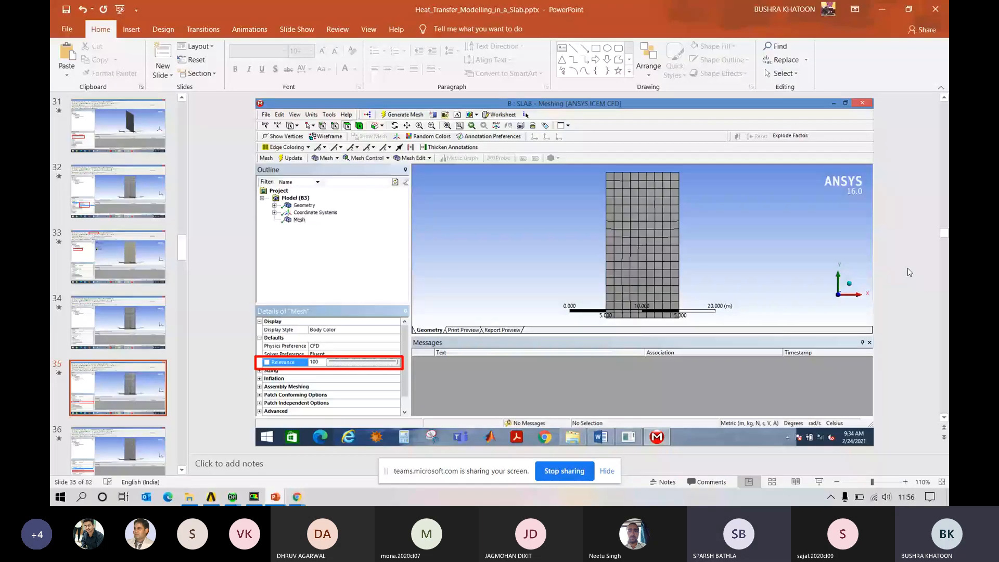
# Present slides 31 to 35 again, covering the orientation, the CFD Physics Preference, generating the mesh and Relevance 100.
pyautogui.click(148, 102)
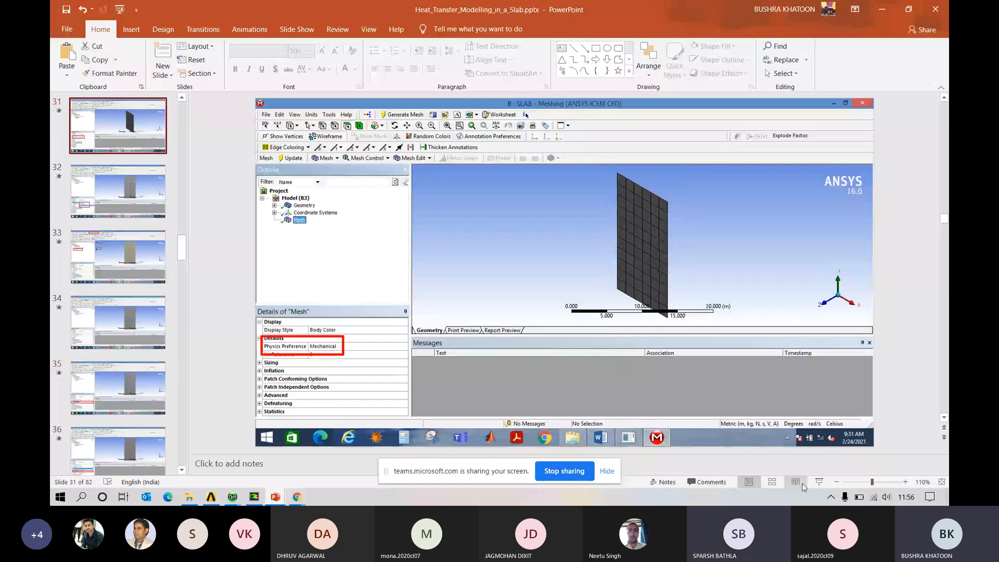
pyautogui.click(817, 484)
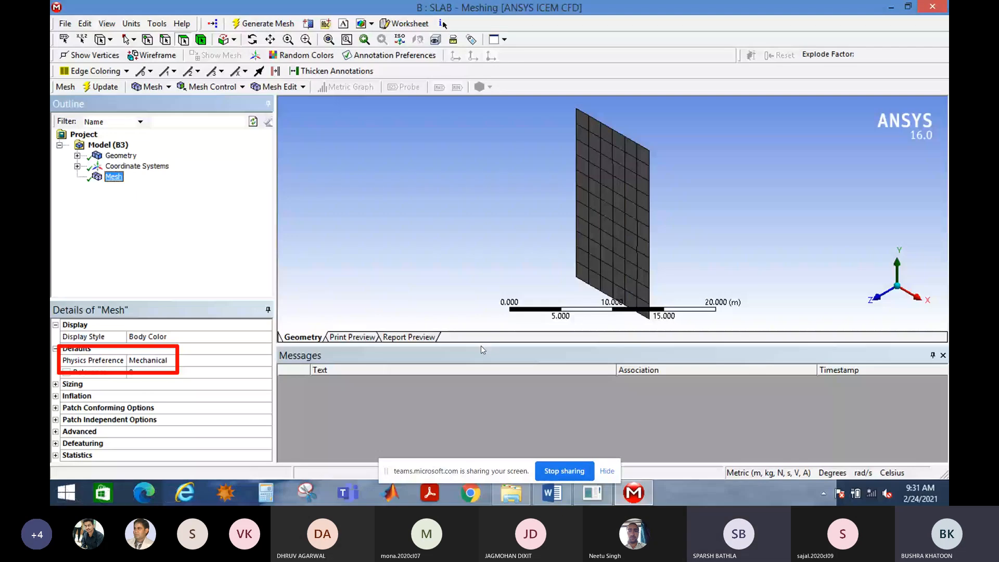
pyautogui.click(481, 345)
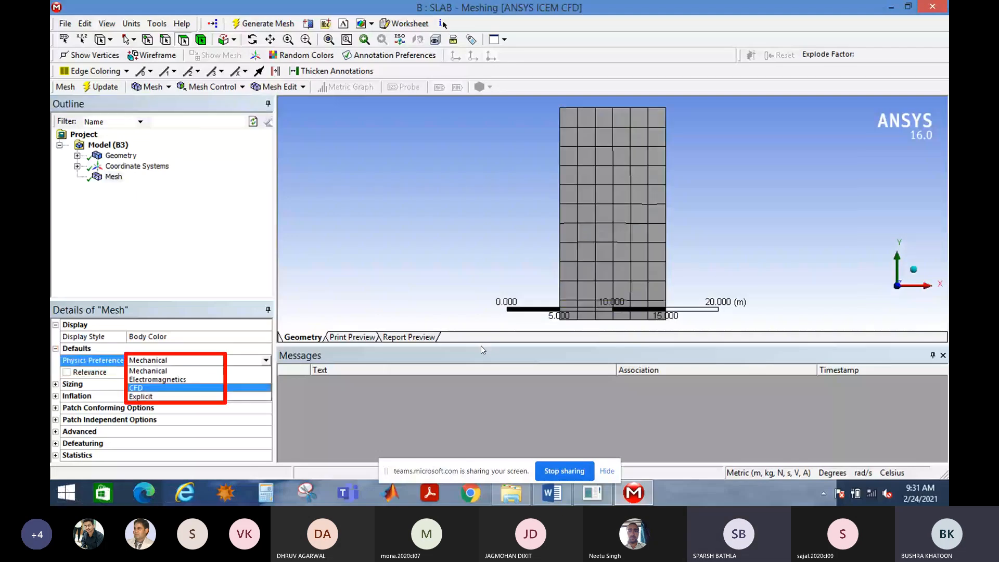
pyautogui.click(481, 346)
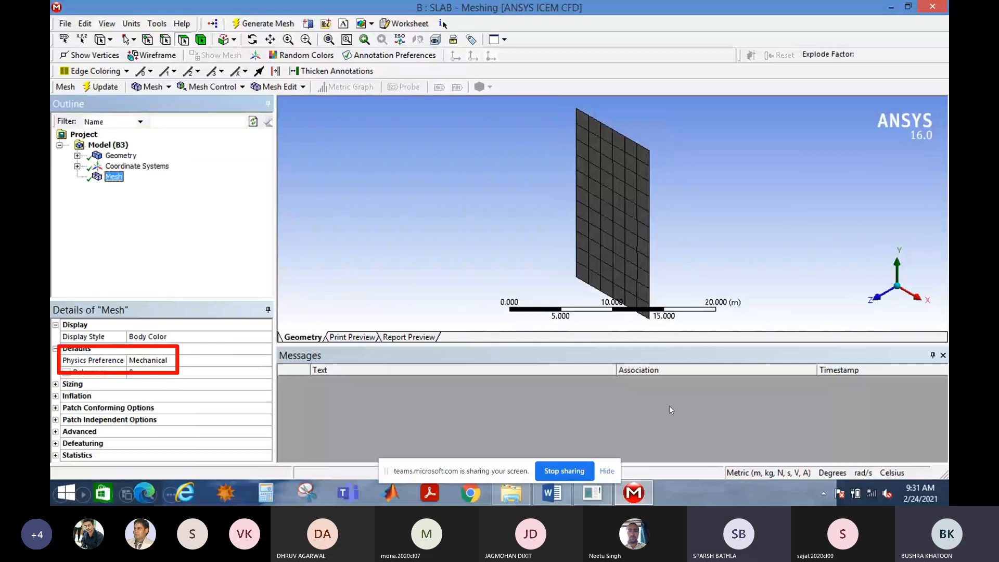
pyautogui.click(623, 198)
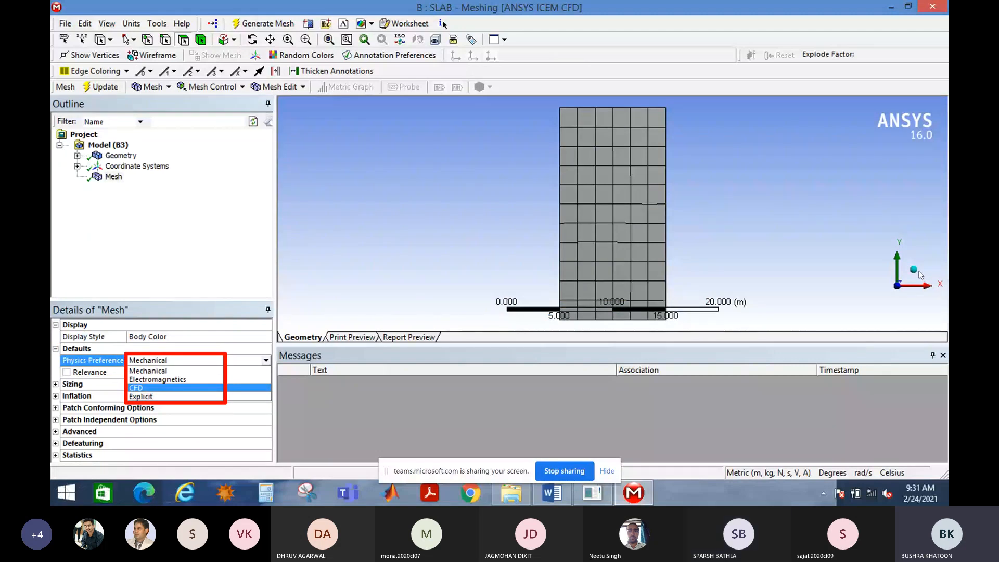
pyautogui.click(458, 252)
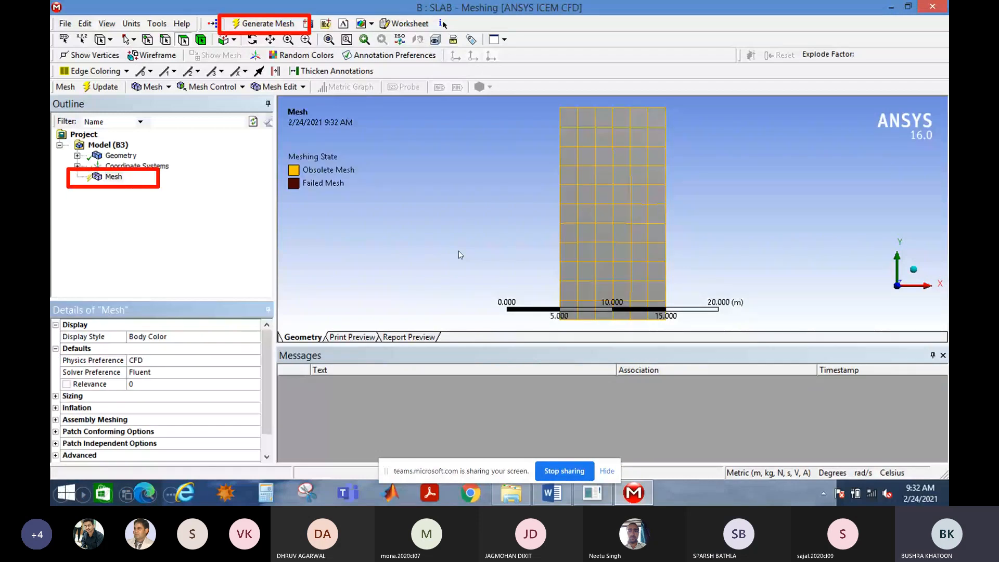
pyautogui.click(458, 251)
pyautogui.click(458, 251)
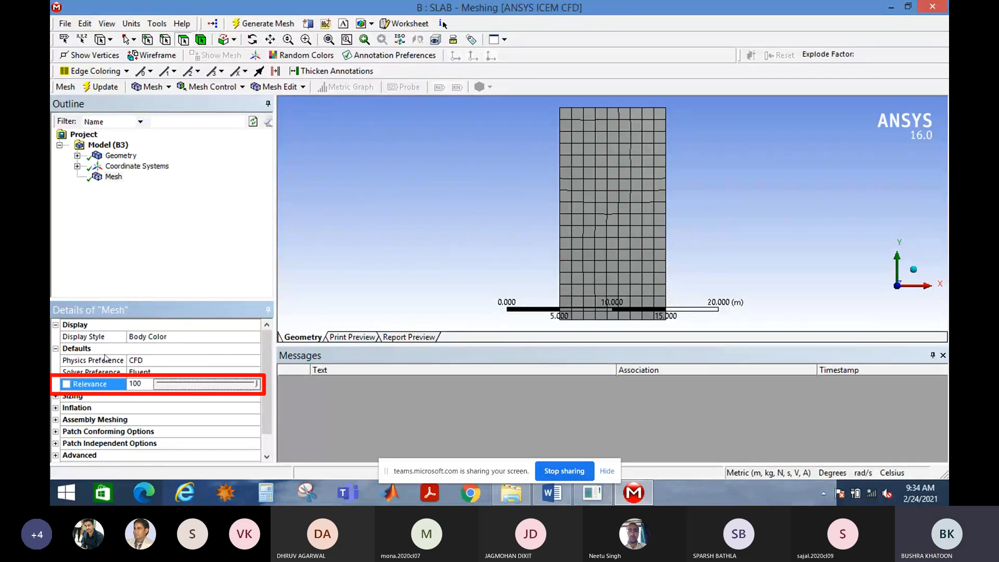
# End the slide show, switch to the Meshing window of the slab, and review the options that can be inserted under Mesh.
pyautogui.press('Escape')
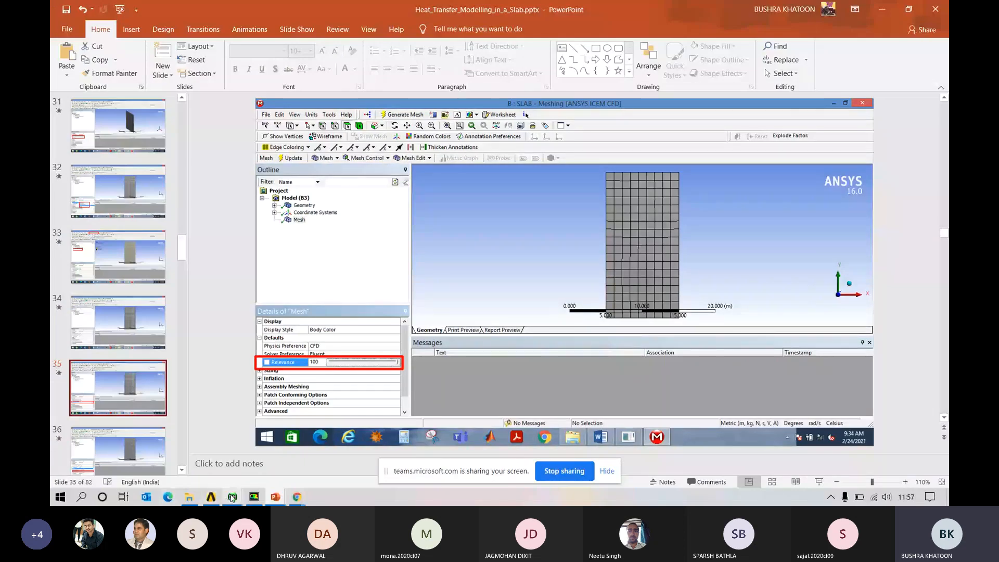
pyautogui.moveTo(230, 497)
pyautogui.click(283, 468)
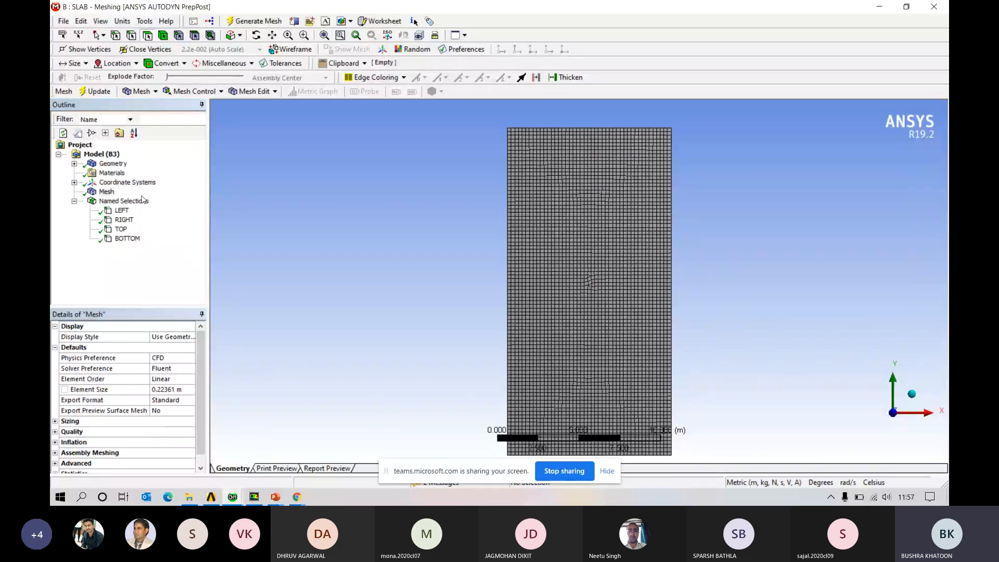
pyautogui.click(107, 192)
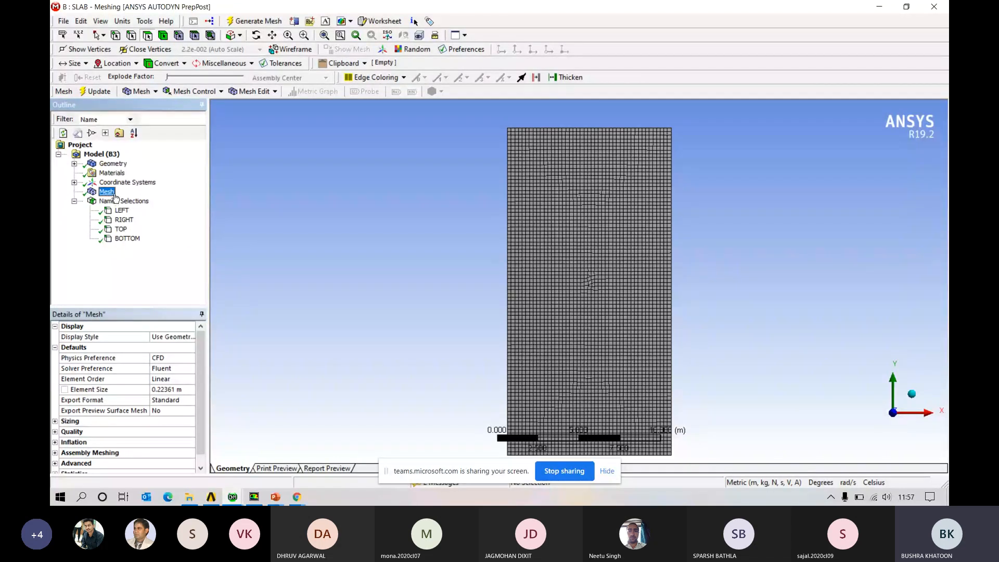
pyautogui.rightClick(111, 194)
pyautogui.moveTo(133, 198)
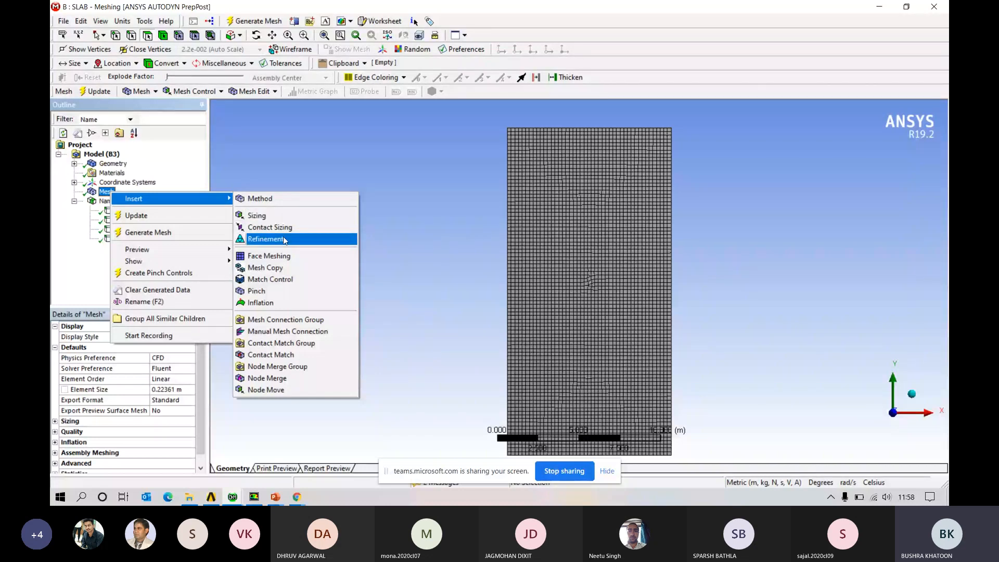
pyautogui.click(323, 160)
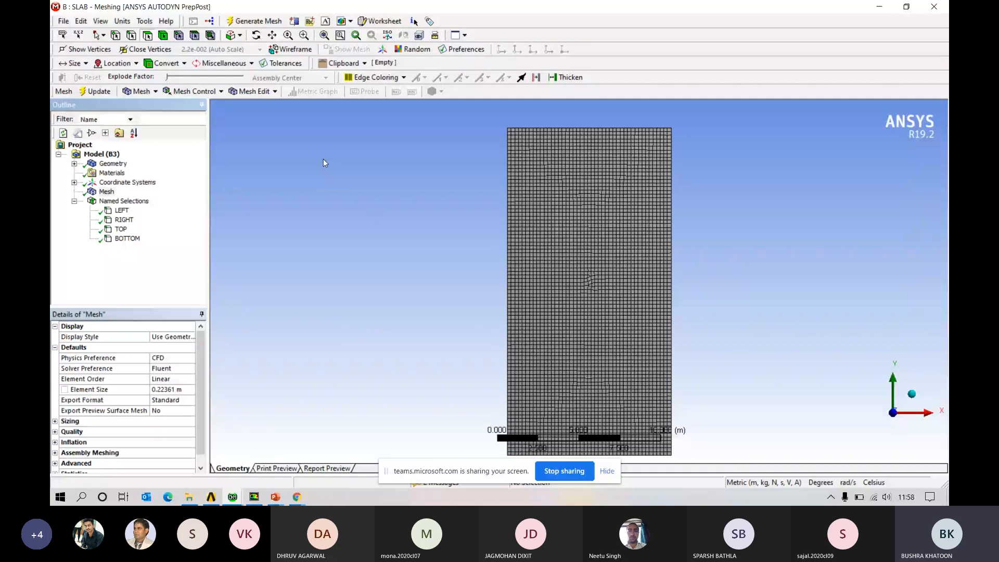
pyautogui.click(341, 159)
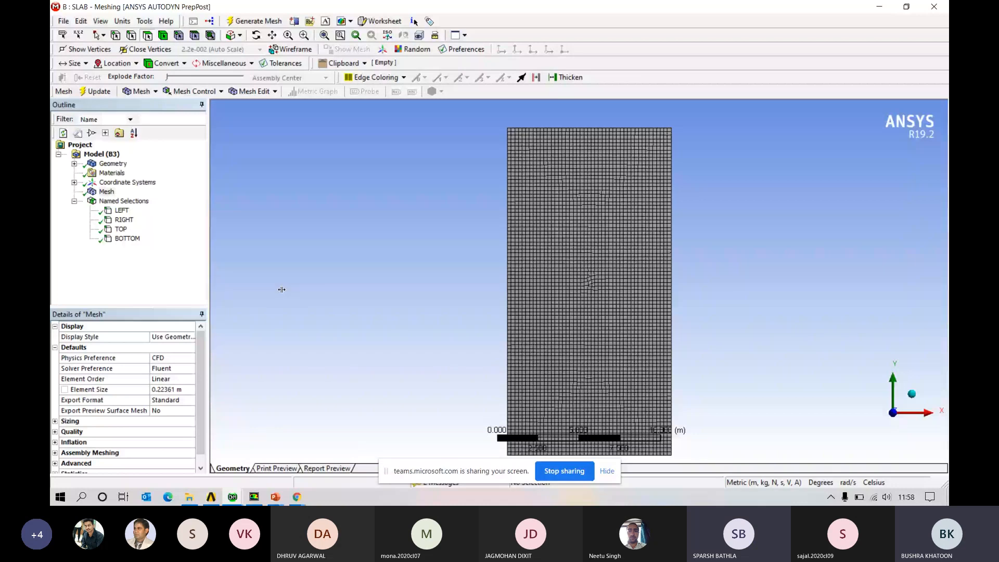
# Widen the outline and details area and examine the Method option among the Mesh insert options.
pyautogui.moveTo(281, 290); pyautogui.dragTo(288, 289)
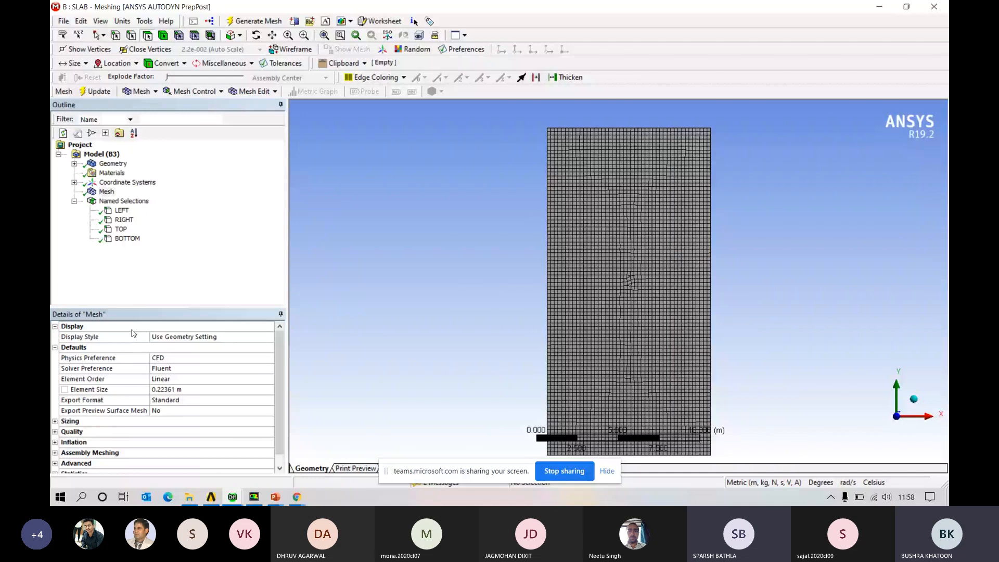
pyautogui.rightClick(115, 196)
pyautogui.moveTo(167, 206)
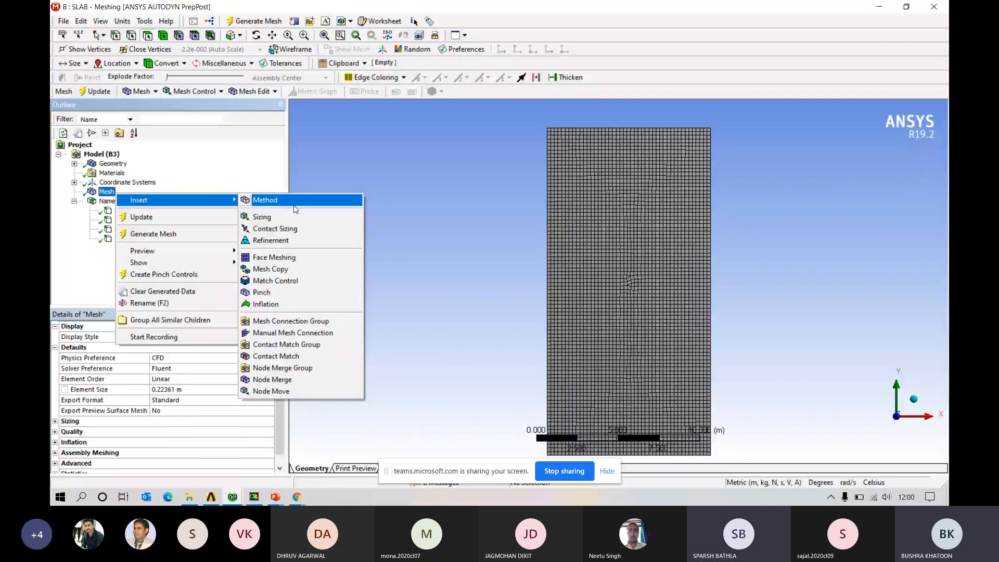
pyautogui.click(561, 148)
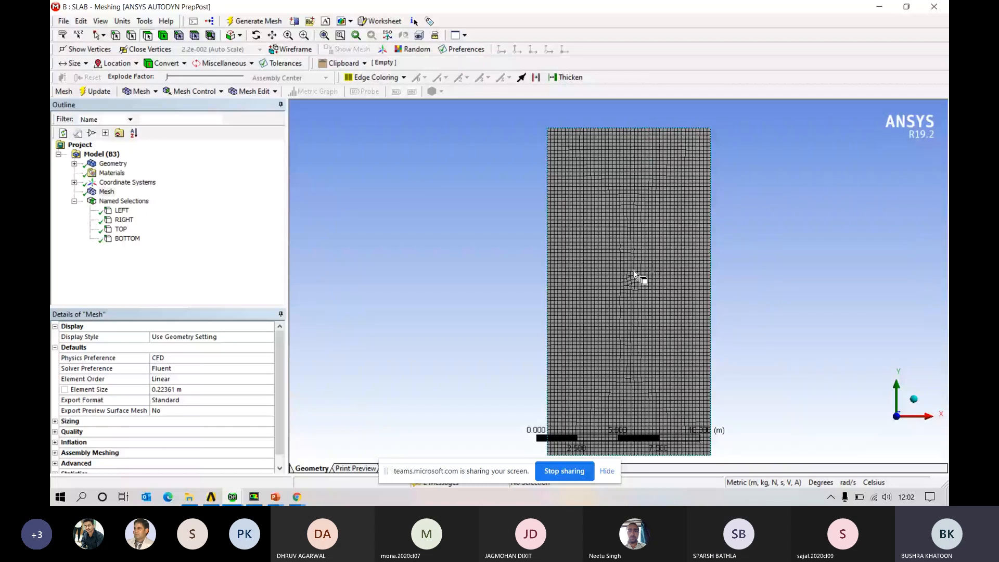
# Switch to the LECTURE_1_INTRODUCTION presentation and show slide 22, Hexa vs. Tetra, and slide 24, Ansys Mesh Uniform Distribution.
pyautogui.moveTo(276, 497)
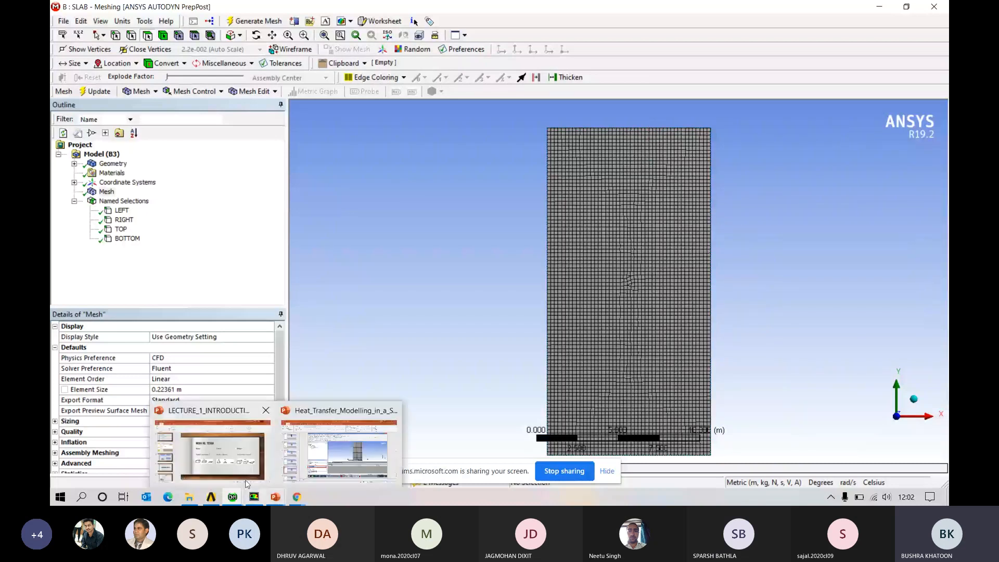
pyautogui.click(233, 454)
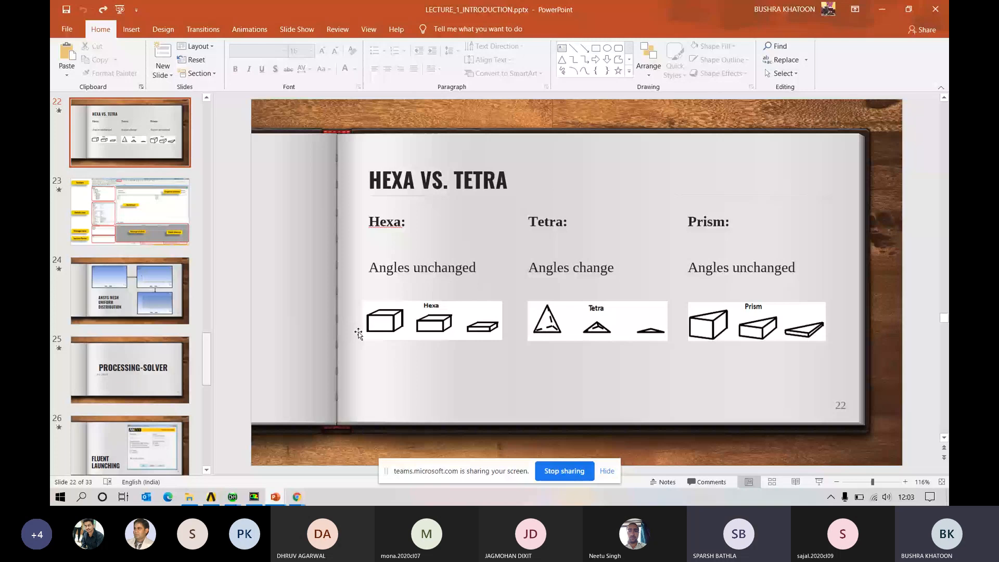
pyautogui.click(125, 287)
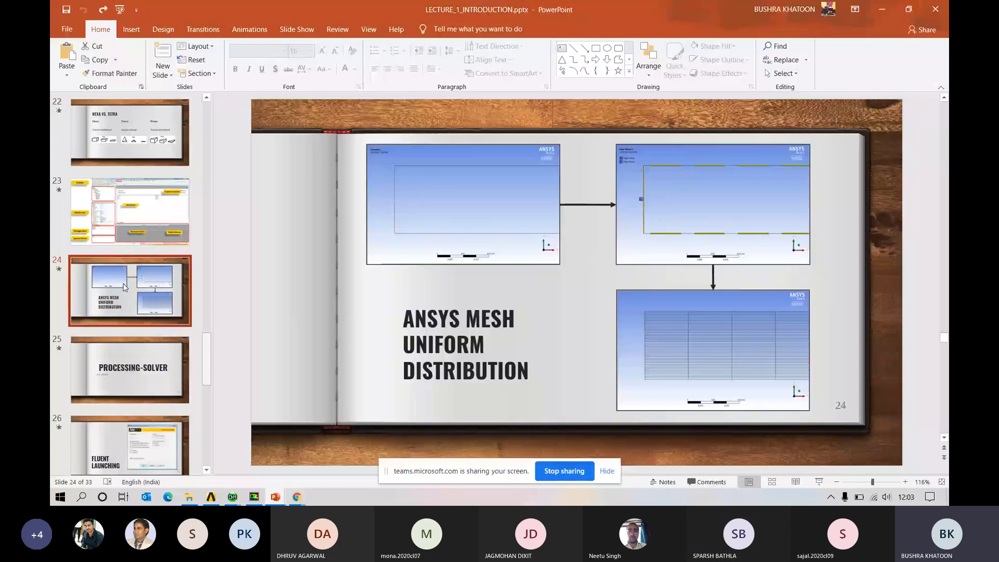
pyautogui.click(133, 106)
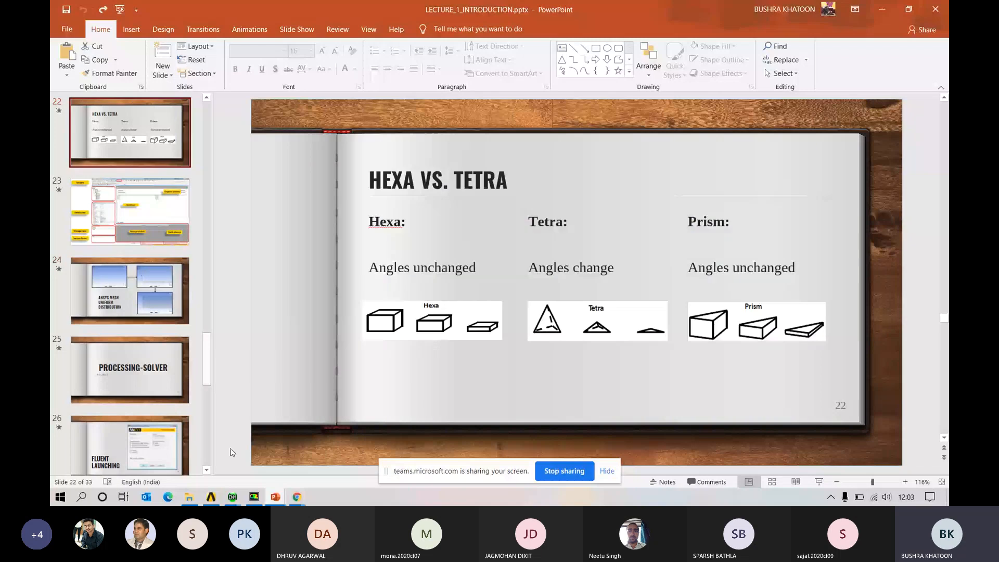
# Return to Heat_Transfer_Modelling_in_a_Slab, present slides 35 to 42 on Relevance Center Fine, mesh generation and Create Named Selection, and end the show.
pyautogui.click(279, 502)
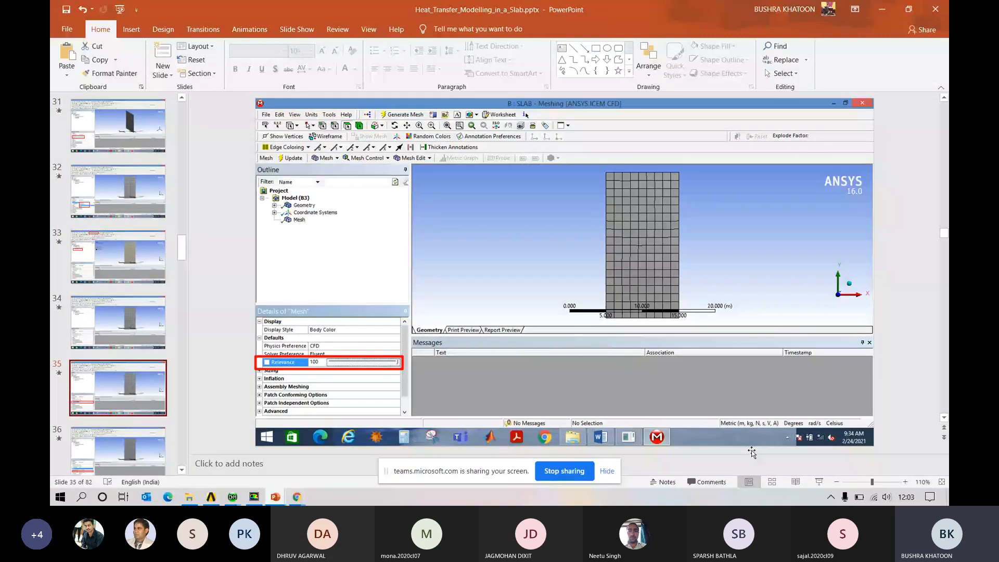
pyautogui.click(819, 483)
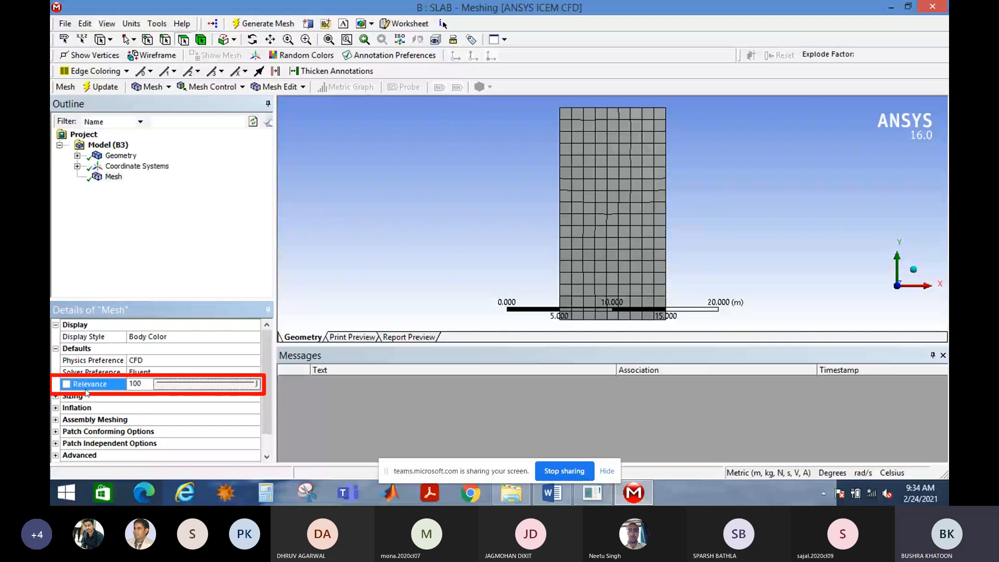
pyautogui.doubleClick(87, 394)
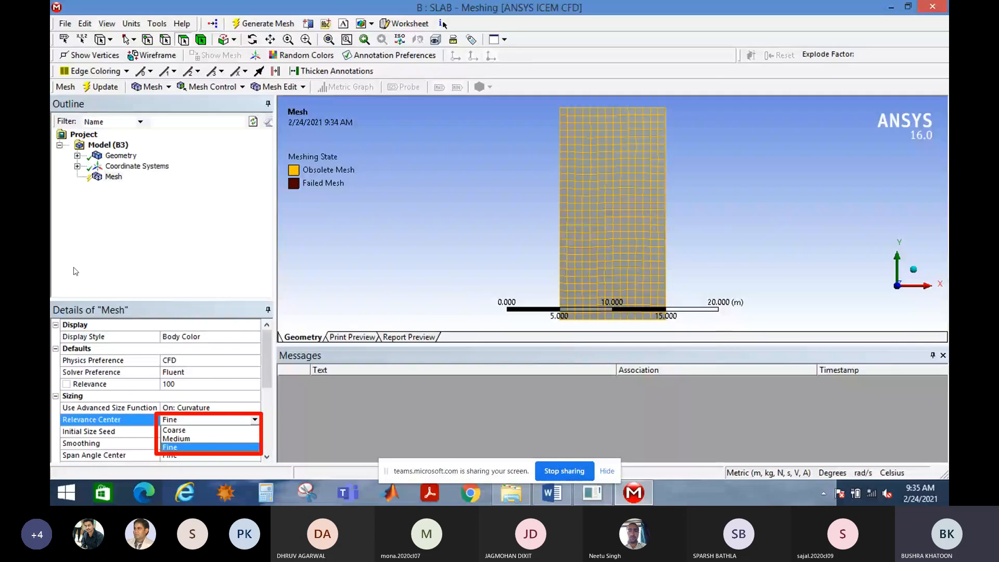
pyautogui.click(261, 25)
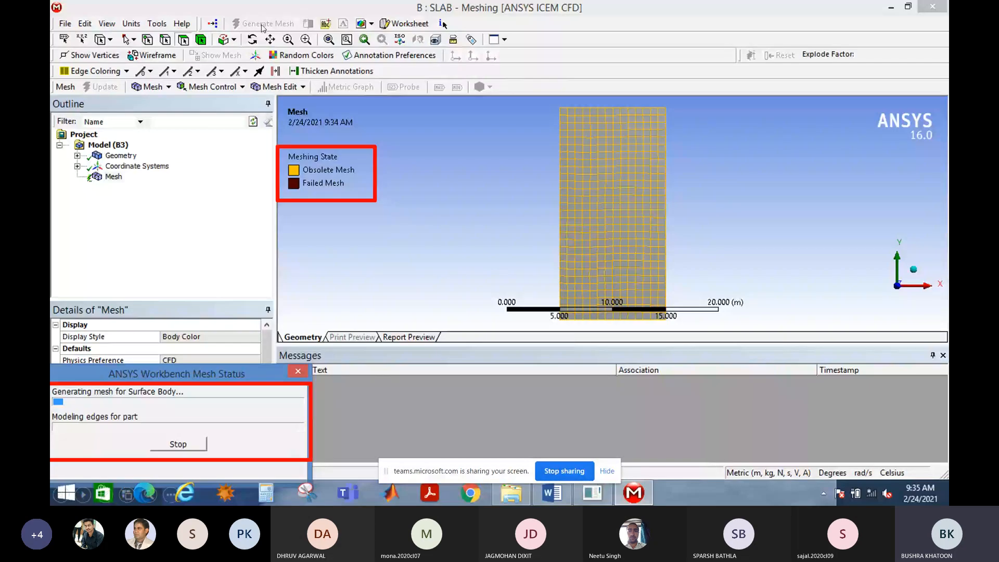
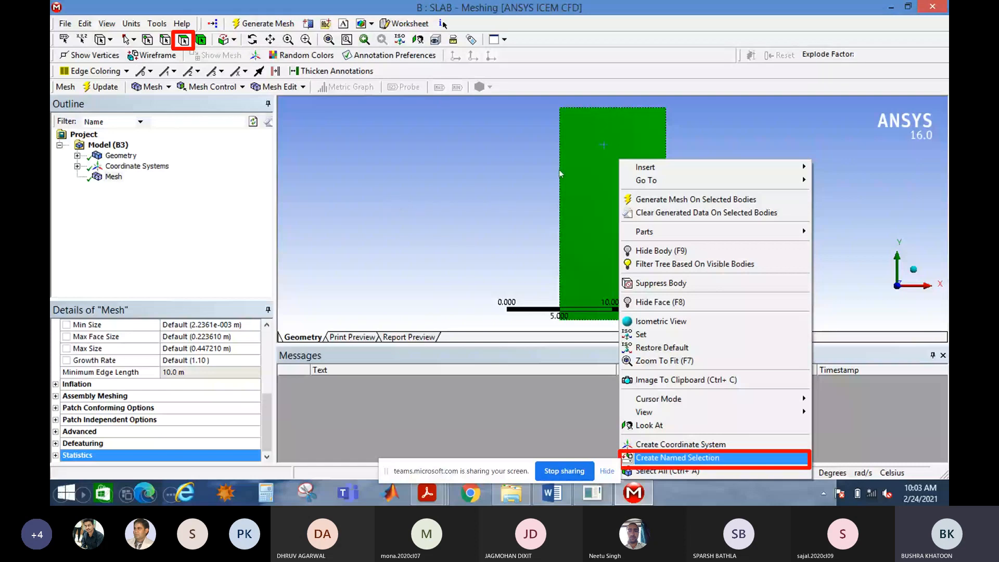
pyautogui.press('Escape')
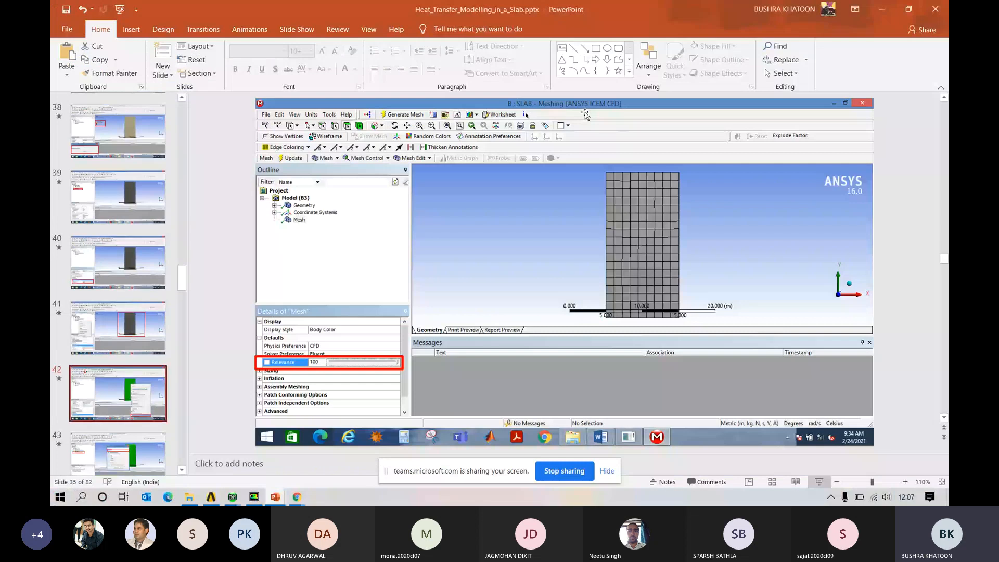
# Switch to the Meshing window and demonstrate creating a named selection TOP on the slab's top edge, cancelling it before it is created.
pyautogui.moveTo(259, 501)
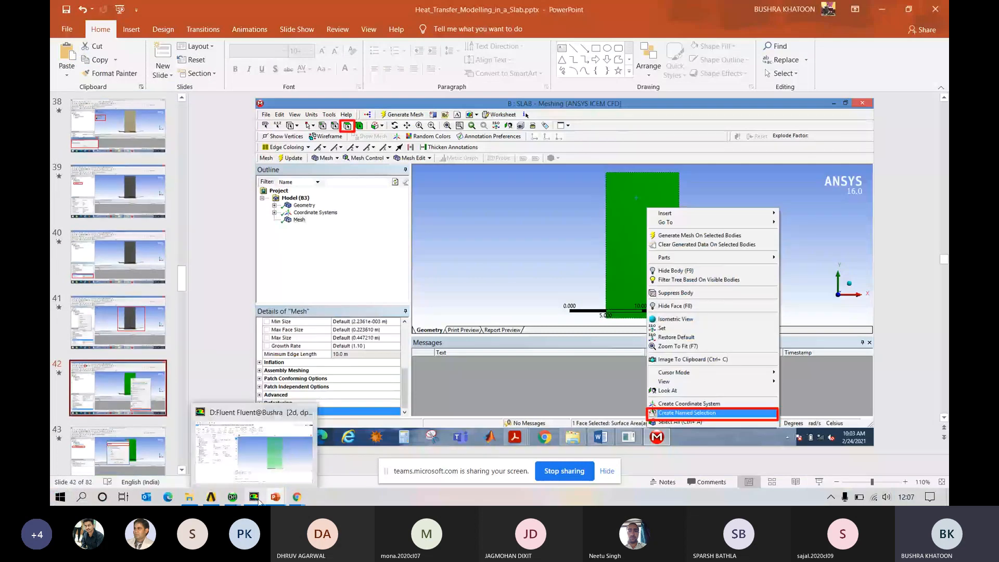
pyautogui.click(230, 498)
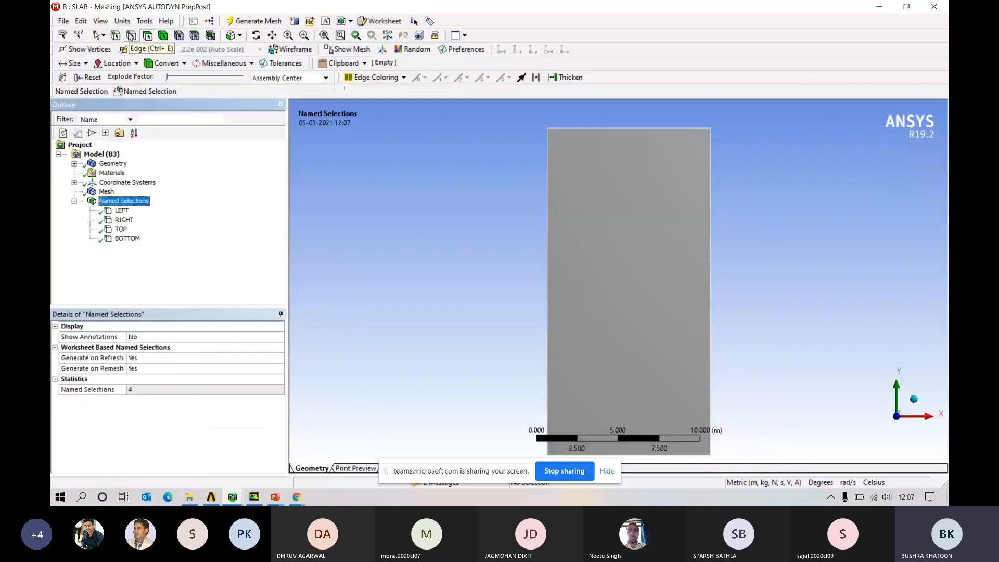
pyautogui.click(131, 36)
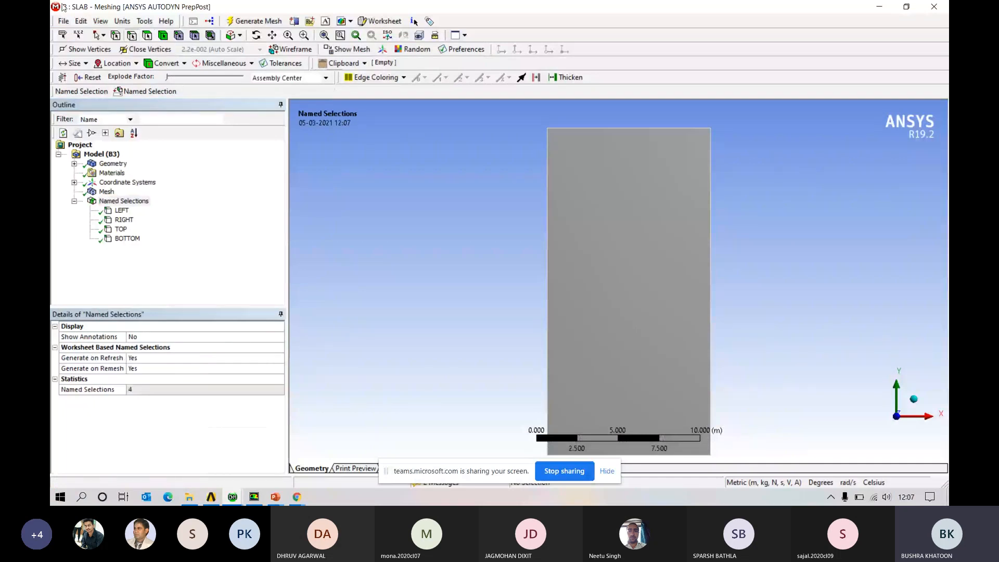
pyautogui.click(626, 133)
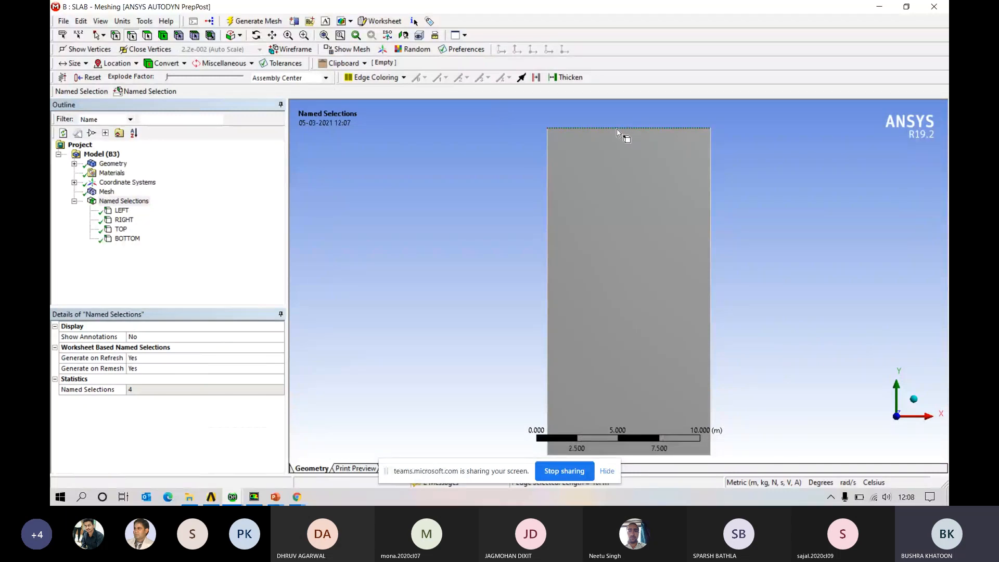
pyautogui.rightClick(617, 130)
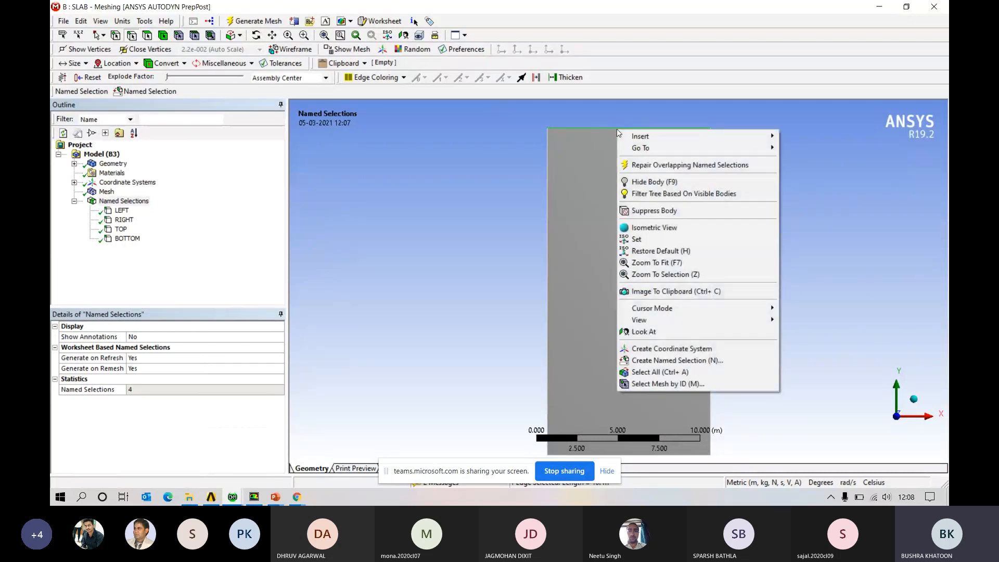
pyautogui.click(690, 361)
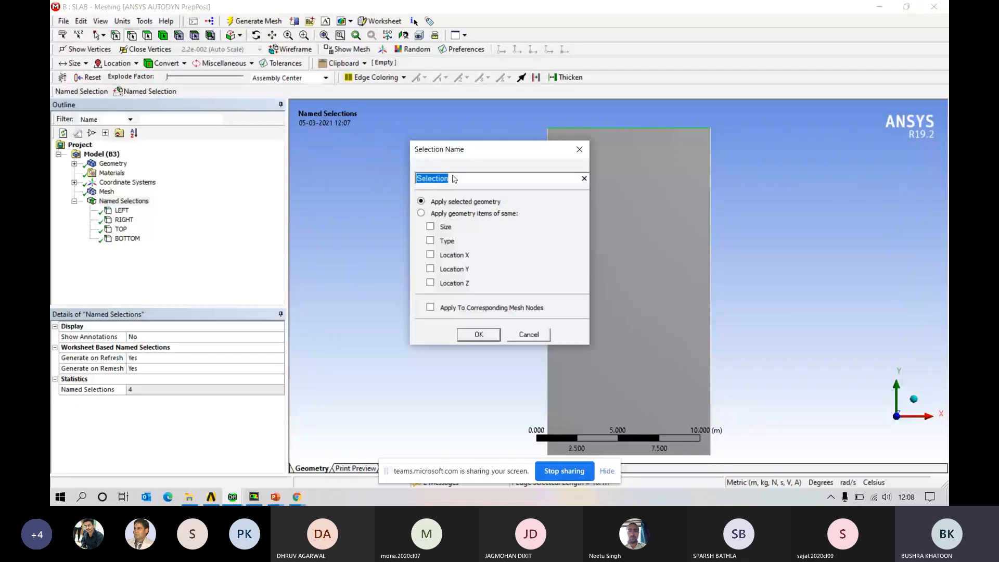
pyautogui.press('BackSpace')
pyautogui.write('TOP')
pyautogui.click(528, 339)
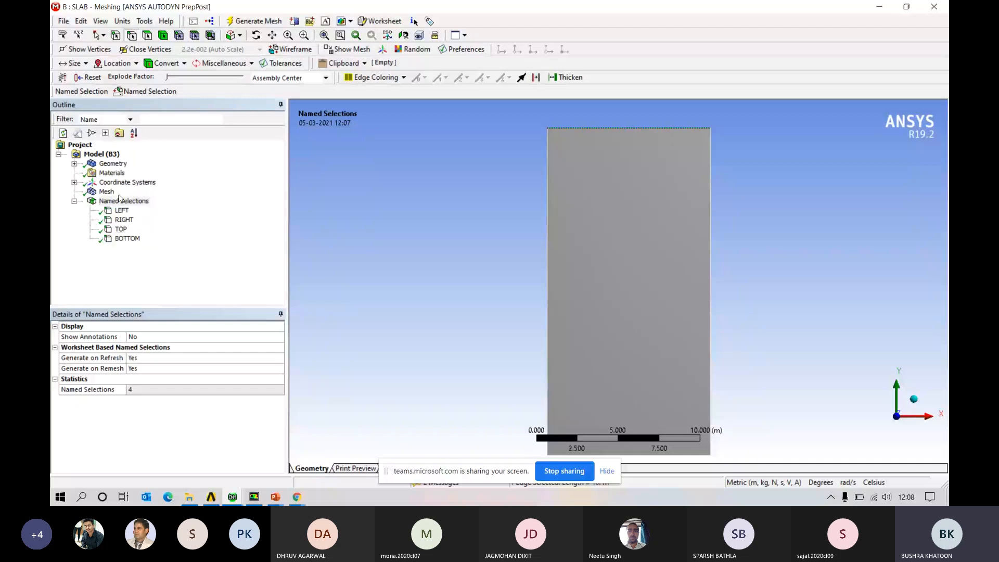
# Return to the presentation and present the slides from 42 onward on the Wall, Inlet and Outlet named selections.
pyautogui.click(877, 2)
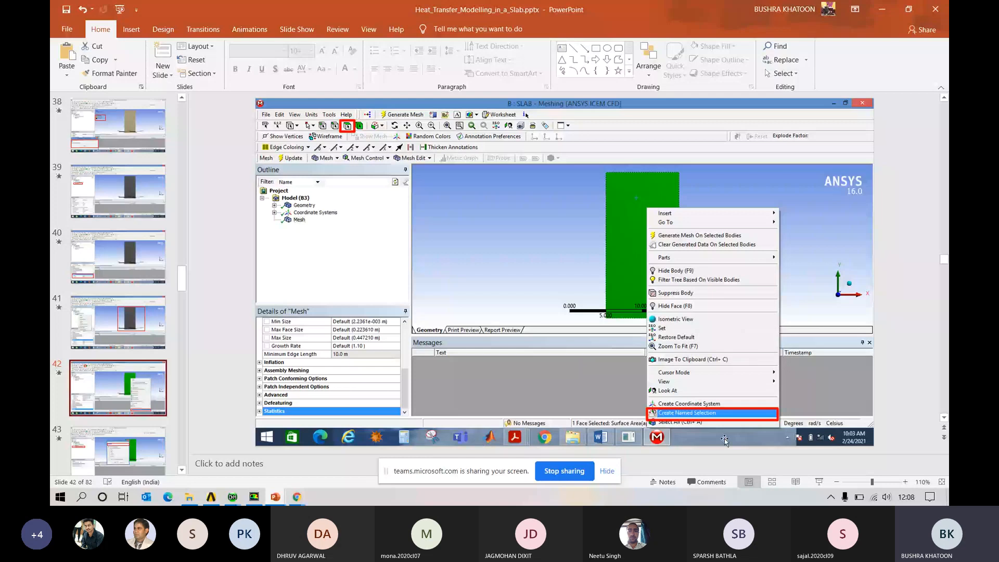
pyautogui.click(818, 483)
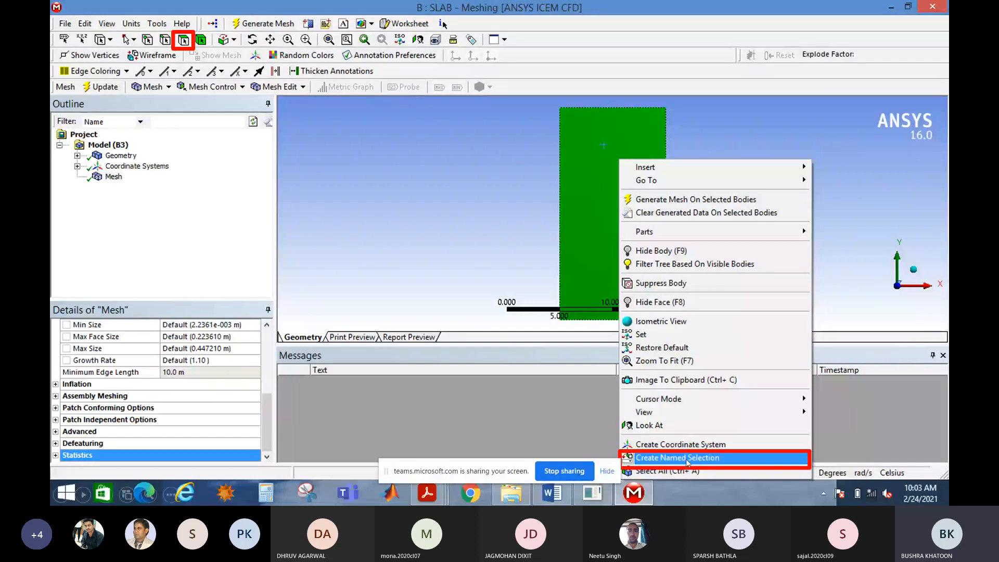
pyautogui.click(686, 460)
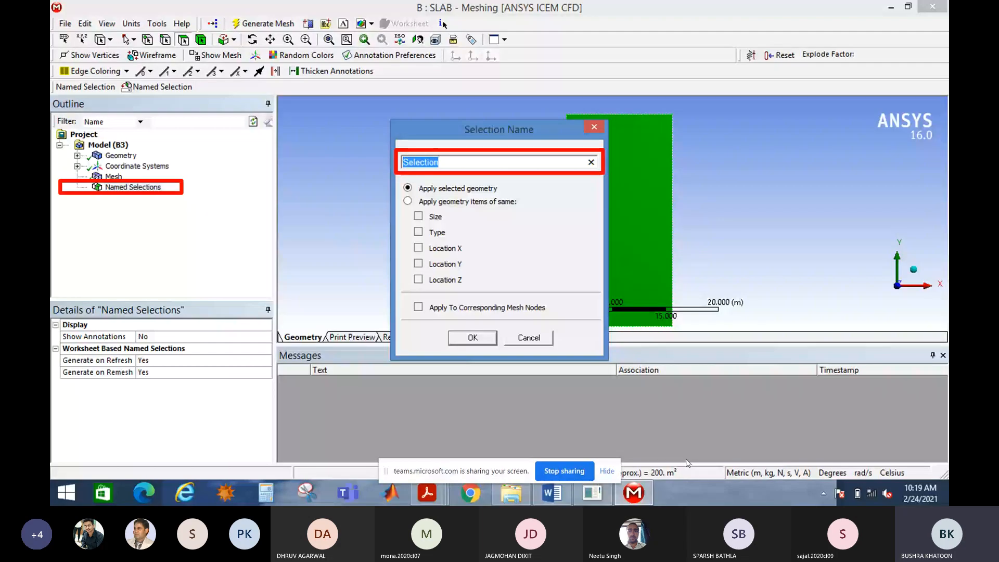
pyautogui.click(686, 461)
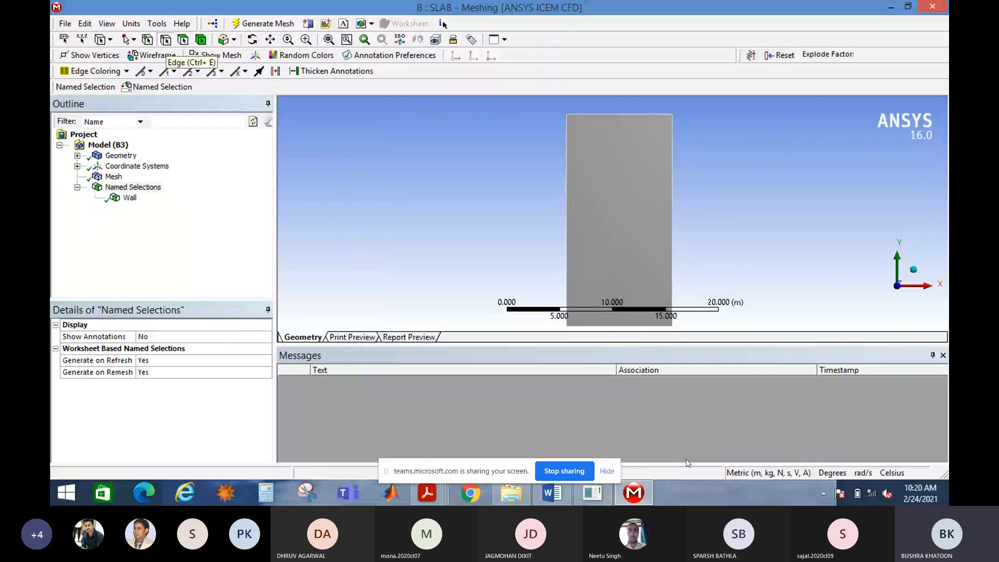
pyautogui.click(613, 228)
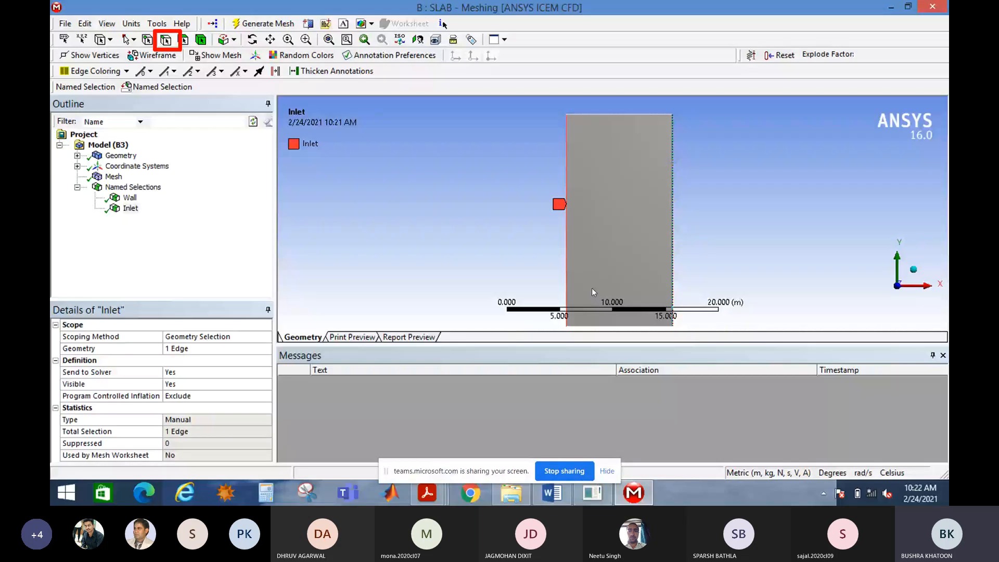
pyautogui.click(564, 187)
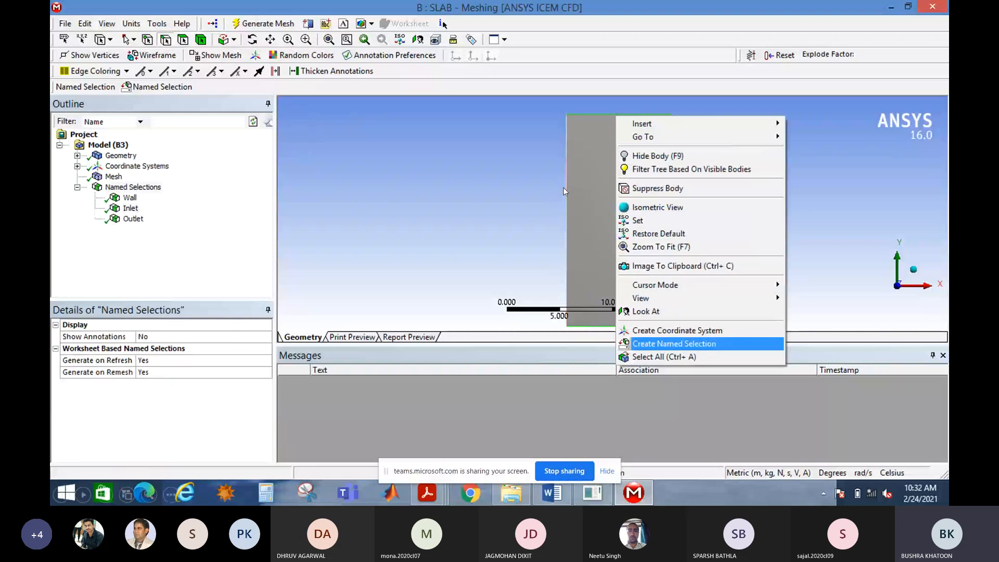
# Present the following slides up to 55, covering the Fluent mesh check and the Energy Equation, and end the show.
pyautogui.click(564, 188)
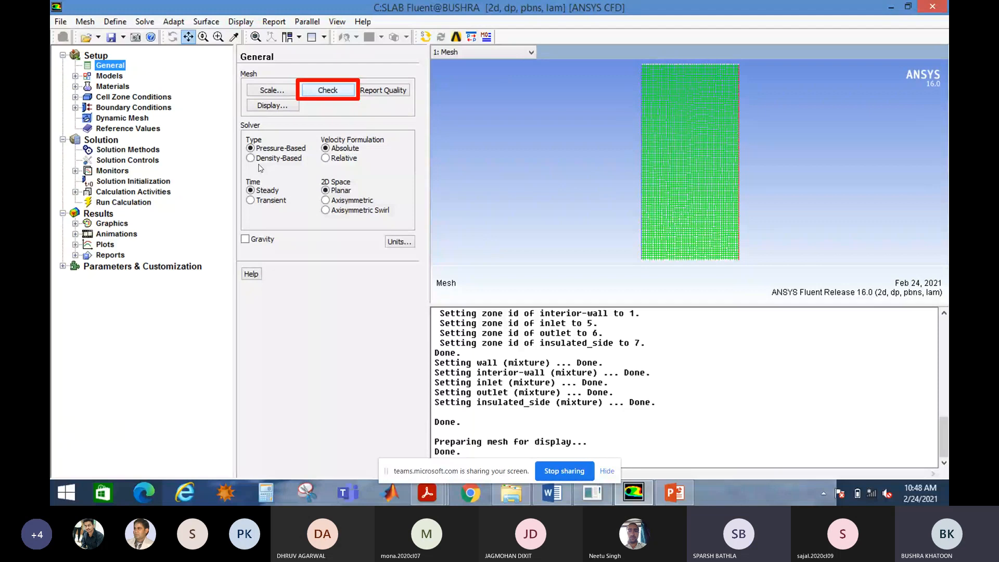
pyautogui.click(170, 266)
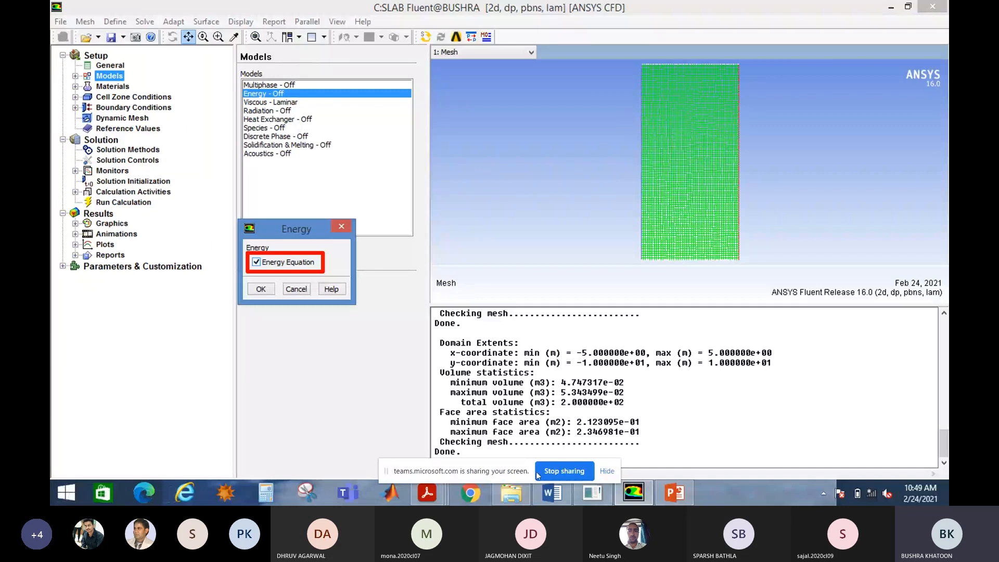
pyautogui.press('Escape')
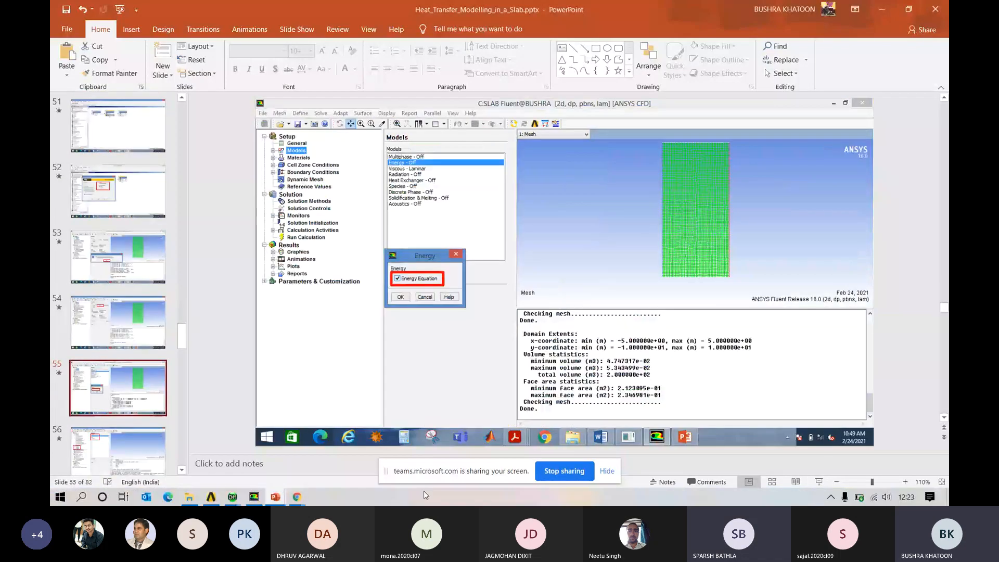
# Switch to the Fluent window and display the list of available physics models for the slab setup.
pyautogui.moveTo(254, 499)
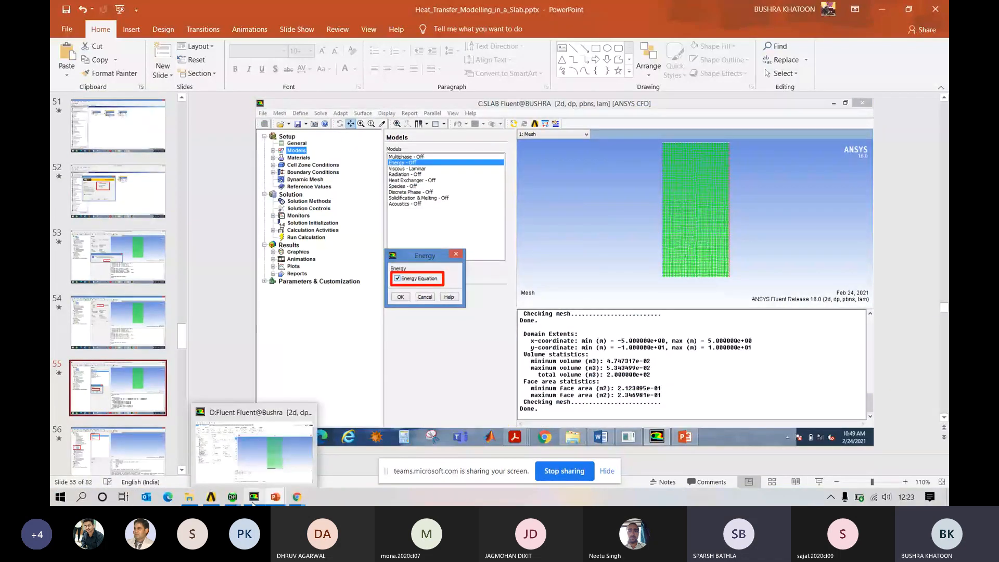
pyautogui.click(255, 449)
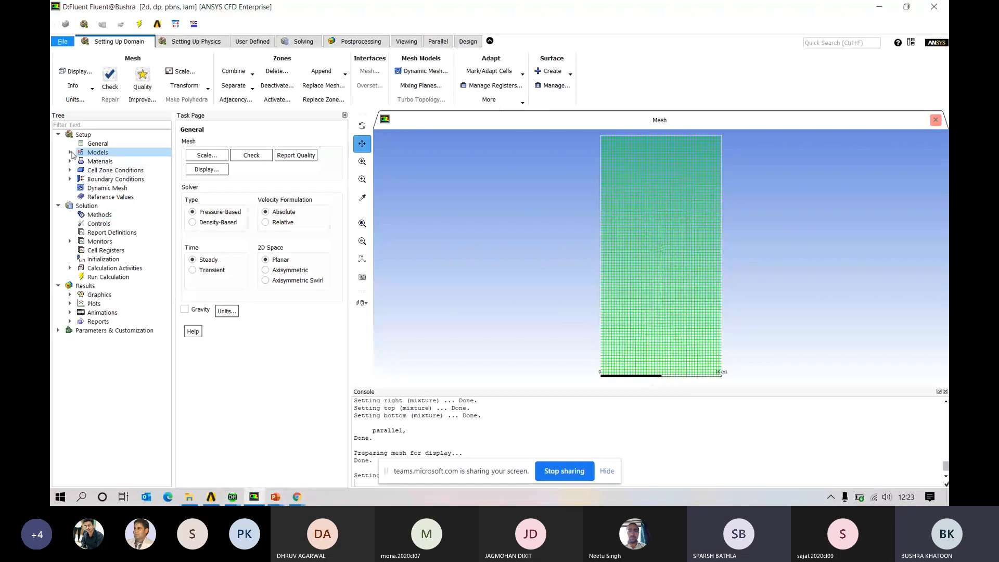
pyautogui.click(70, 152)
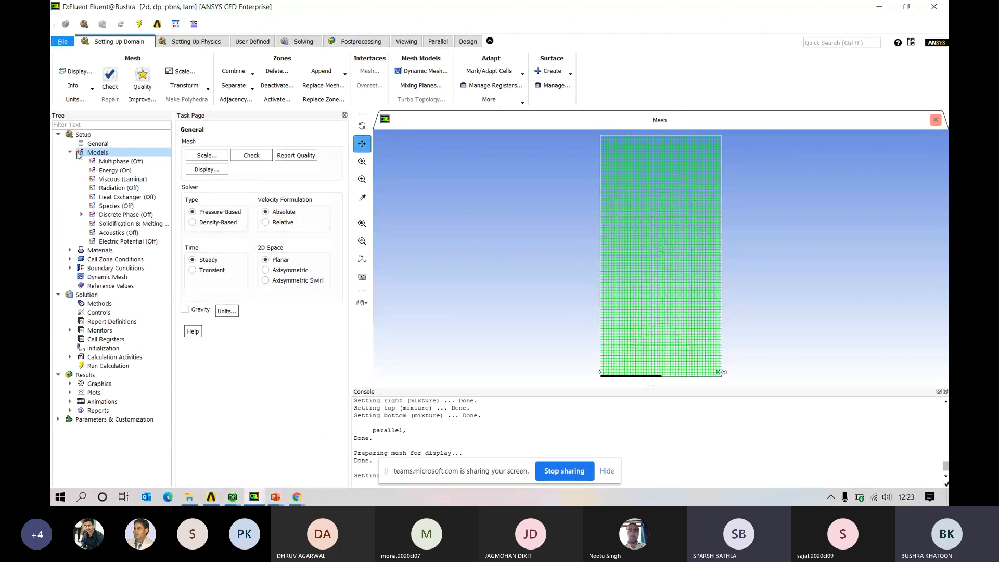
pyautogui.click(123, 163)
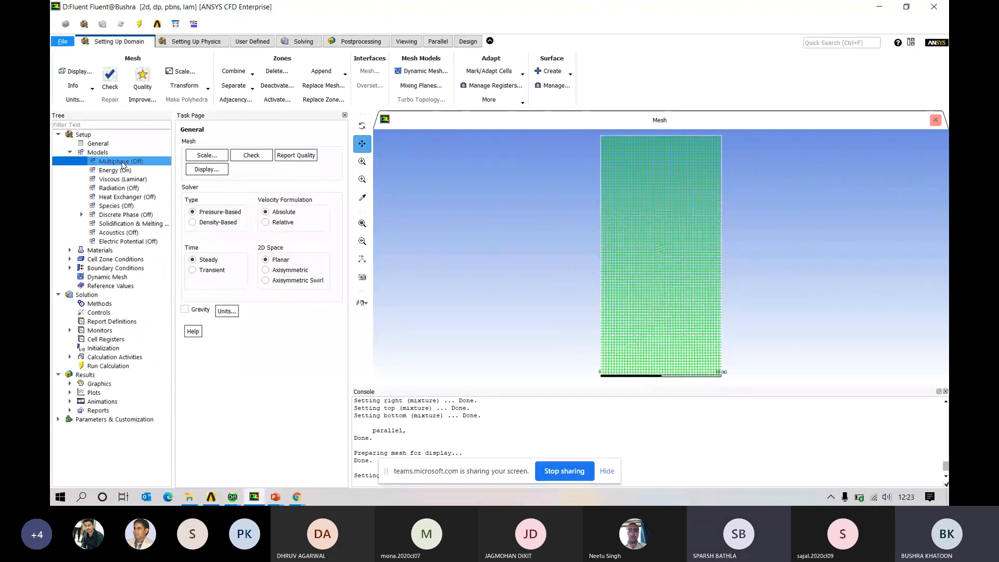
pyautogui.click(101, 154)
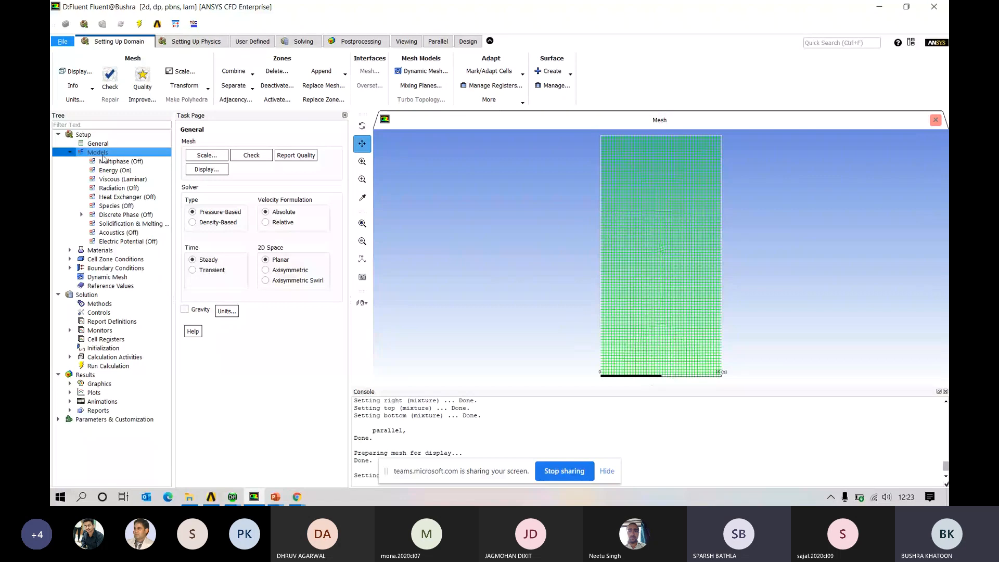
pyautogui.doubleClick(102, 155)
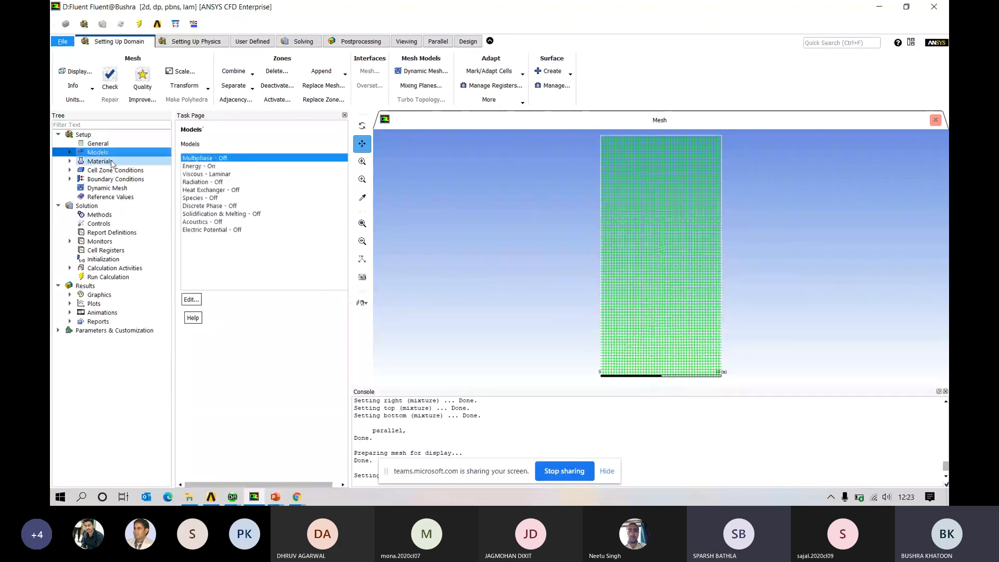
# Show the Volume of Fluid settings of the Multiphase model and close them without applying.
pyautogui.doubleClick(236, 158)
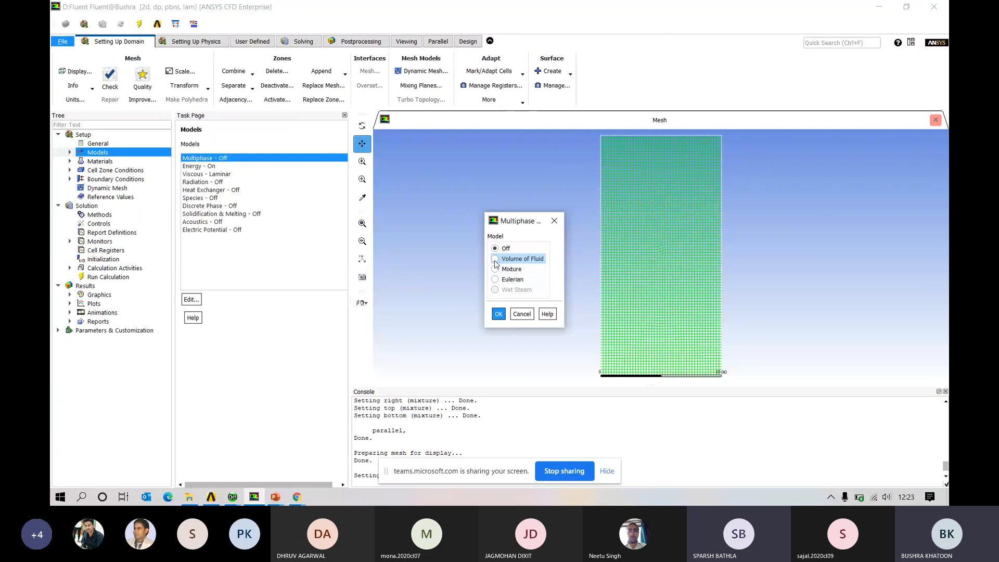
pyautogui.click(495, 263)
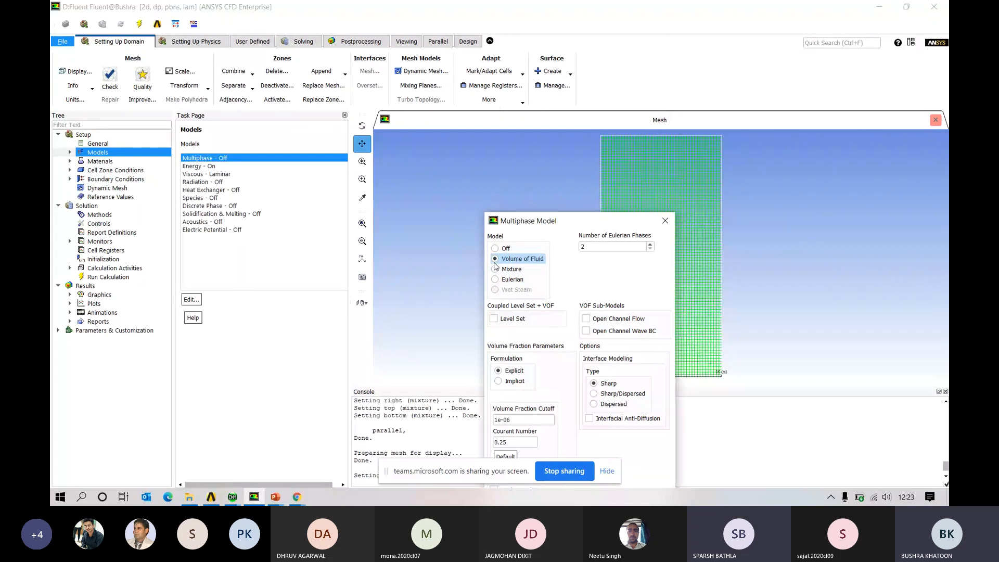
pyautogui.moveTo(536, 226); pyautogui.dragTo(458, 144)
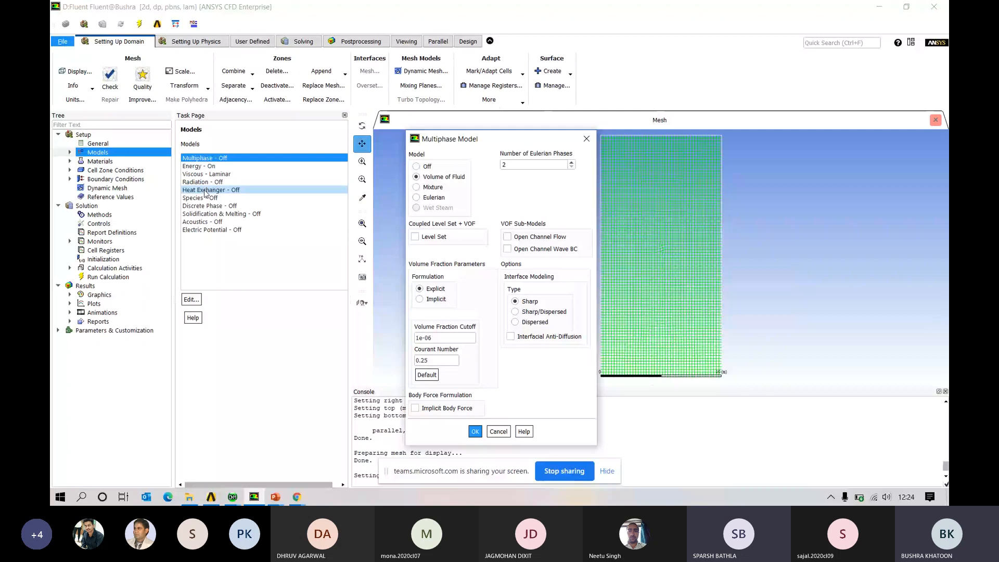
pyautogui.click(586, 140)
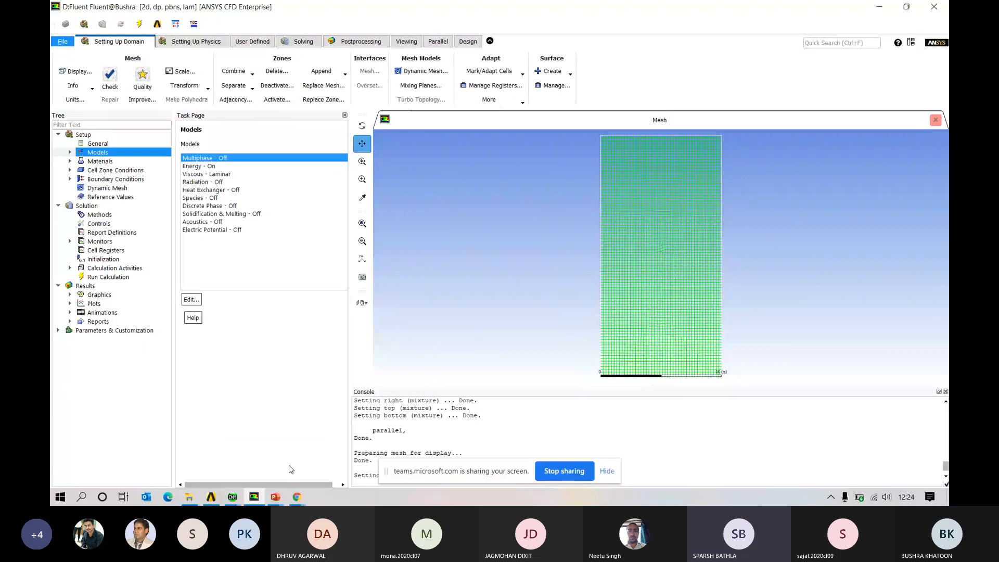
# Show the available Viscous Model options and choose Inviscid without applying it.
pyautogui.click(204, 175)
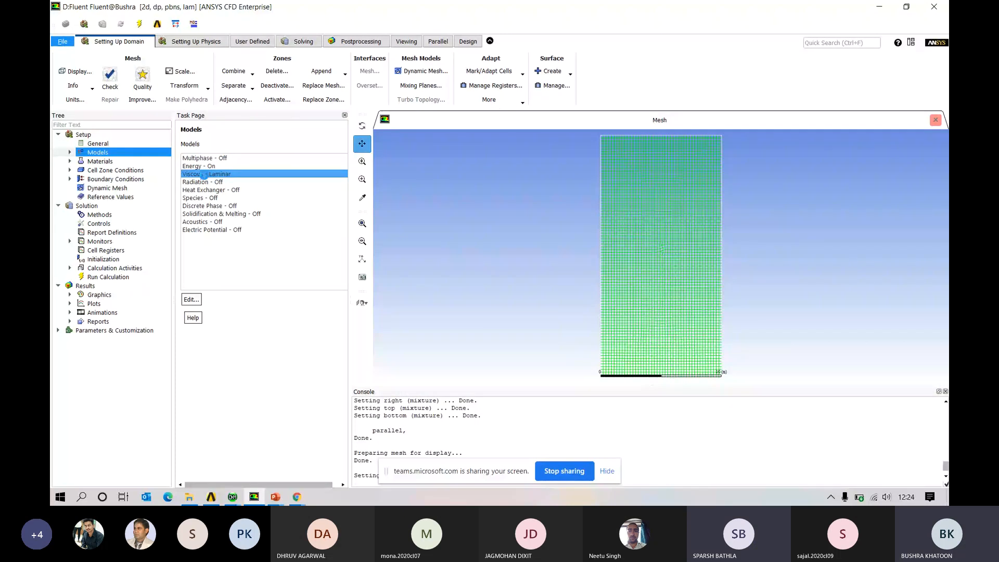
pyautogui.doubleClick(204, 175)
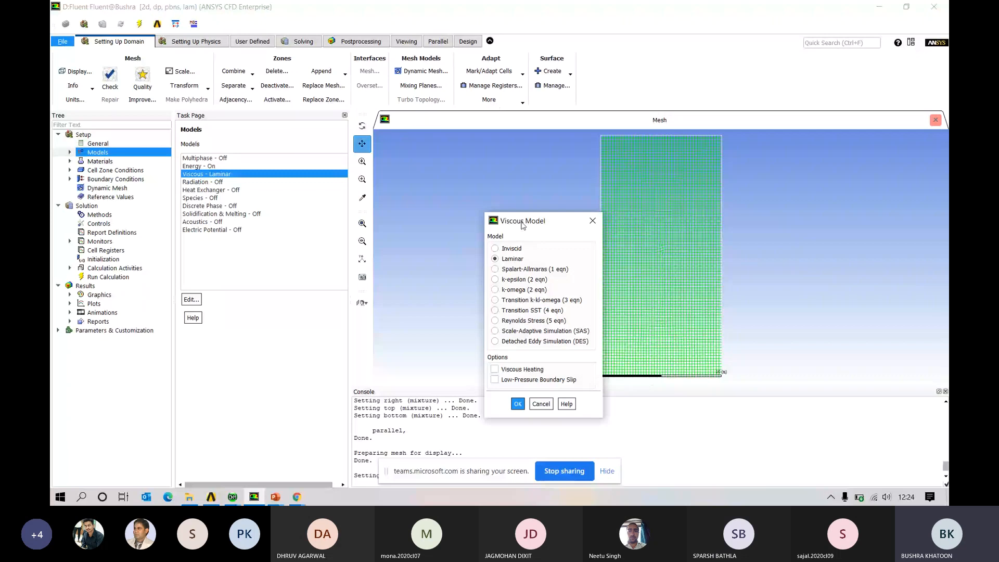
pyautogui.moveTo(522, 224); pyautogui.dragTo(288, 132)
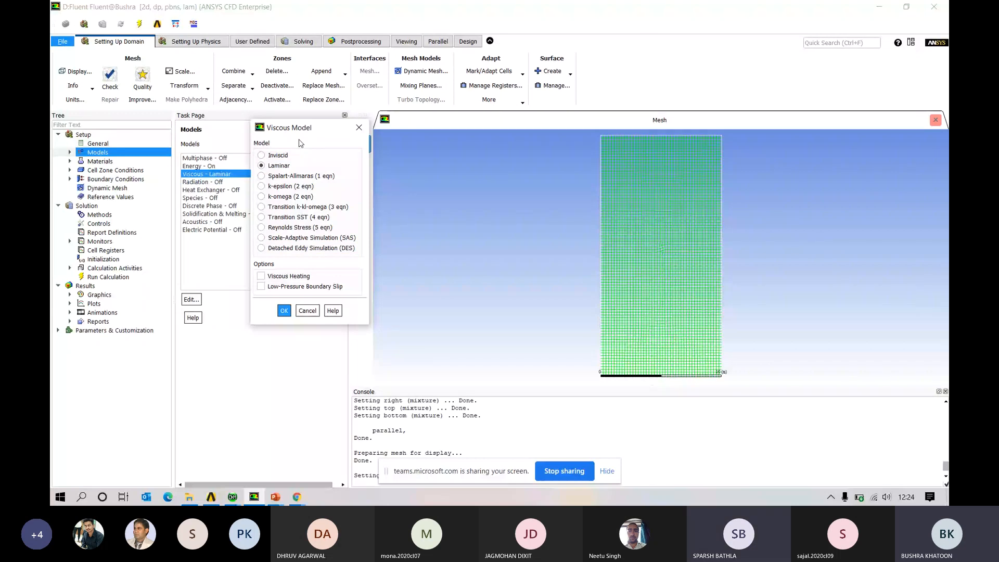
pyautogui.click(263, 156)
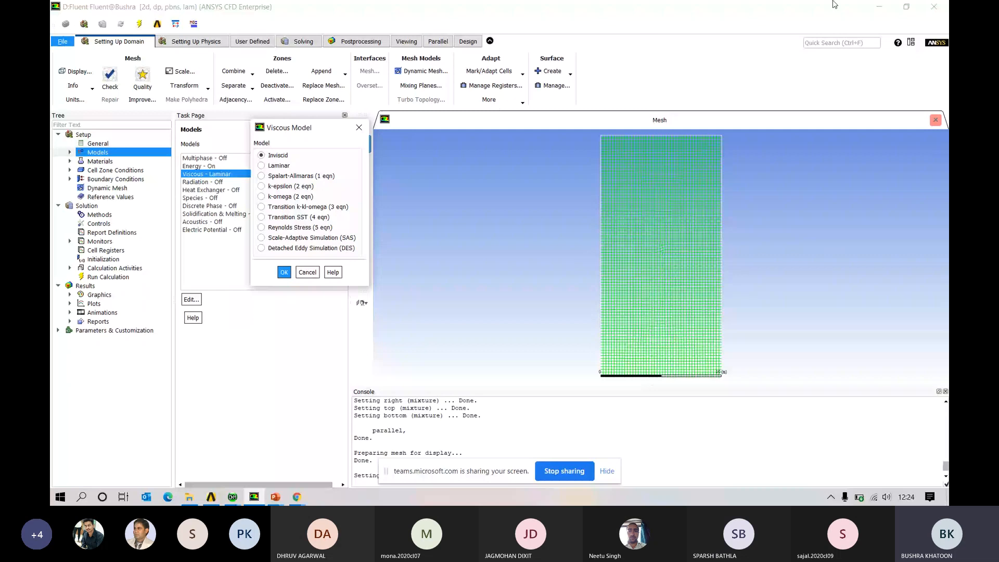
# Return to the Heat_Transfer_Modelling_in_a_Slab presentation, present slides 55 and 56 on the Energy Equation and Materials, and end the show.
pyautogui.hotkey('alt', 'Tab')
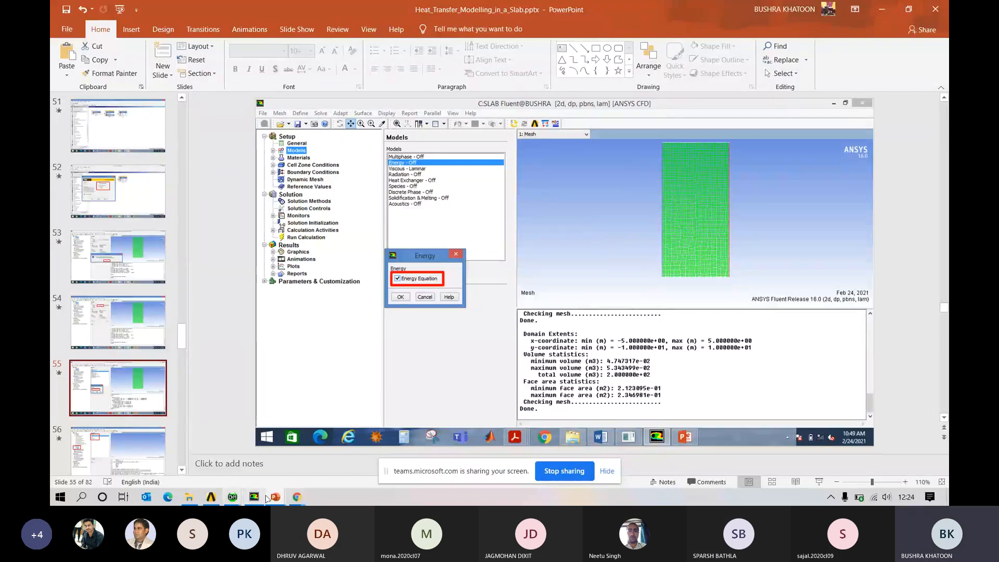
pyautogui.moveTo(268, 497)
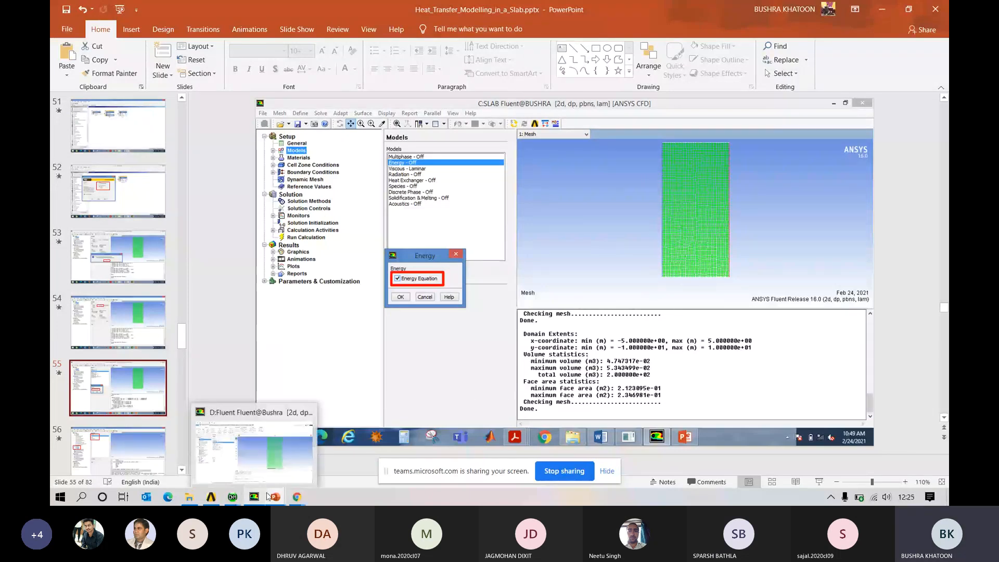
pyautogui.click(818, 484)
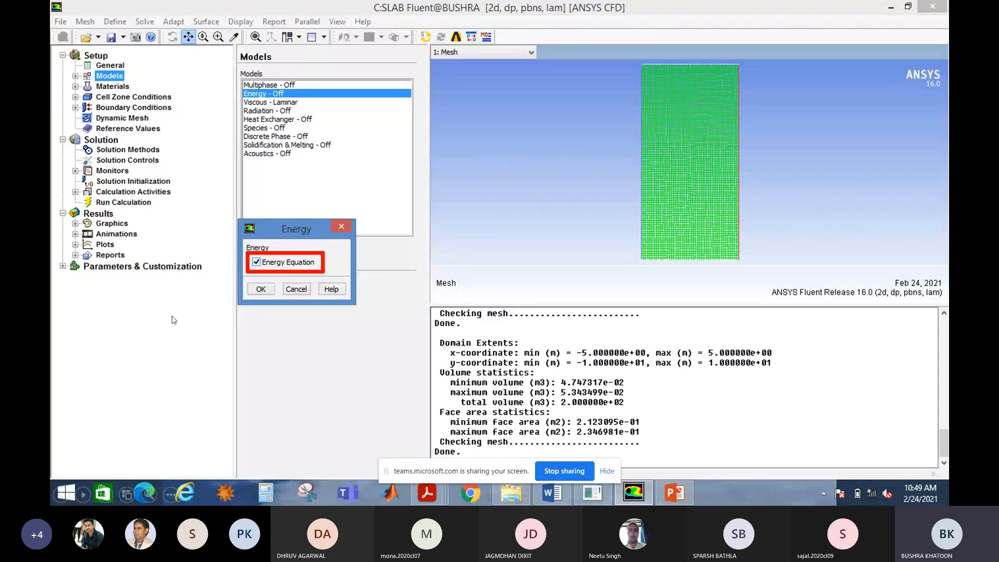
pyautogui.click(266, 261)
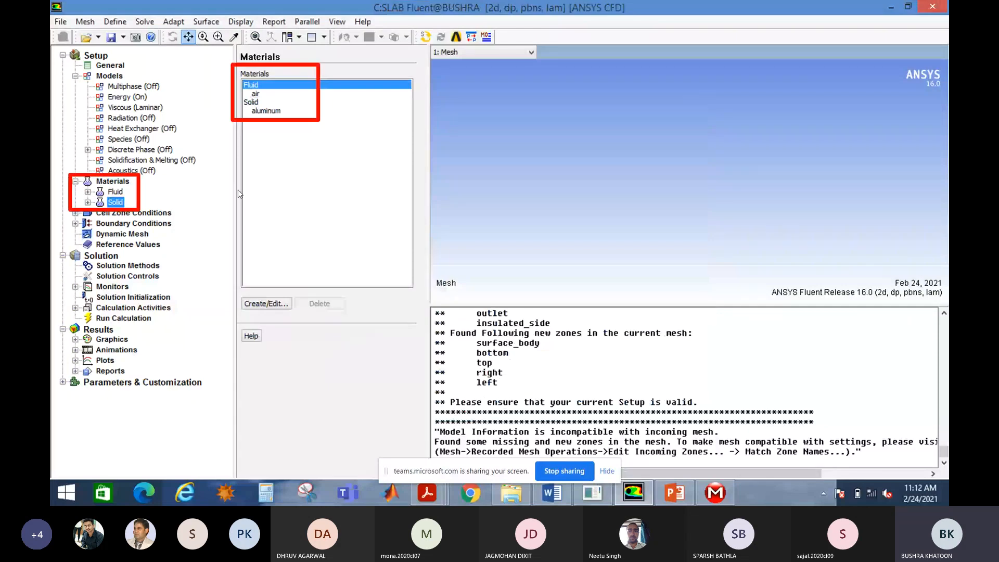
pyautogui.press('Escape')
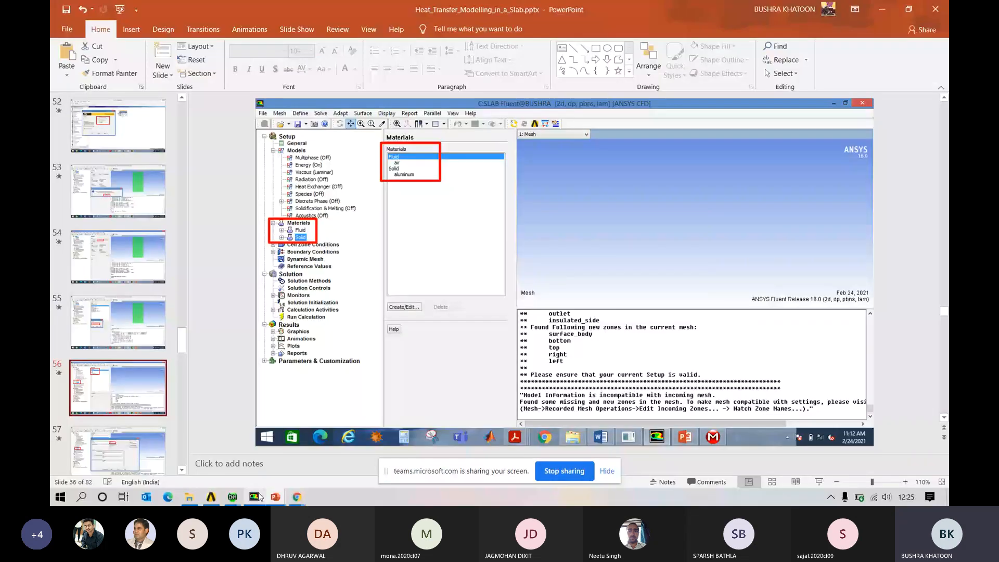
# Switch back to Fluent, cancel the pending viscous model settings, and list the defined materials with the solid group expanded.
pyautogui.click(255, 497)
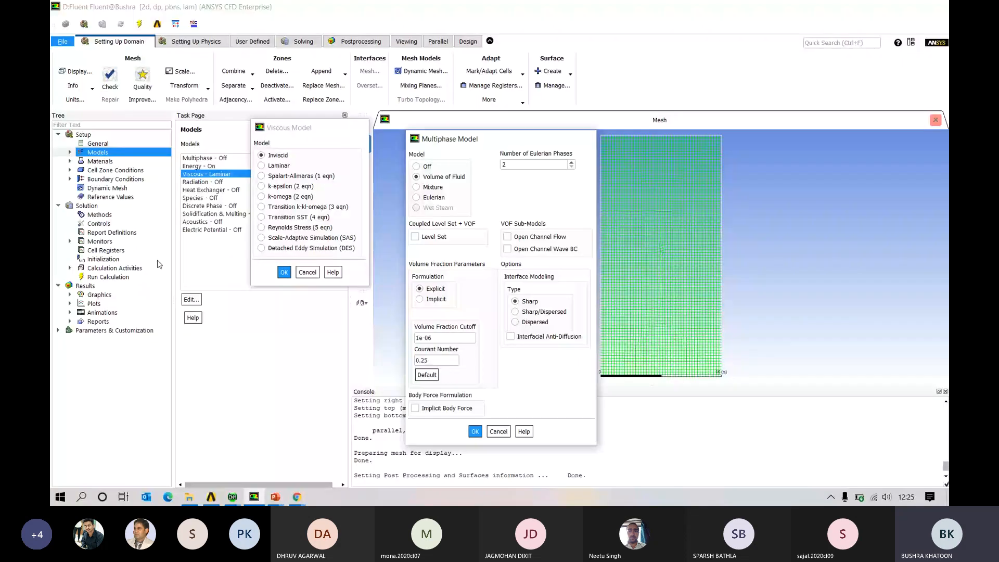
pyautogui.doubleClick(100, 161)
pyautogui.click(308, 272)
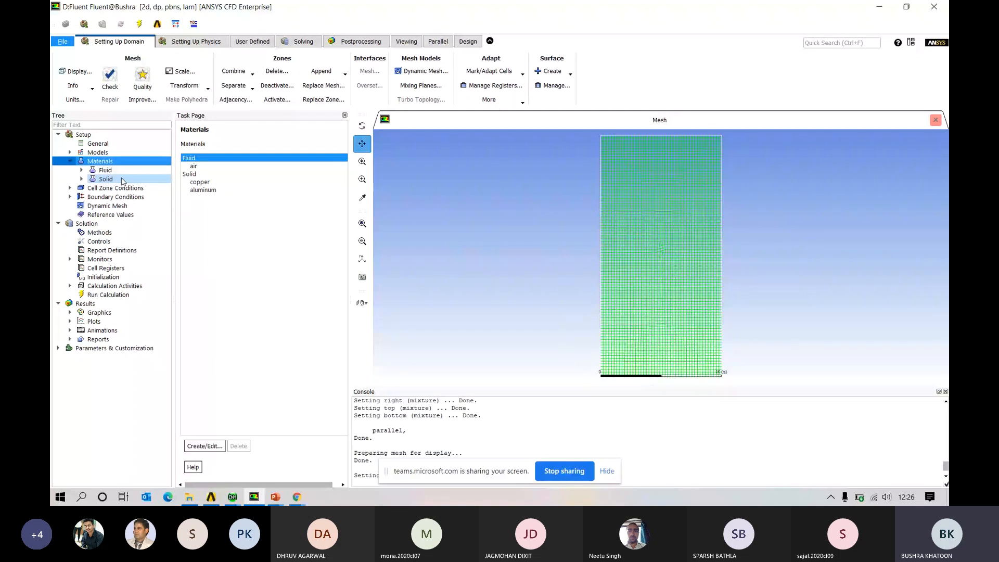
pyautogui.doubleClick(122, 180)
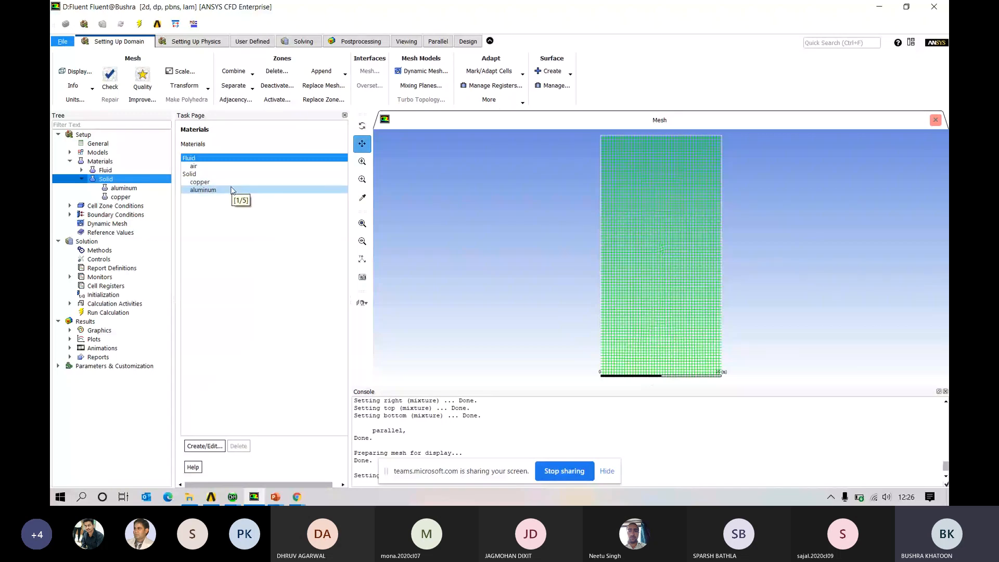
# Open the Create/Edit Materials dialog and set the material type to solid.
pyautogui.click(216, 449)
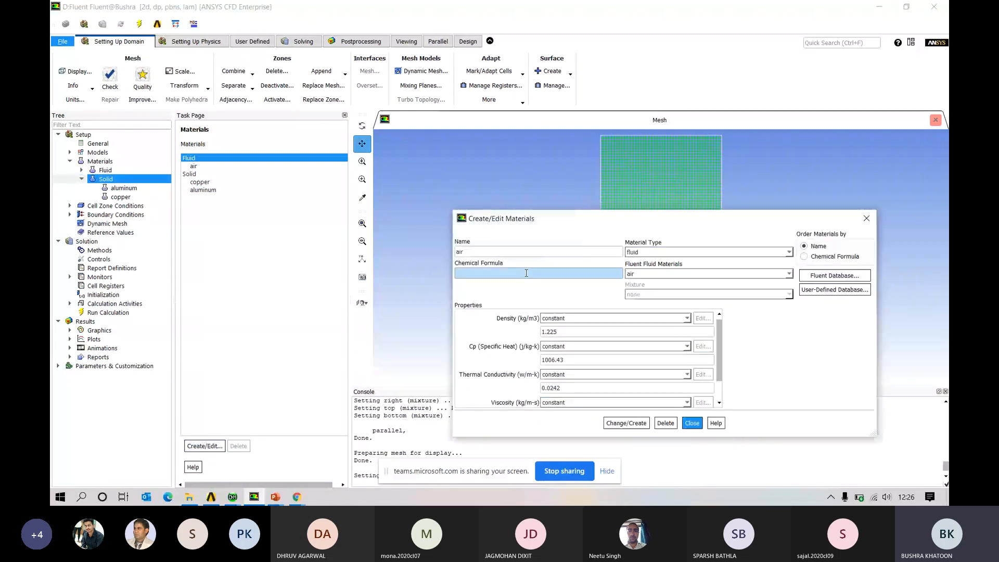
pyautogui.moveTo(711, 225); pyautogui.dragTo(565, 97)
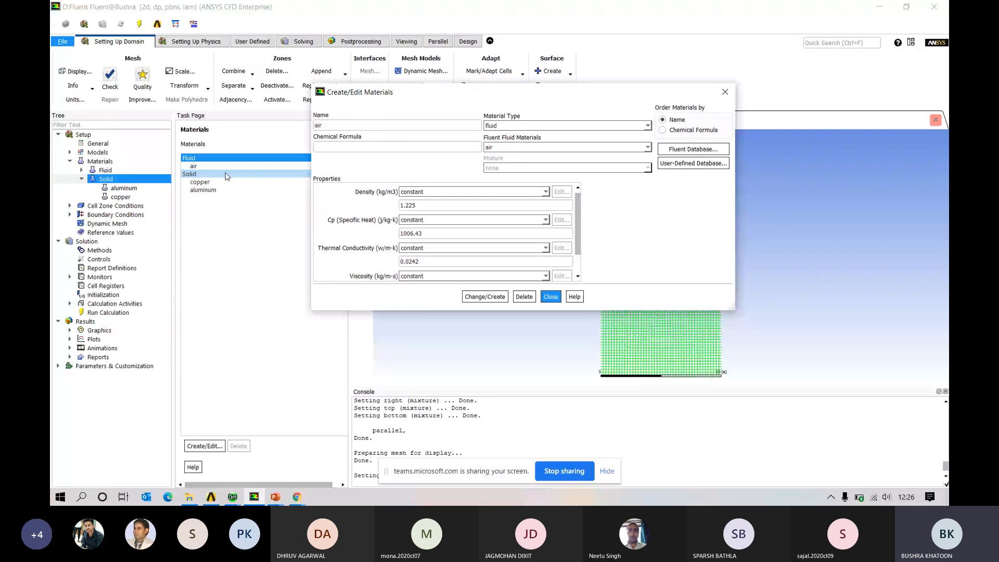
pyautogui.click(648, 126)
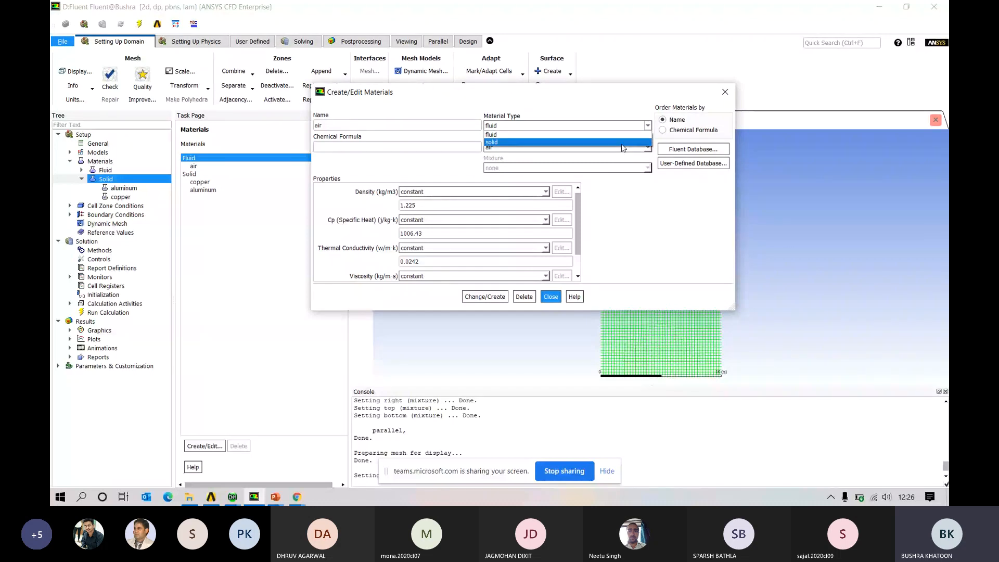
pyautogui.click(622, 143)
# Open the Fluent material database and set its material type to solid.
pyautogui.click(674, 151)
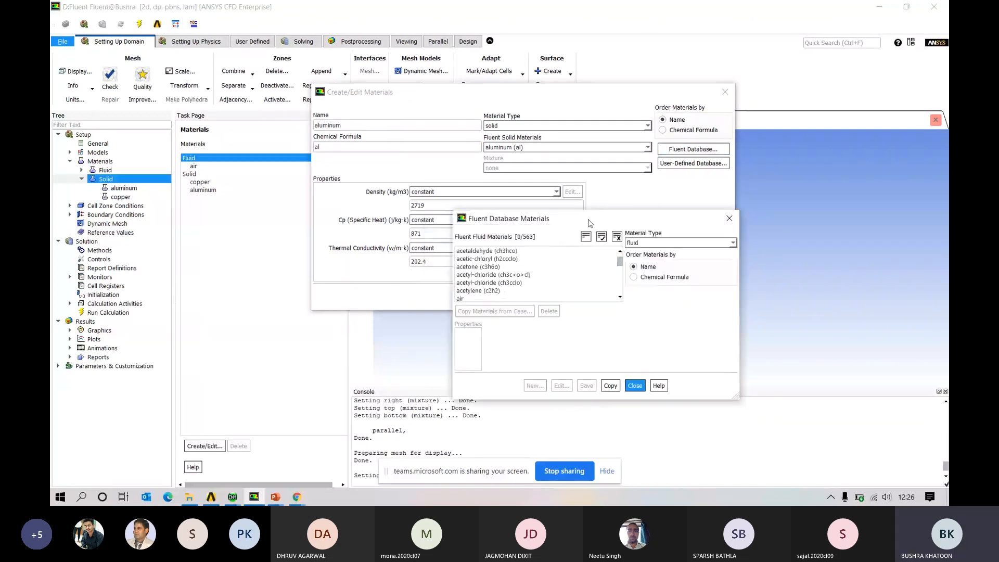
pyautogui.moveTo(584, 224); pyautogui.dragTo(488, 134)
pyautogui.click(637, 151)
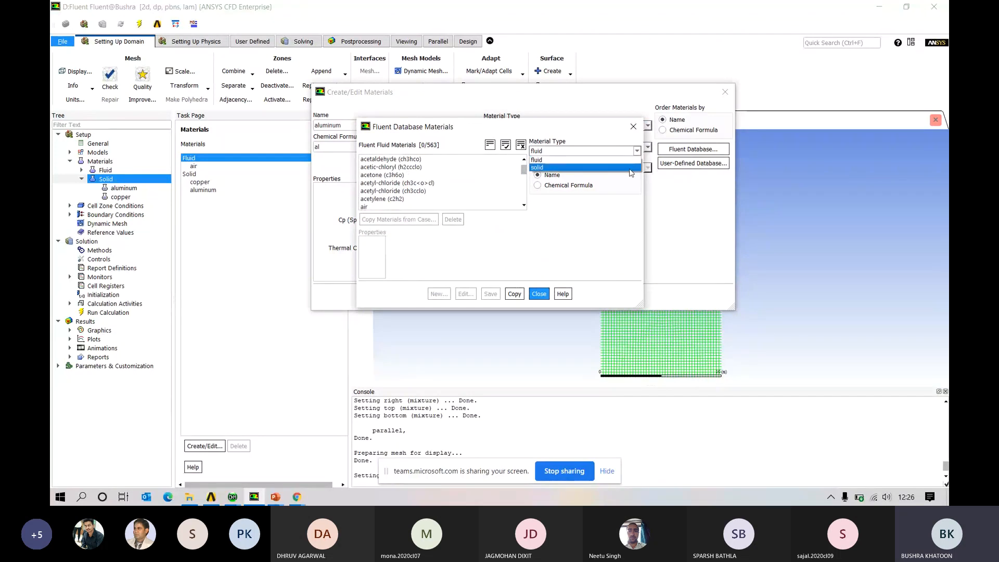
pyautogui.click(629, 168)
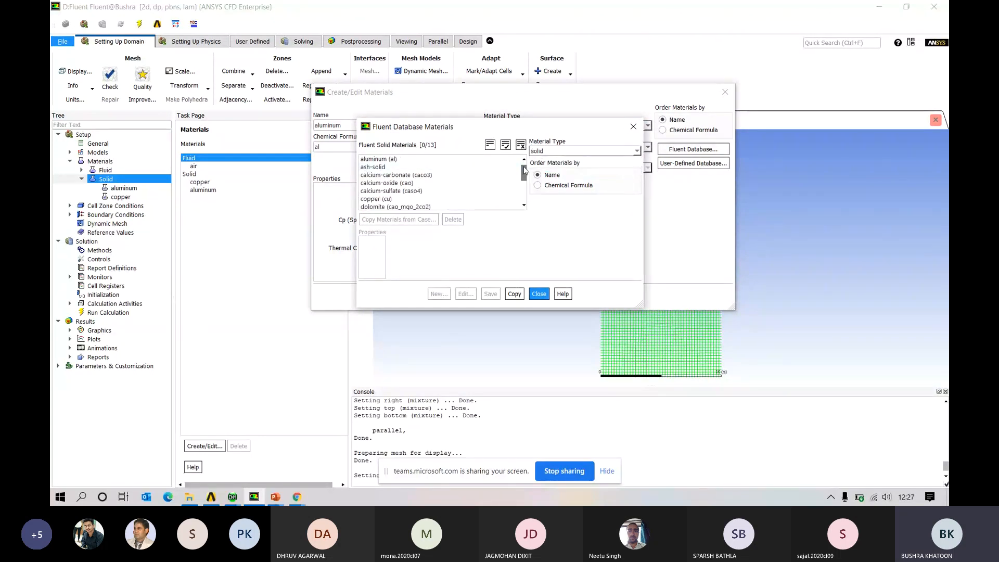
# Copy steel from the database into the solid materials, apply its properties, and close the material dialogs.
pyautogui.moveTo(524, 170)
pyautogui.mouseDown()
pyautogui.moveTo(526, 192)
pyautogui.moveTo(527, 167)
pyautogui.mouseUp()
pyautogui.moveTo(497, 132); pyautogui.dragTo(451, 111)
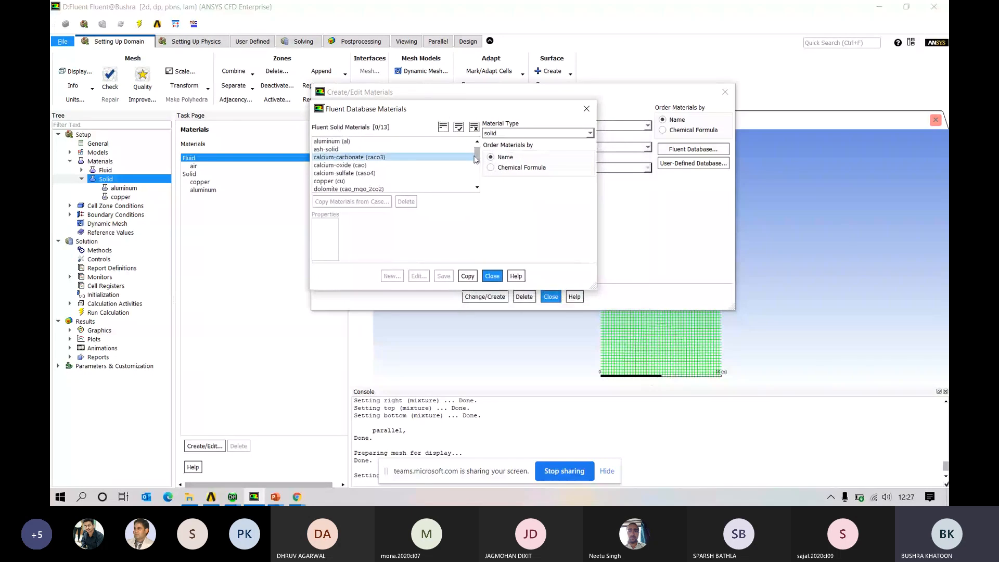
pyautogui.moveTo(479, 160); pyautogui.dragTo(478, 179)
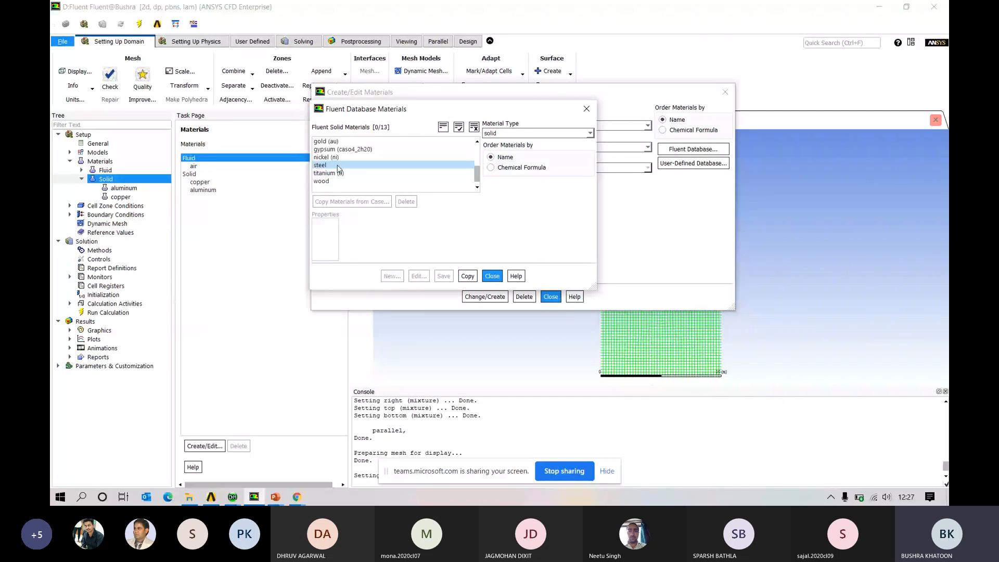
pyautogui.click(339, 165)
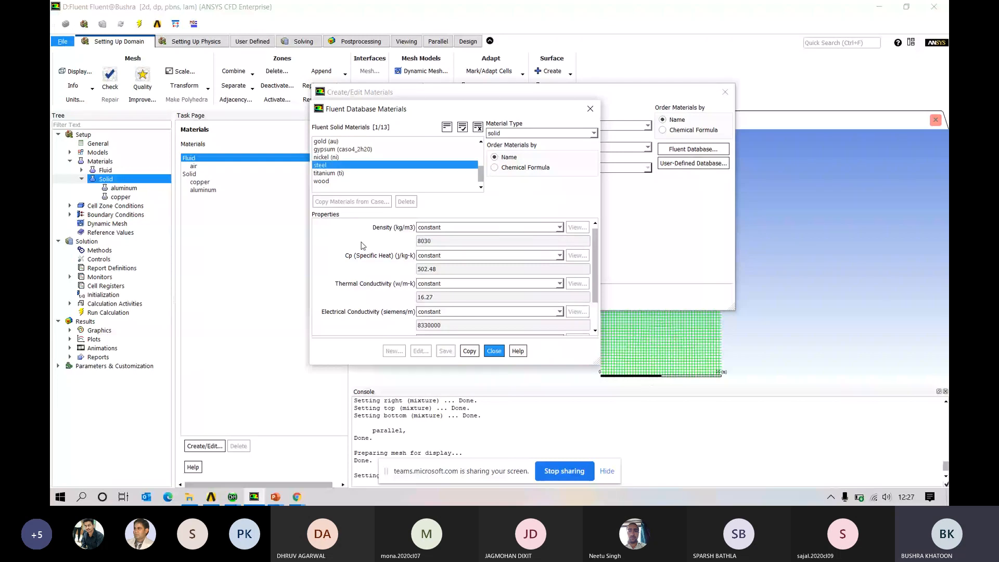
pyautogui.click(469, 352)
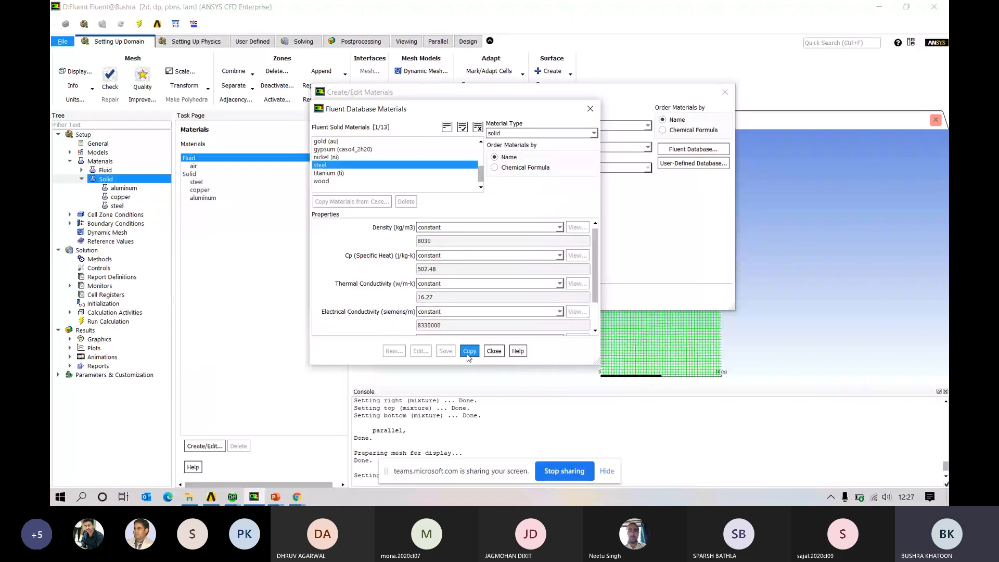
pyautogui.click(490, 352)
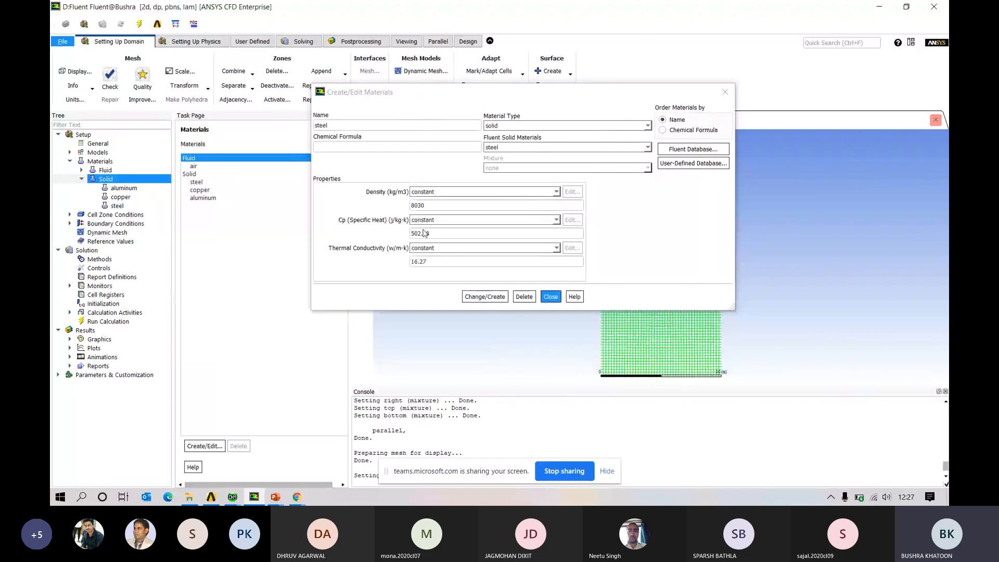
pyautogui.click(479, 296)
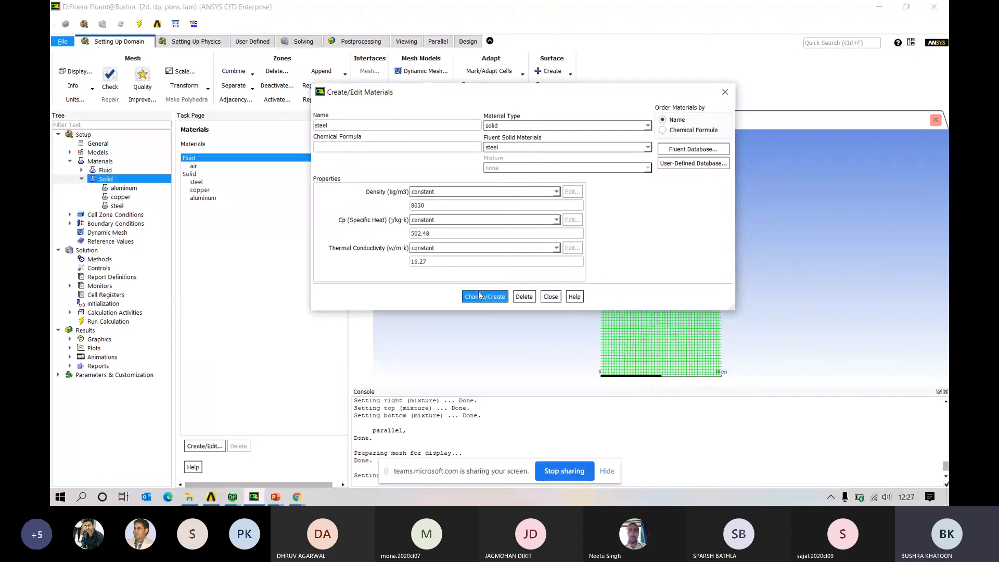
pyautogui.click(551, 296)
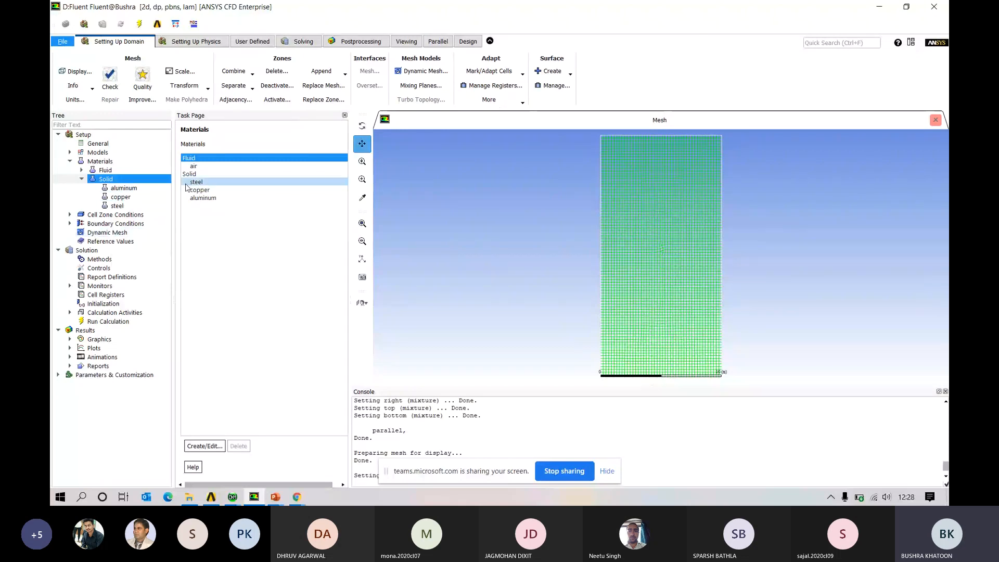
# Select steel and copper in turn in the solid materials list, and switch to the Heat_Transfer_Modelling_in_a_Slab presentation in PowerPoint.
pyautogui.click(207, 183)
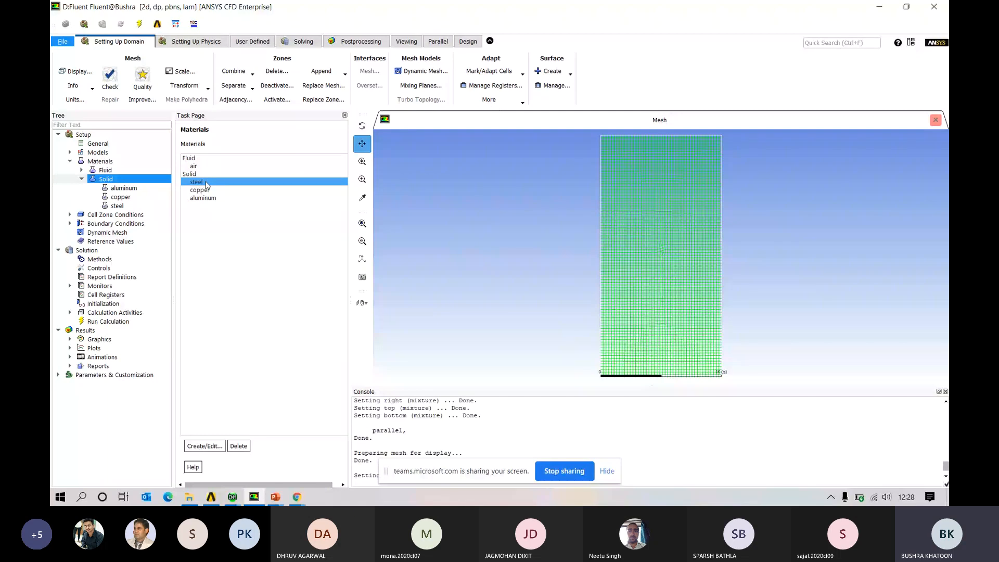
pyautogui.click(203, 190)
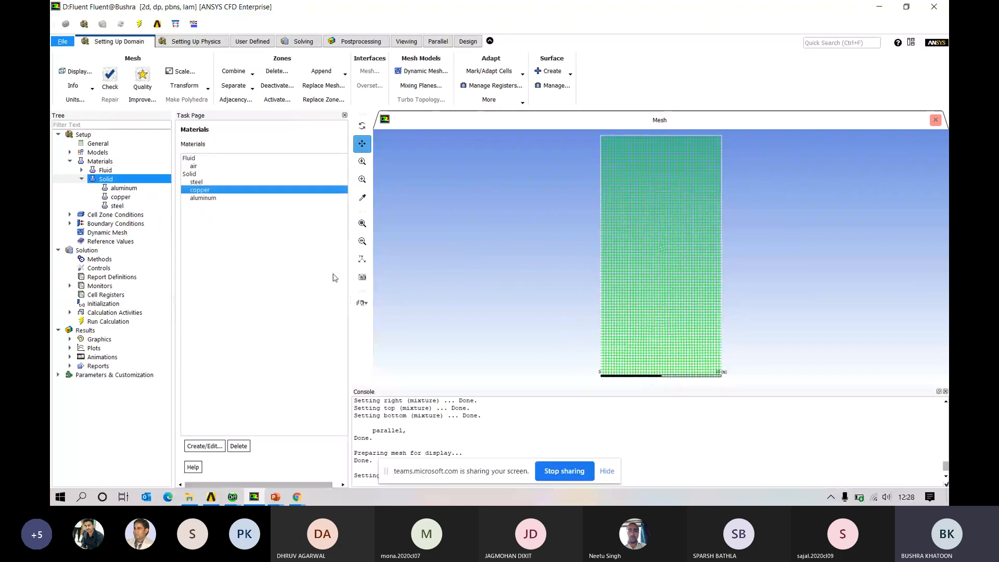
pyautogui.moveTo(271, 499)
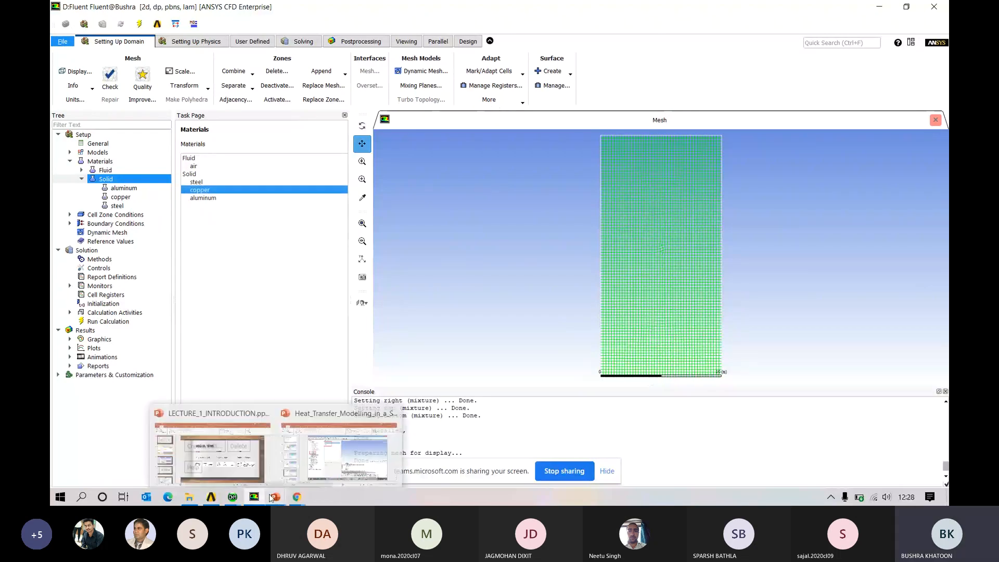
pyautogui.click(323, 448)
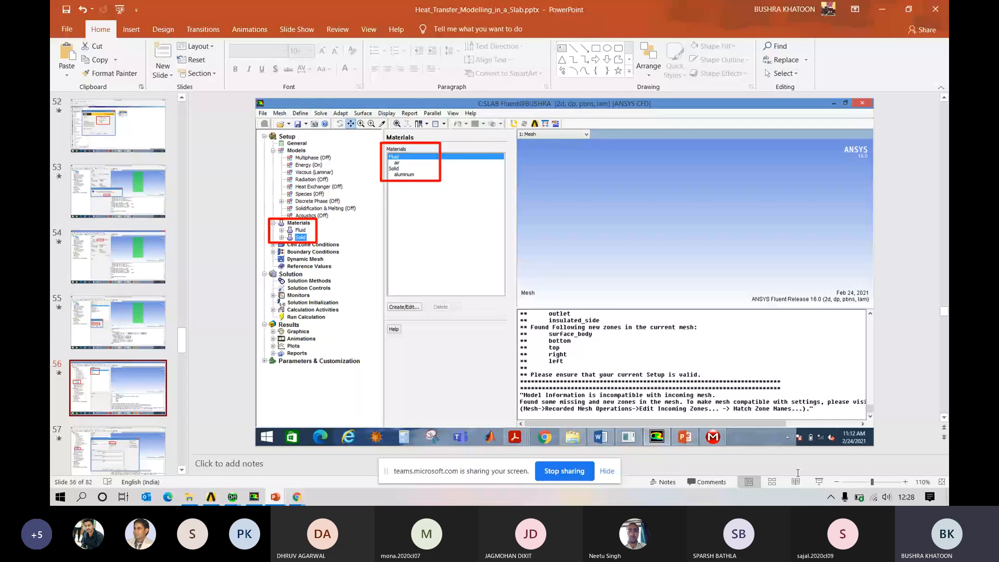
# Start the slide show at the materials slide and advance through the material database slides to the copper material settings.
pyautogui.click(819, 482)
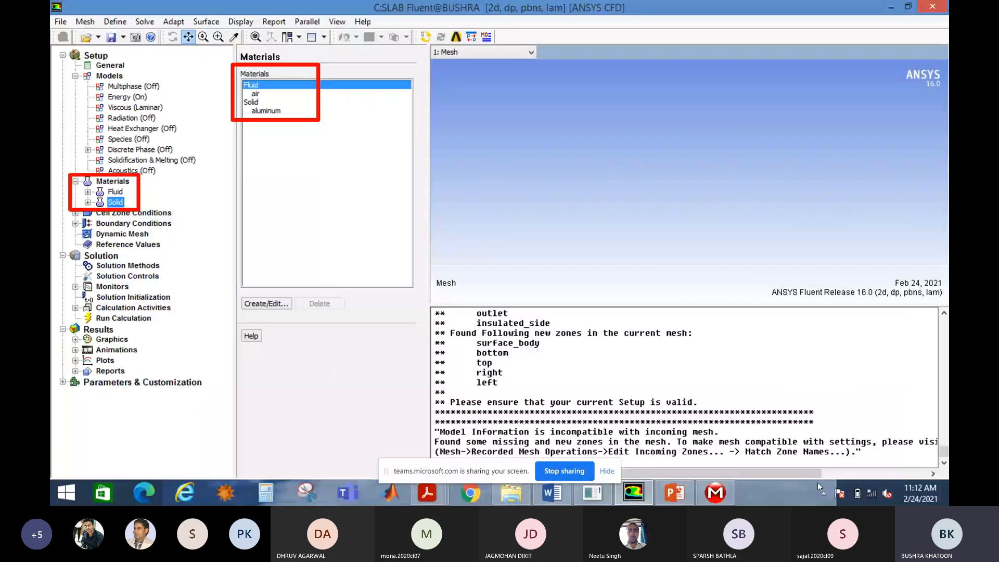
pyautogui.click(819, 484)
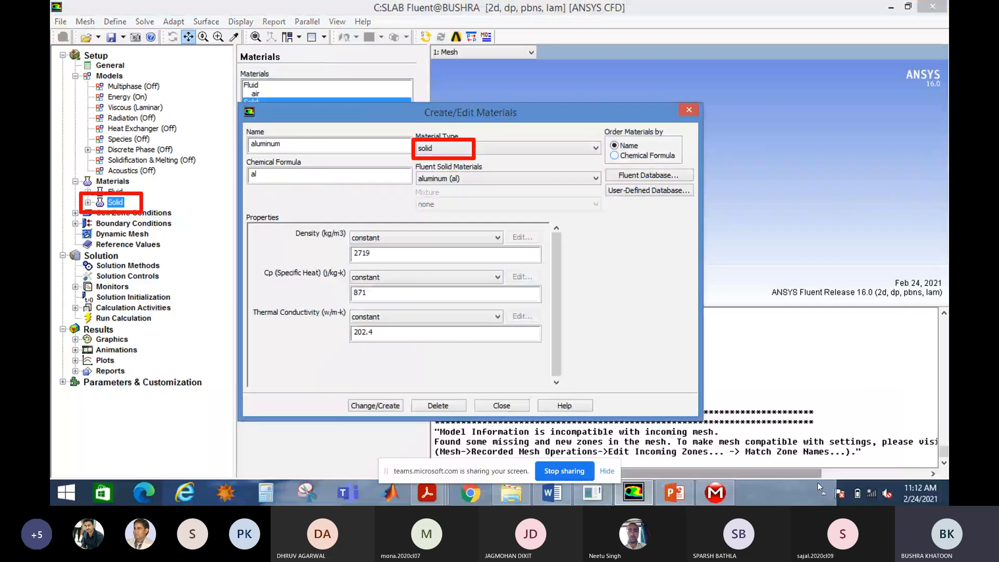
pyautogui.click(817, 483)
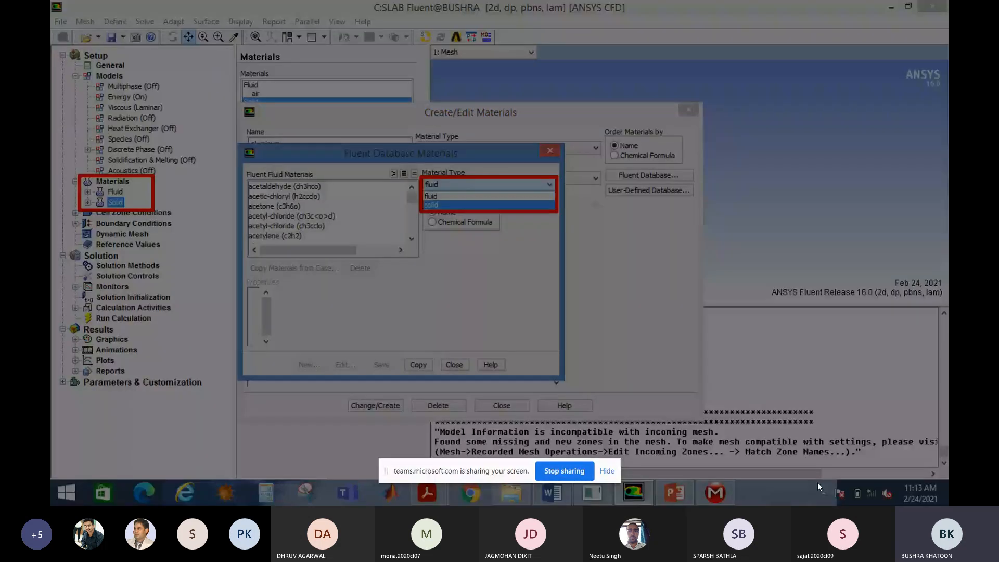
pyautogui.click(818, 483)
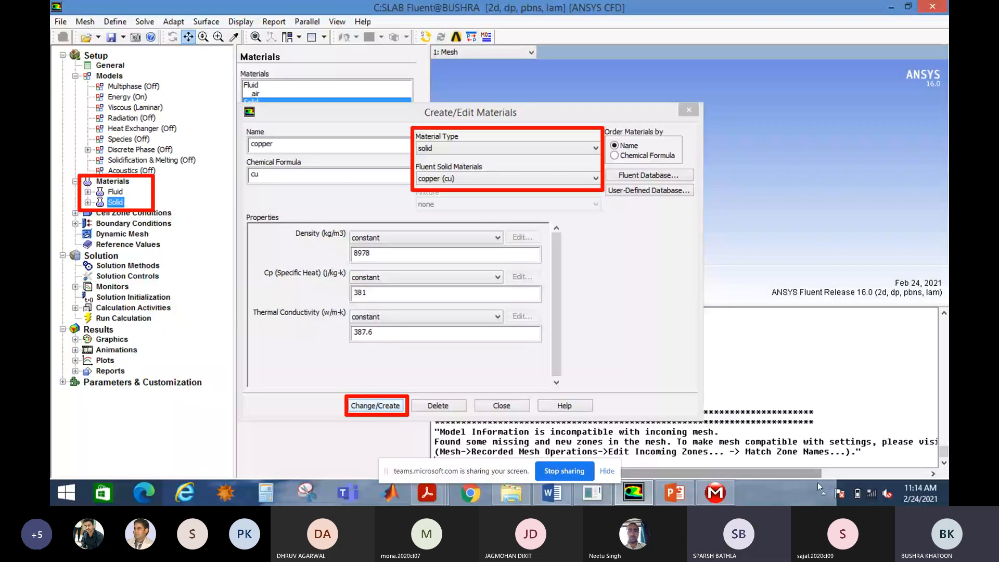
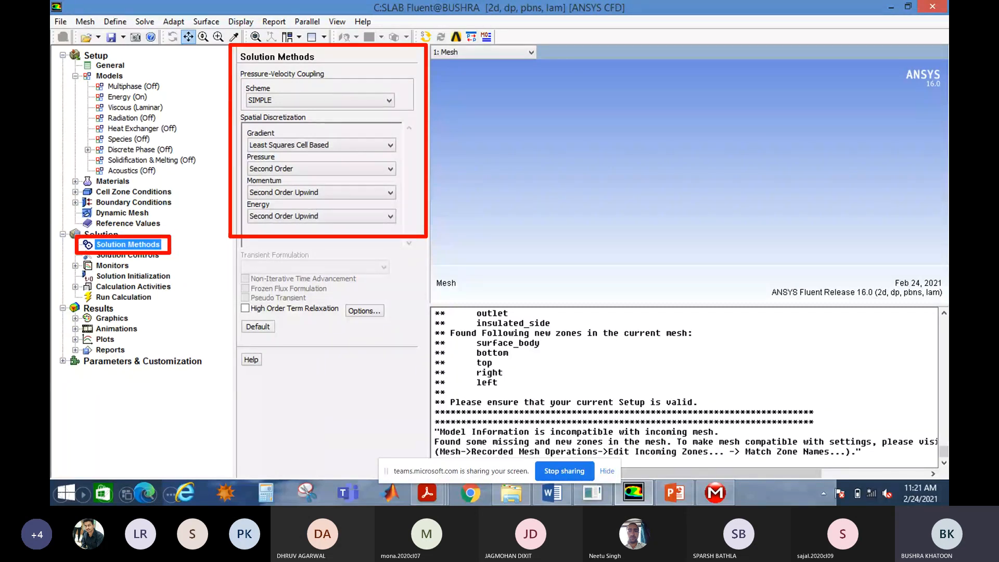
# End the slide show, switch to Fluent, and examine the pressure-velocity coupling schemes in the Solution Methods settings.
pyautogui.press('Escape')
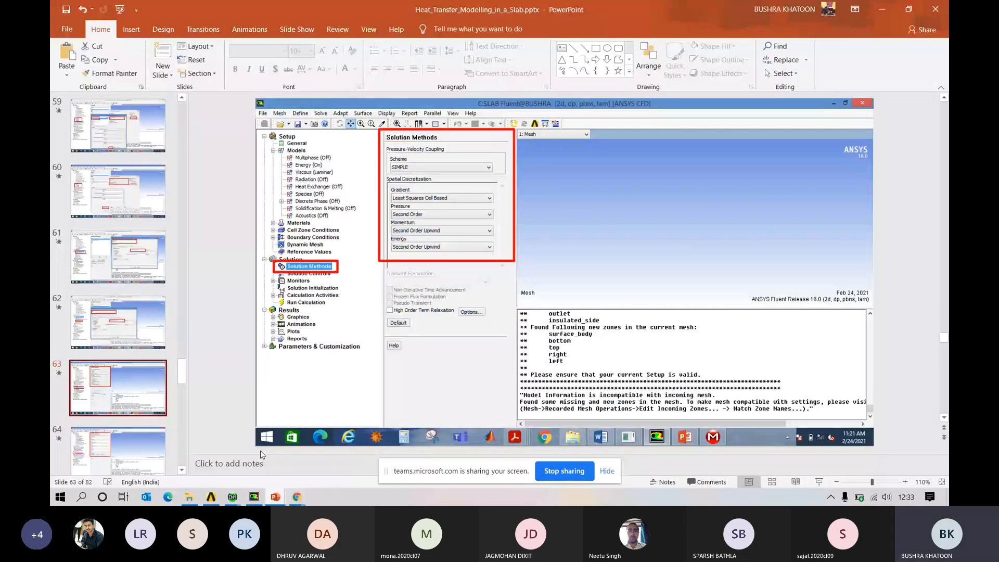
pyautogui.click(254, 497)
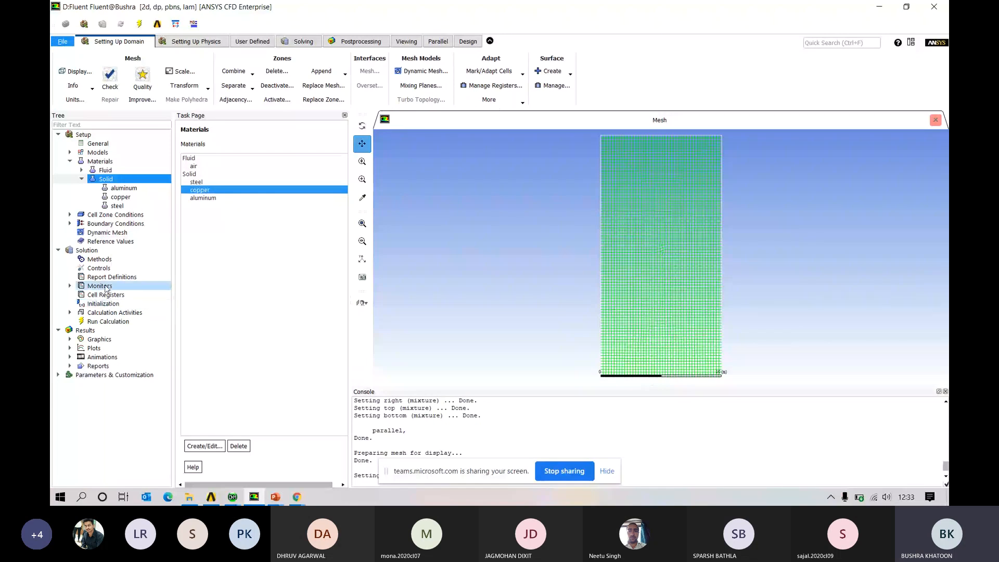
pyautogui.click(96, 259)
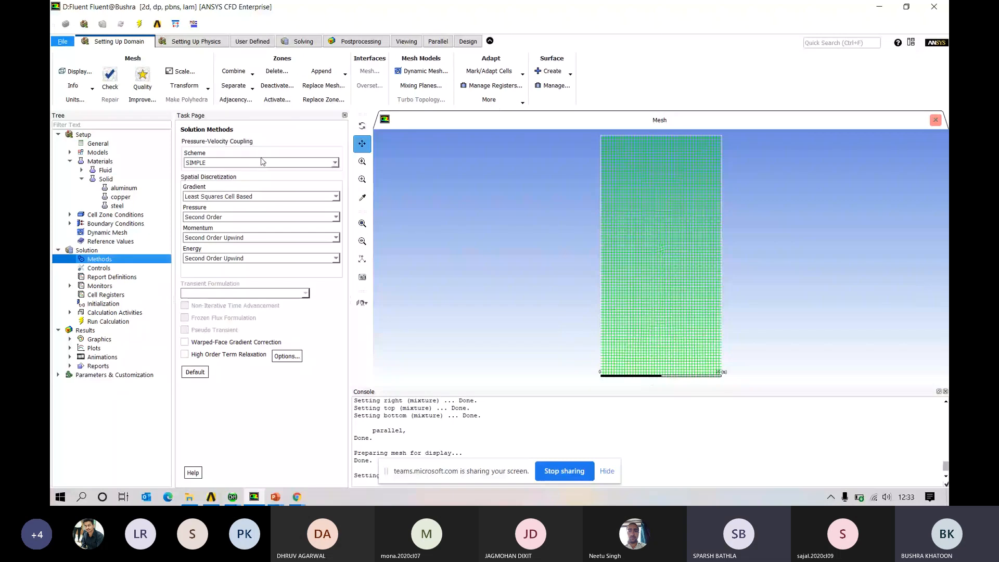
pyautogui.click(334, 164)
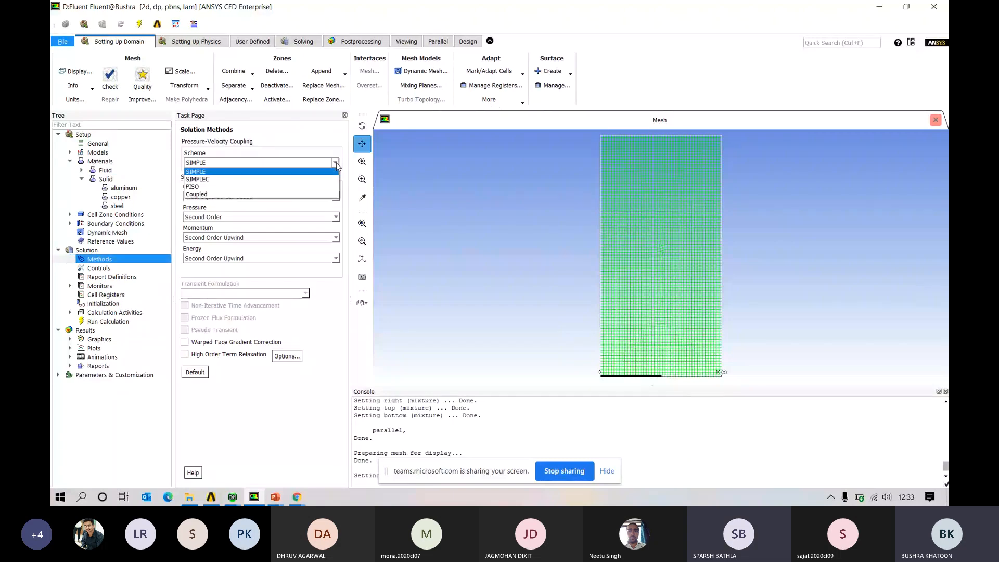
pyautogui.click(337, 164)
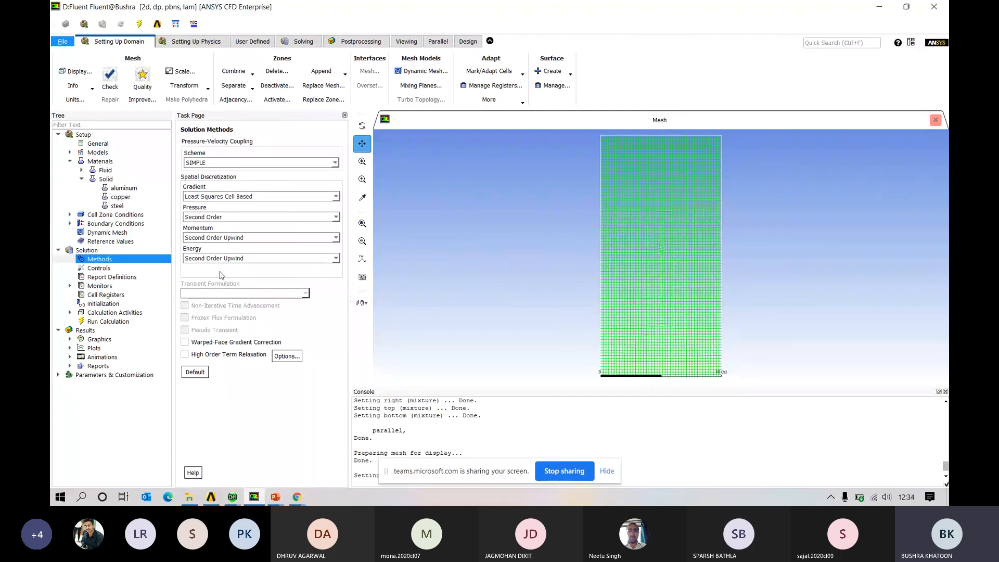
pyautogui.click(339, 258)
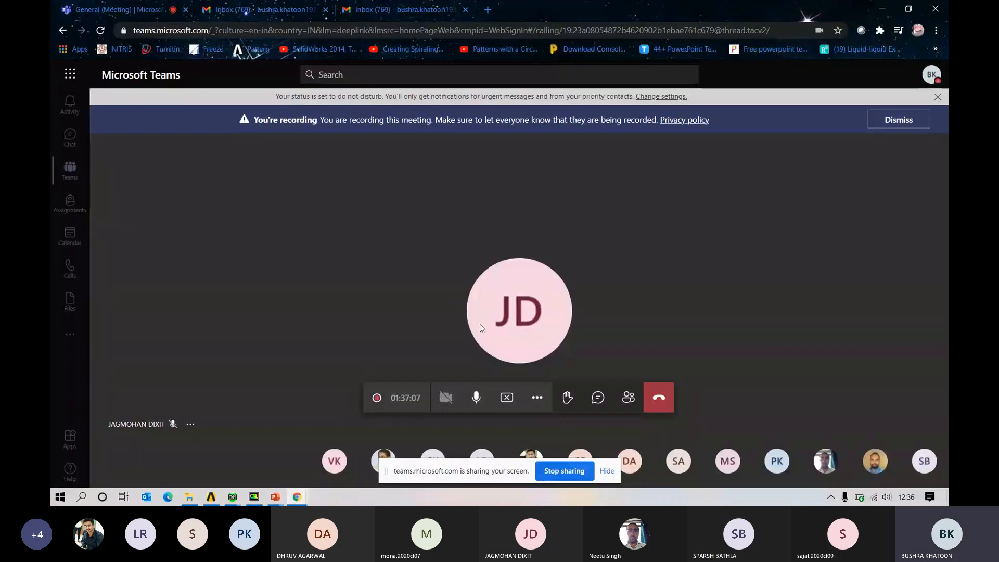
# Switch from the Teams meeting back to the Fluent window.
pyautogui.moveTo(482, 328)
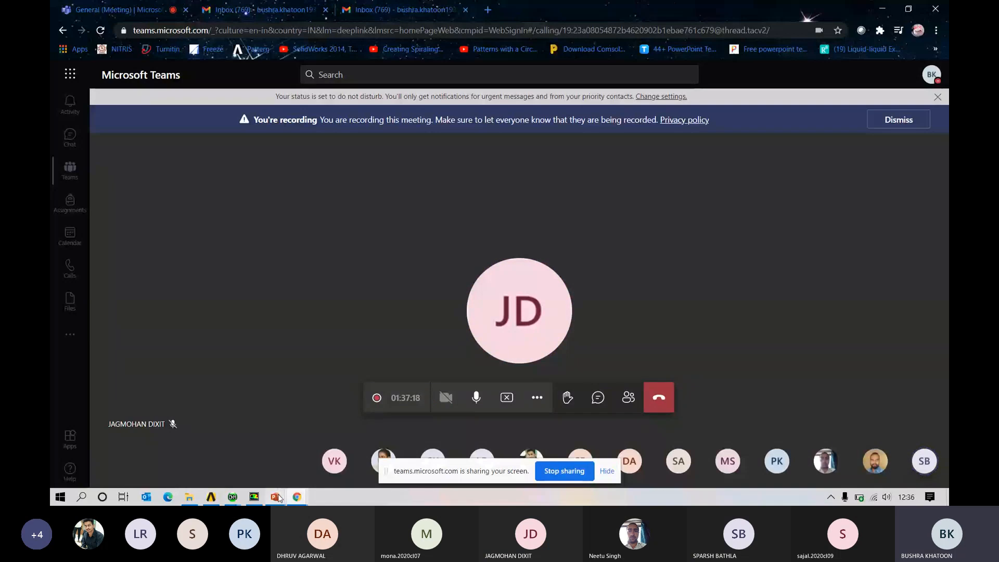
pyautogui.moveTo(279, 498)
pyautogui.click(279, 500)
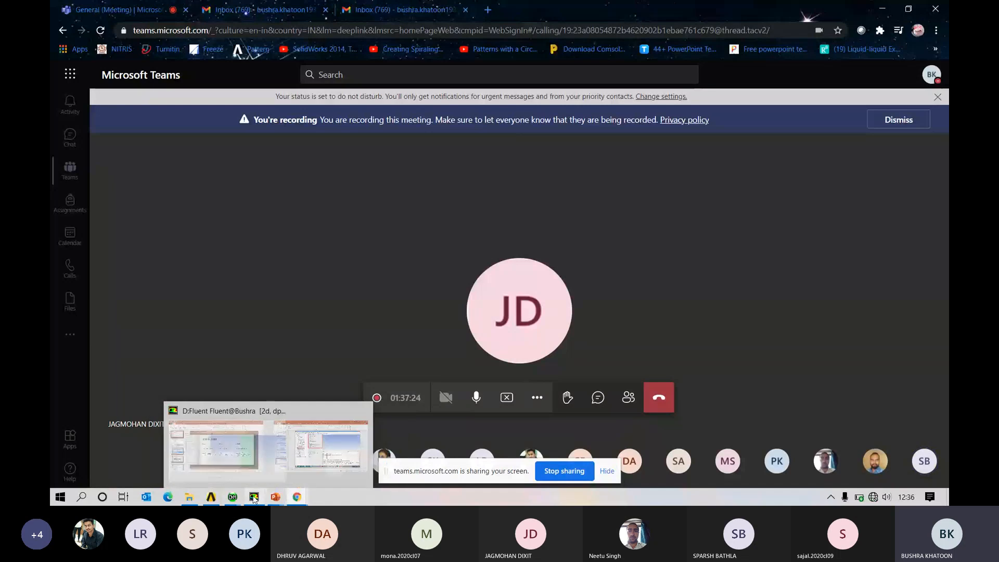
pyautogui.moveTo(256, 501)
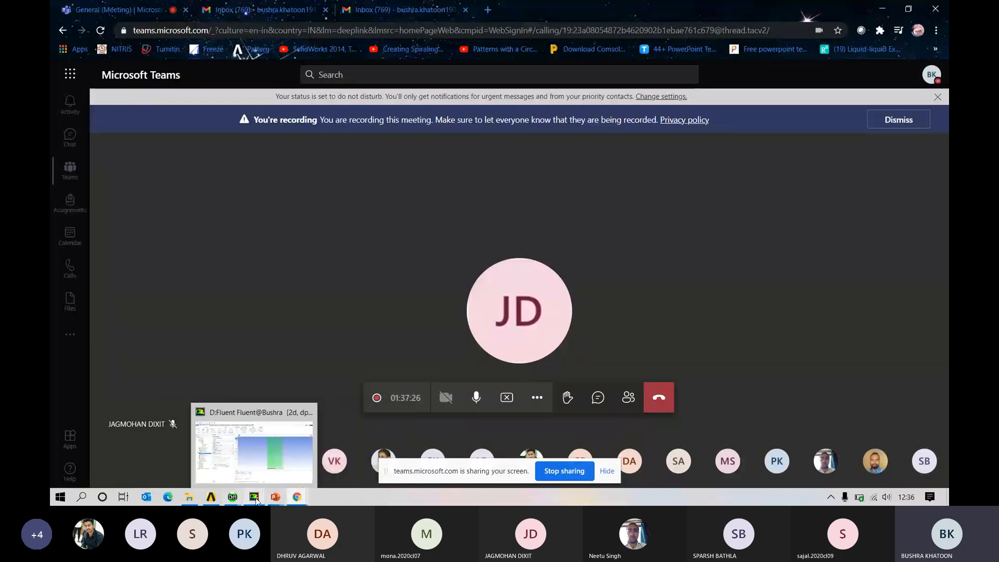
pyautogui.click(270, 472)
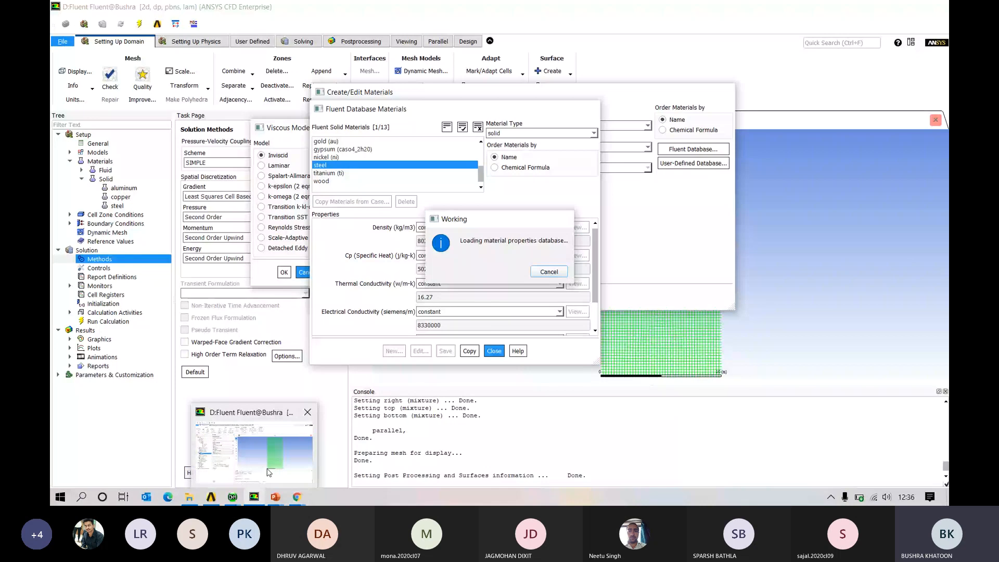
pyautogui.click(269, 472)
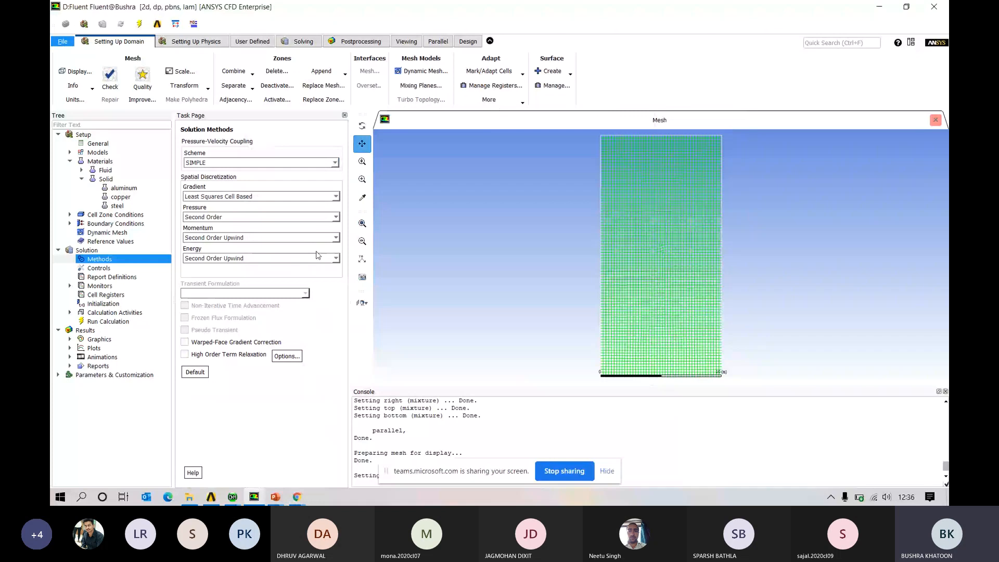
# Examine the spatial discretization options for Energy, keeping Second Order Upwind selected.
pyautogui.click(318, 257)
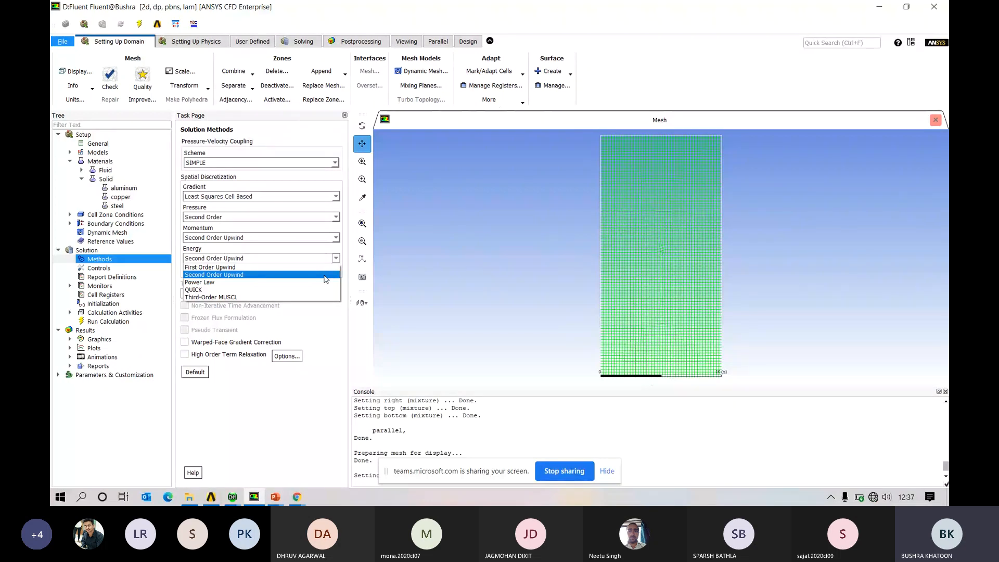
pyautogui.click(325, 275)
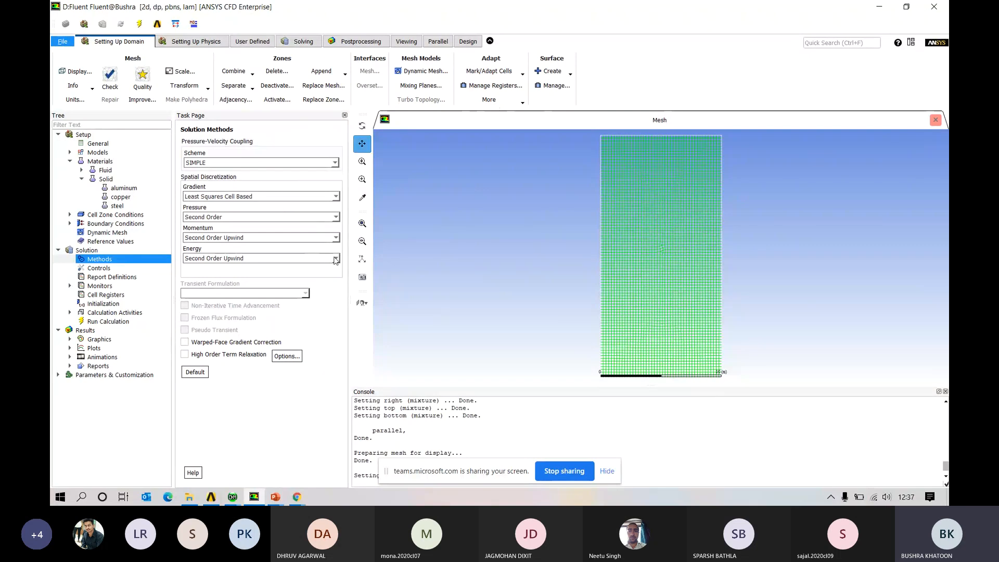
pyautogui.click(336, 258)
pyautogui.click(337, 259)
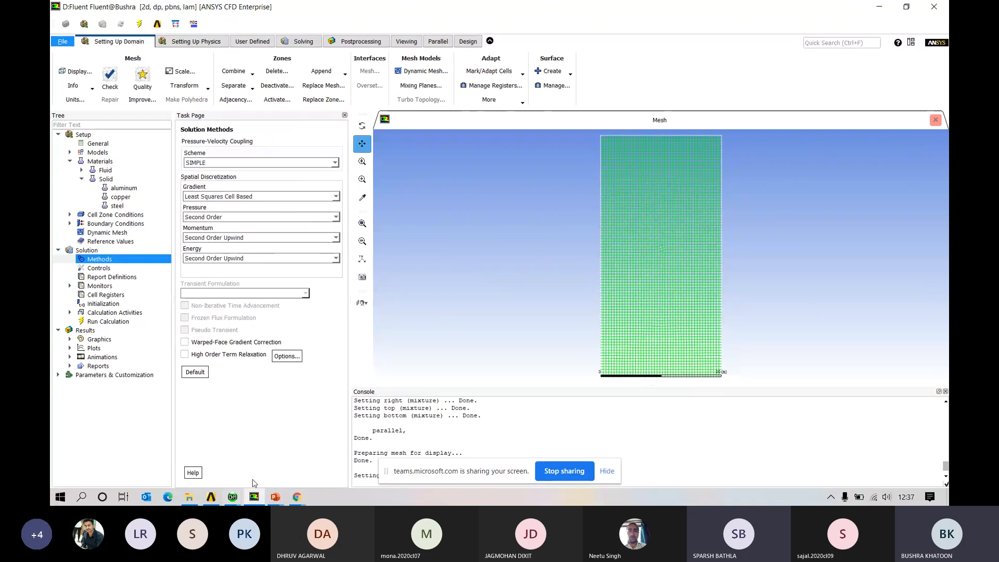
# Switch to PowerPoint and present the slides from Solution Methods through Calculation Activities to Run Calculation.
pyautogui.click(276, 498)
pyautogui.click(328, 460)
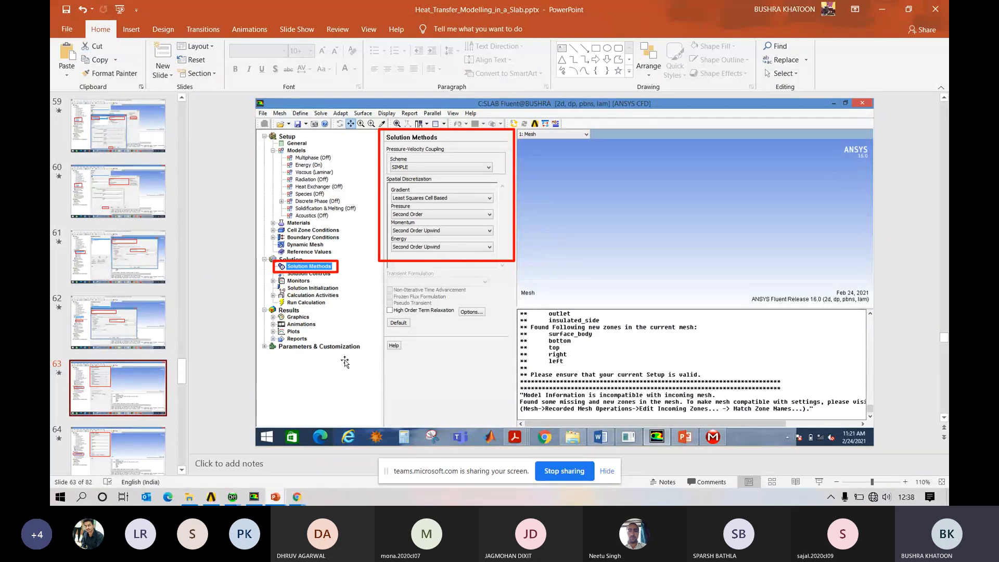
pyautogui.click(819, 483)
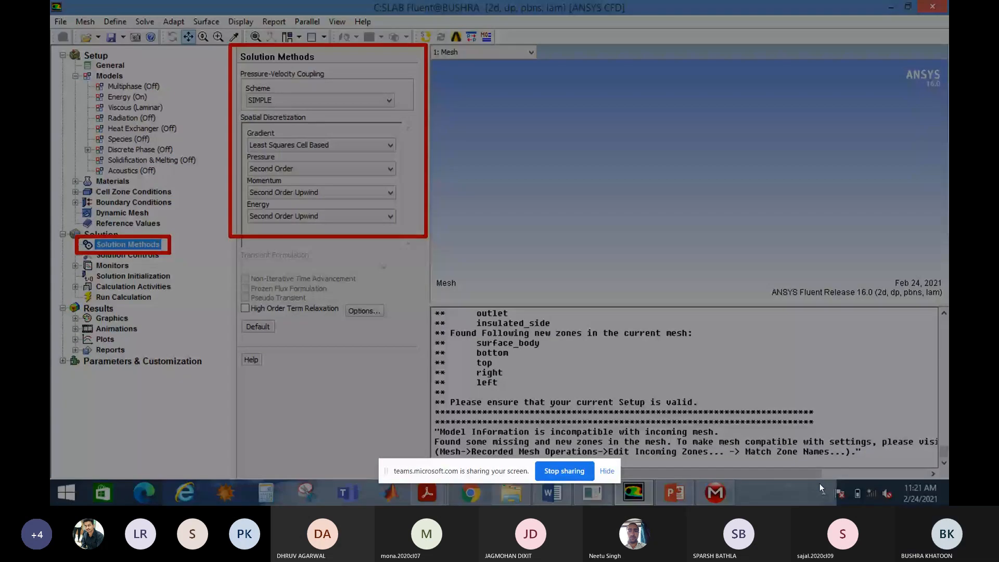
pyautogui.click(819, 483)
pyautogui.click(819, 483)
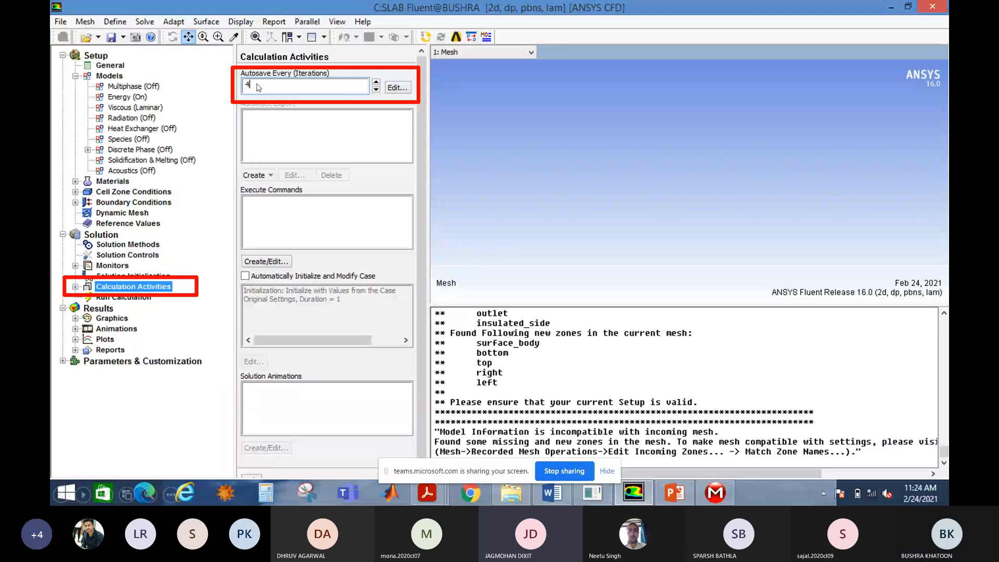
pyautogui.click(259, 87)
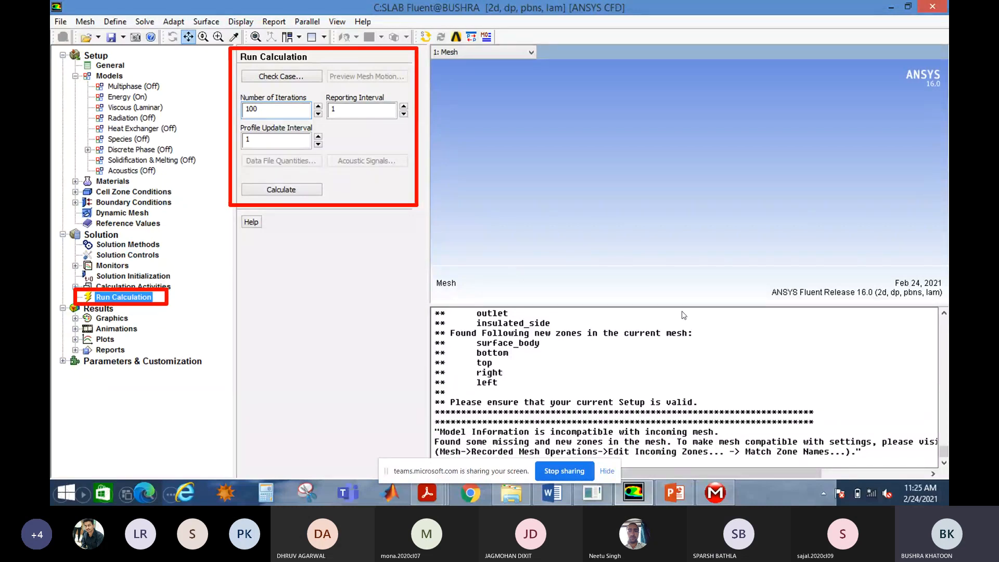
# End the slide show, switch to the SLAB Meshing window, and display the mesh enlarged at the slab's upper left edge.
pyautogui.press('Escape')
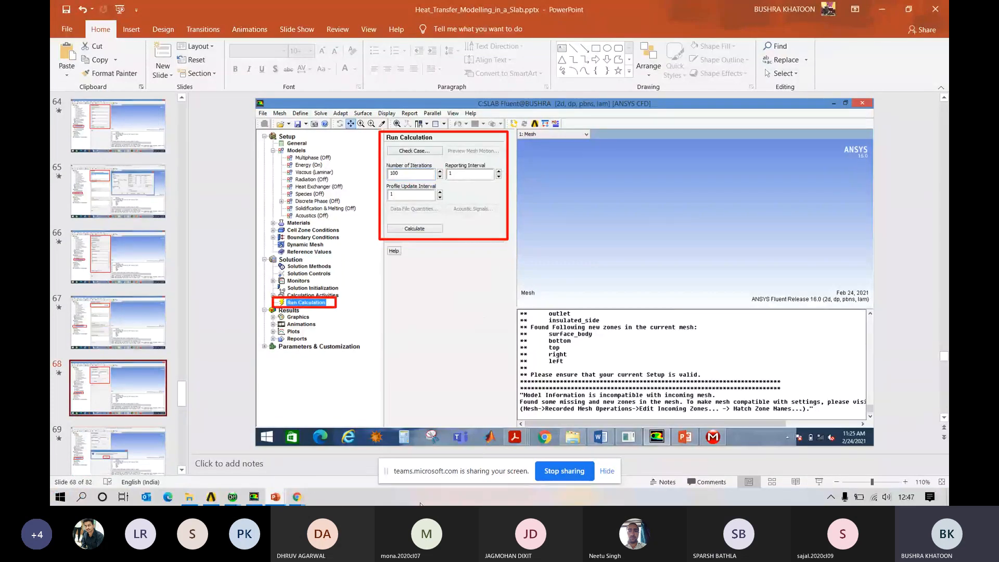
pyautogui.moveTo(232, 498)
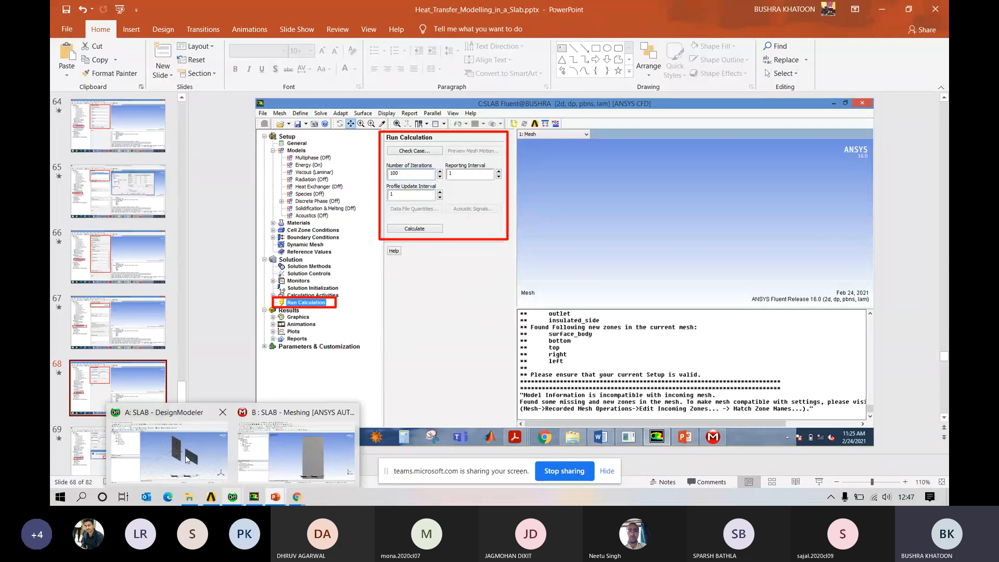
pyautogui.click(186, 460)
pyautogui.moveTo(249, 457)
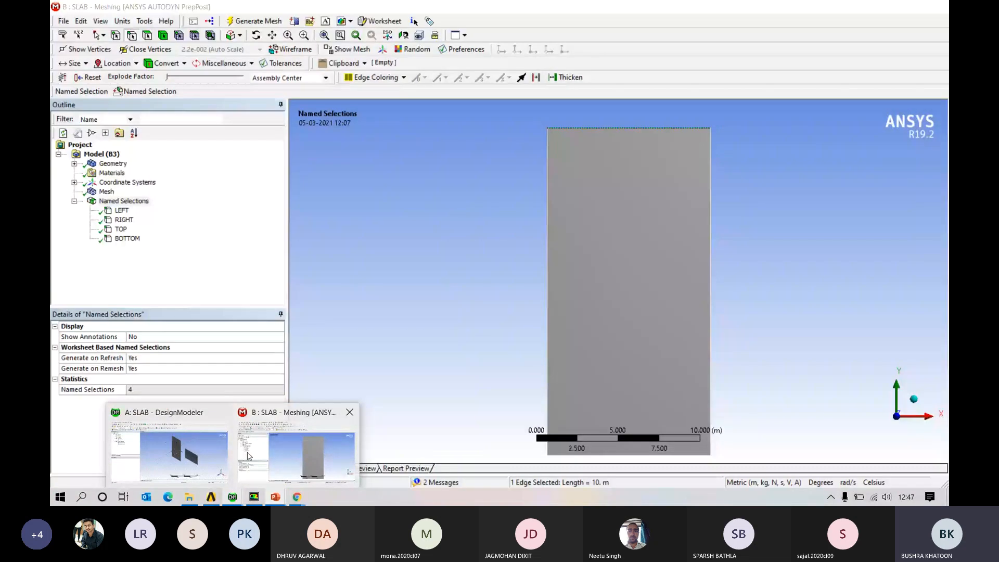
pyautogui.click(248, 457)
pyautogui.click(107, 192)
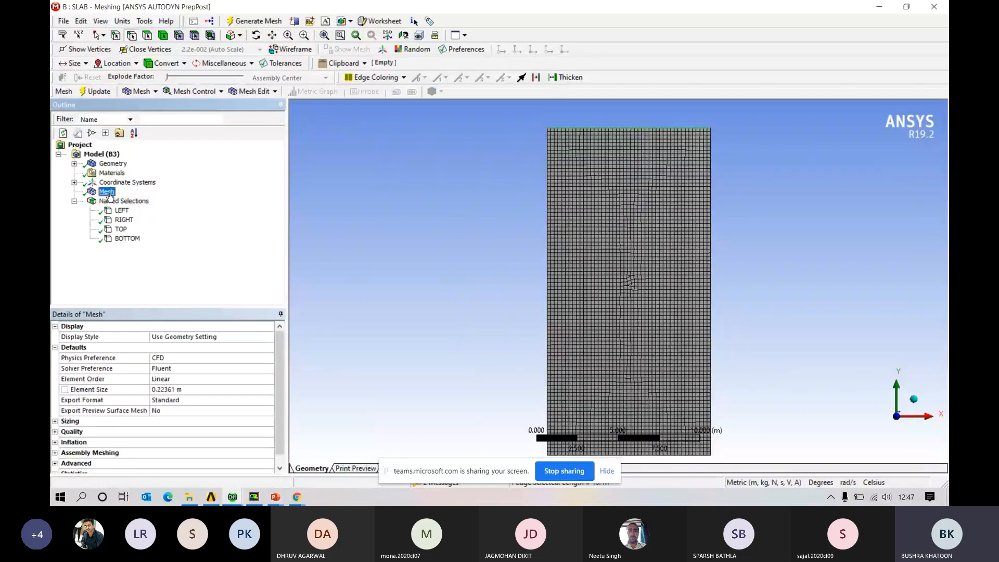
pyautogui.click(305, 35)
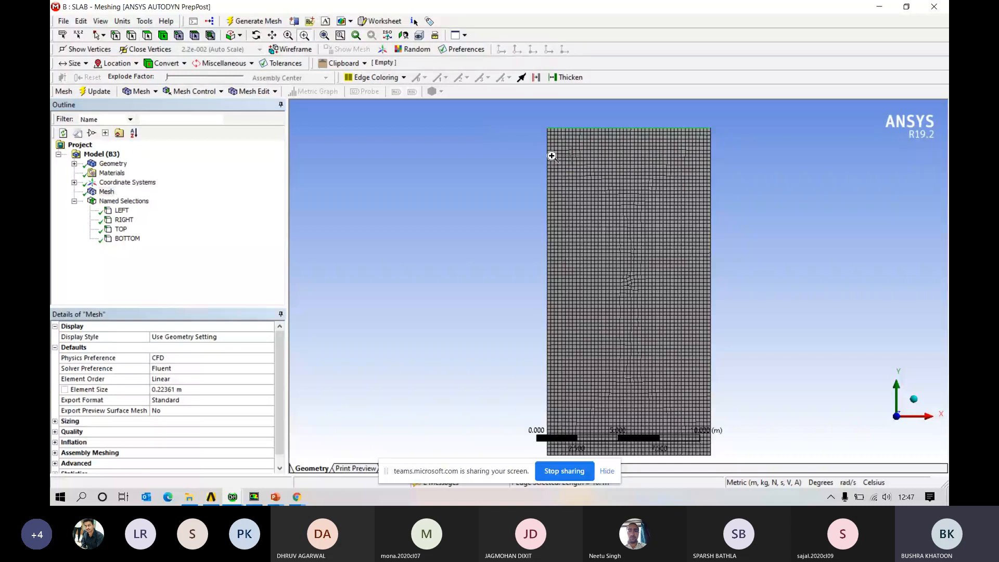
pyautogui.moveTo(537, 166); pyautogui.dragTo(626, 207)
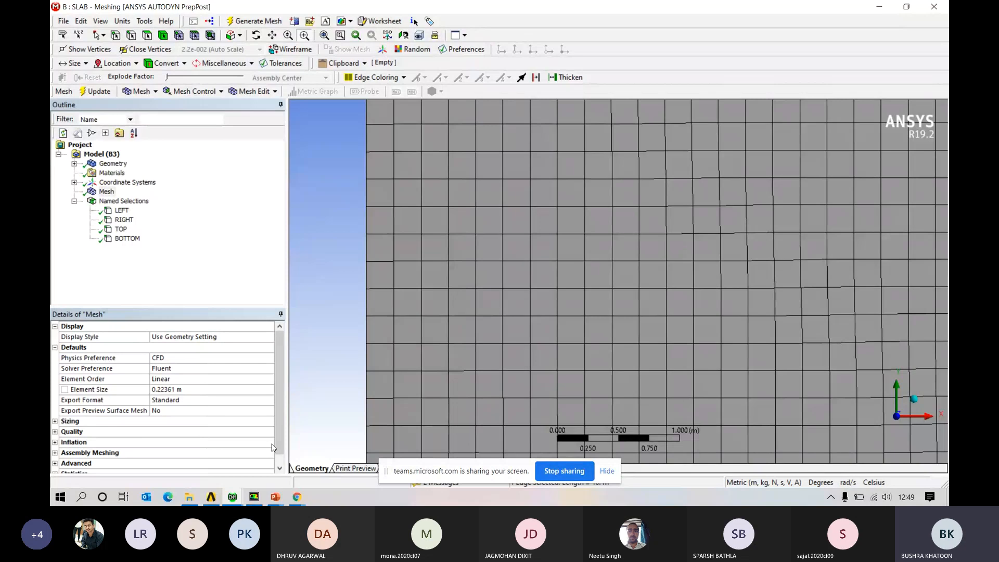
# Switch from the Meshing window back to Fluent.
pyautogui.moveTo(258, 497)
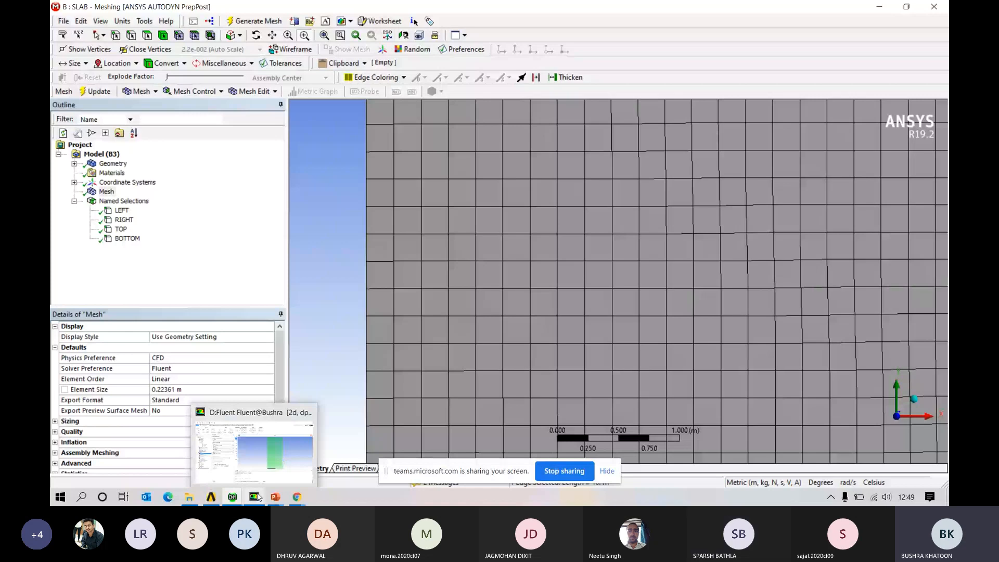
pyautogui.click(258, 496)
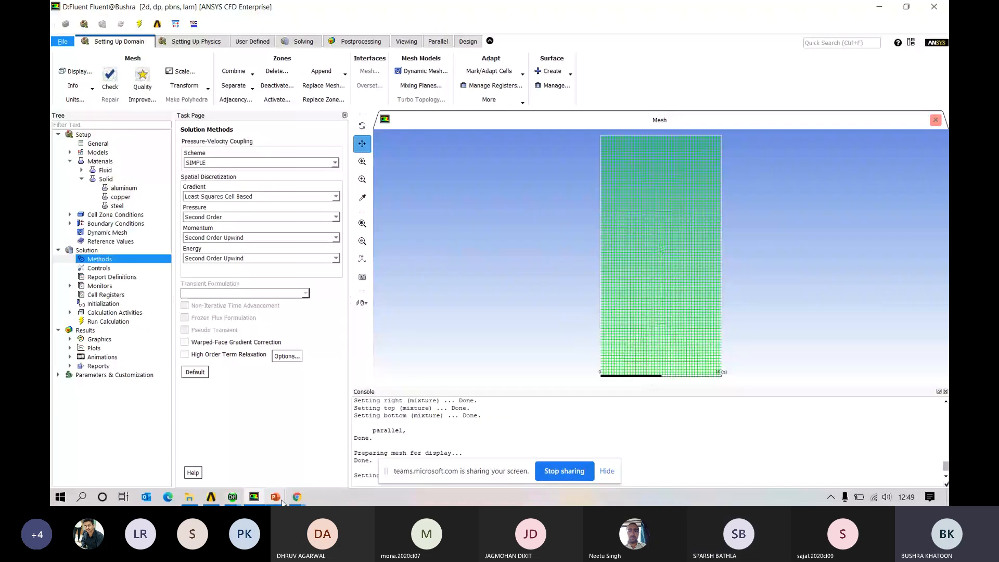
# Switch to PowerPoint, restart the slide show at the Run Calculation slide, and advance to the slide about initializing the case.
pyautogui.click(280, 500)
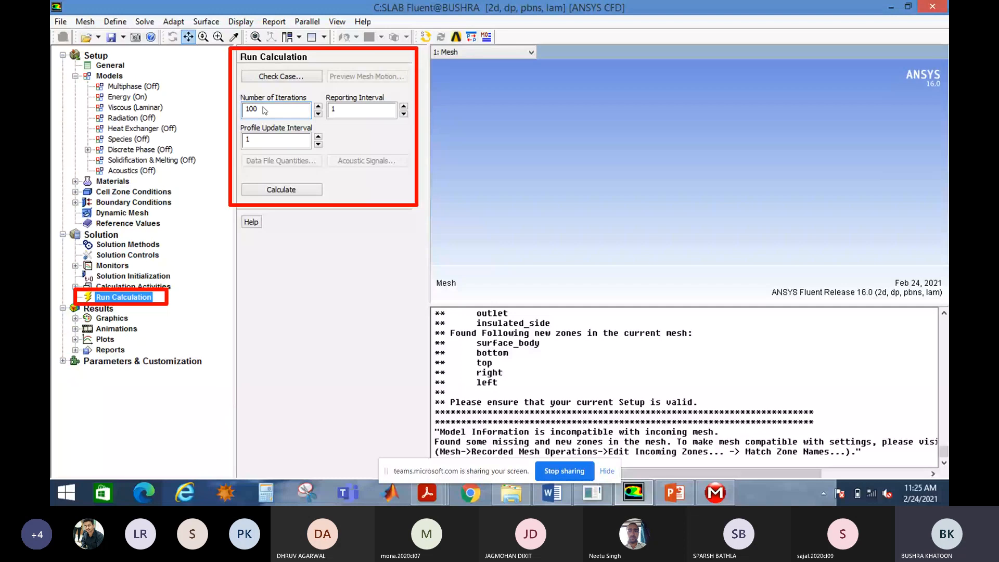
pyautogui.press('Escape')
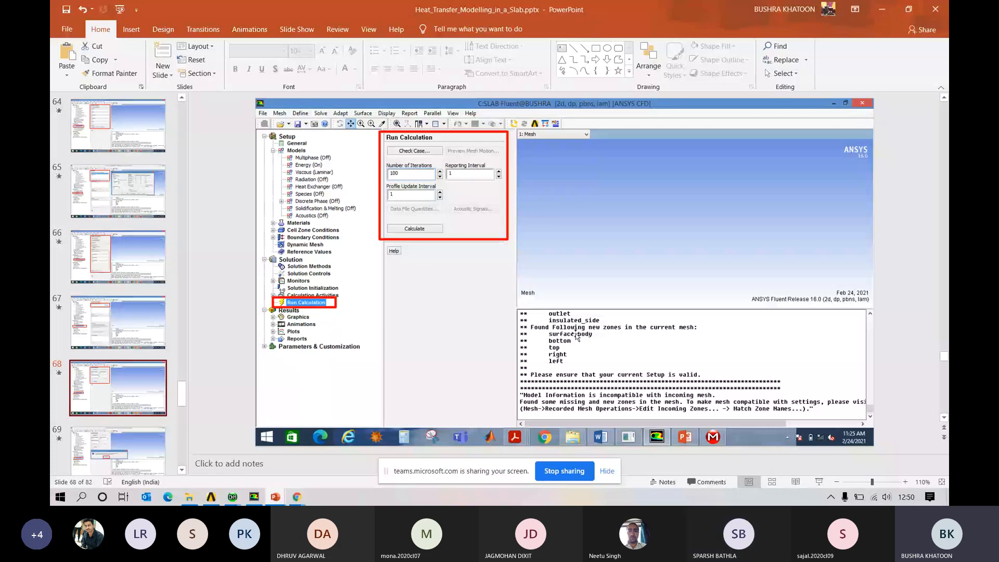
pyautogui.click(820, 486)
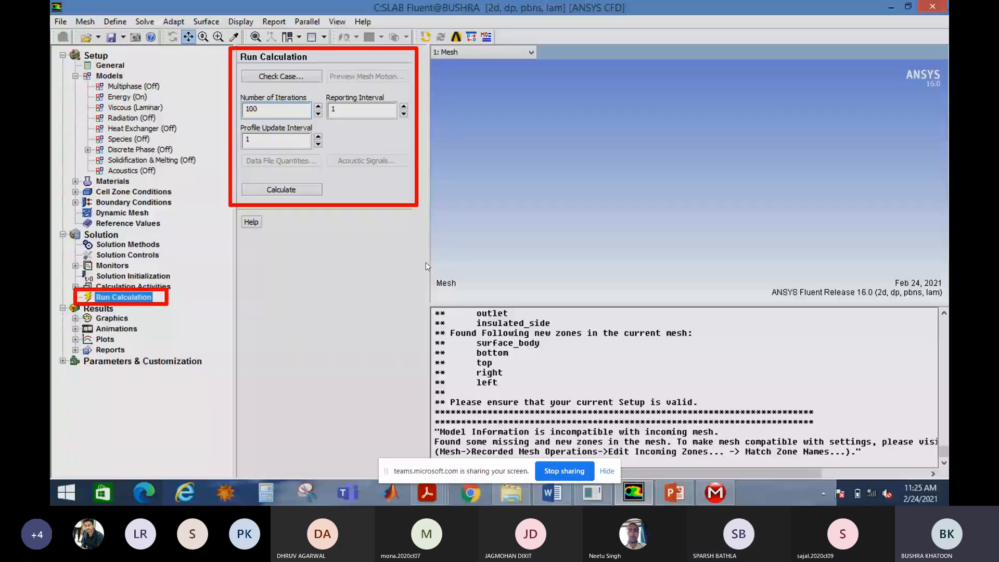
pyautogui.click(426, 262)
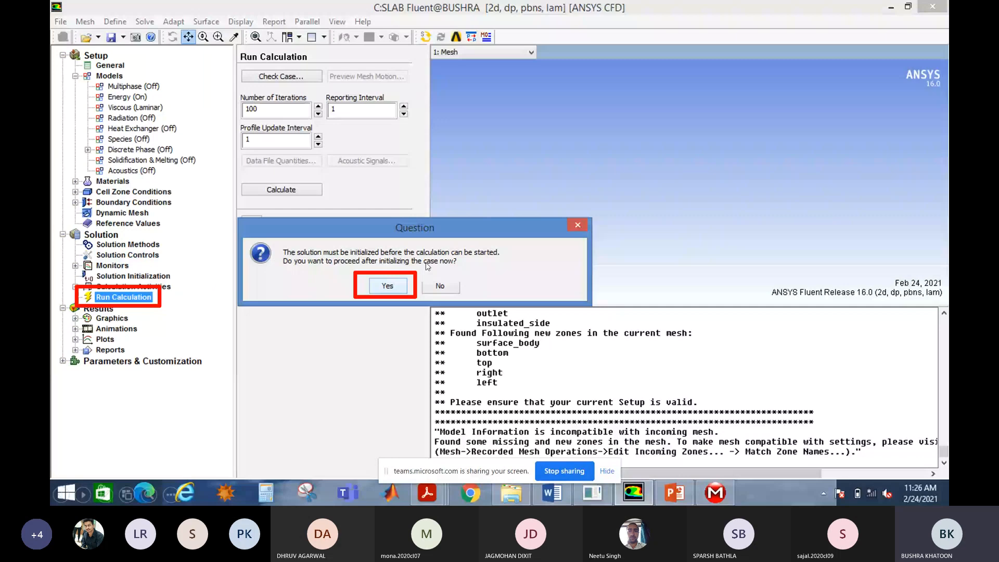
# Present the slides from the initialization question through Scaled Residuals and Graphics to the Contours of Temperature setup.
pyautogui.click(427, 266)
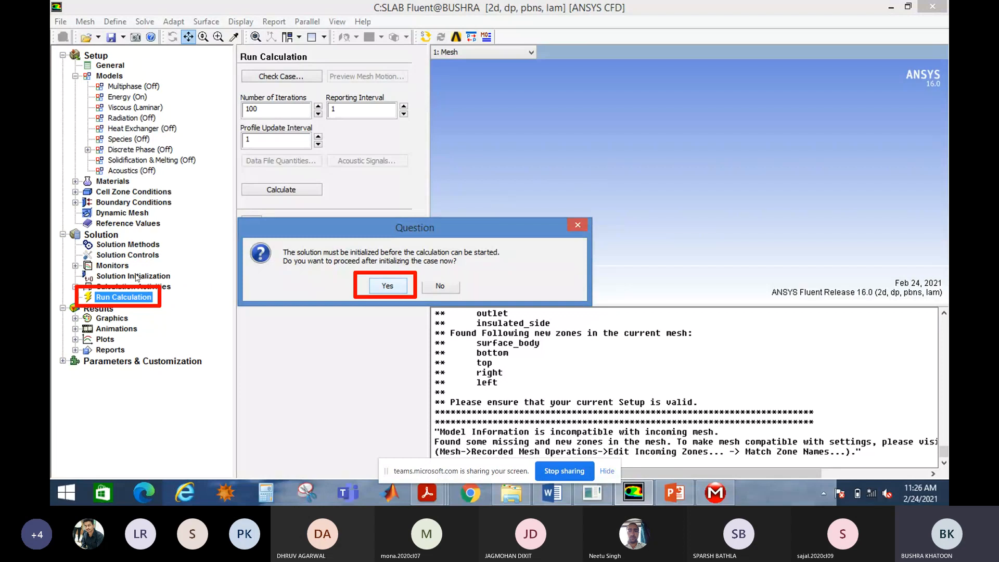
pyautogui.click(389, 285)
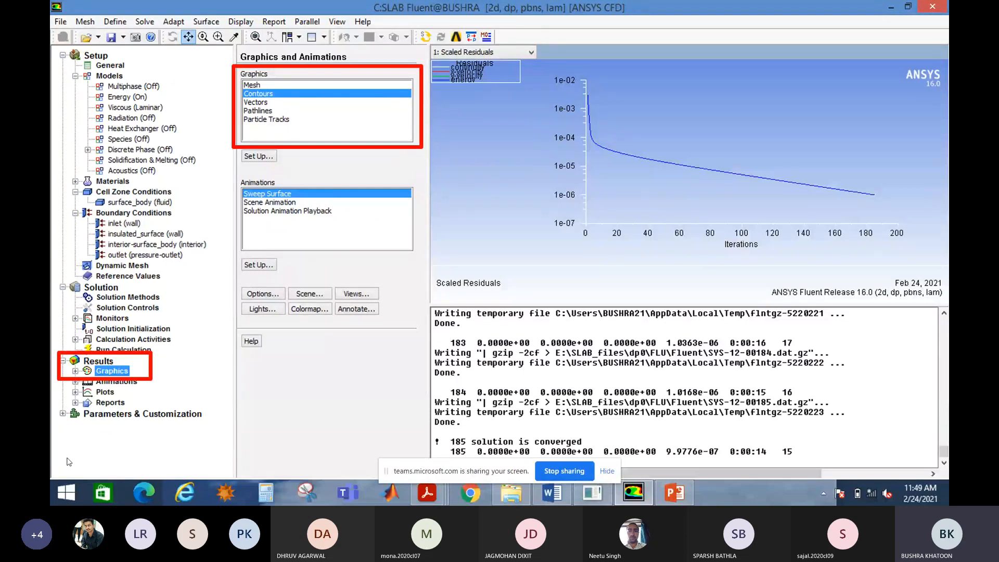
pyautogui.click(174, 465)
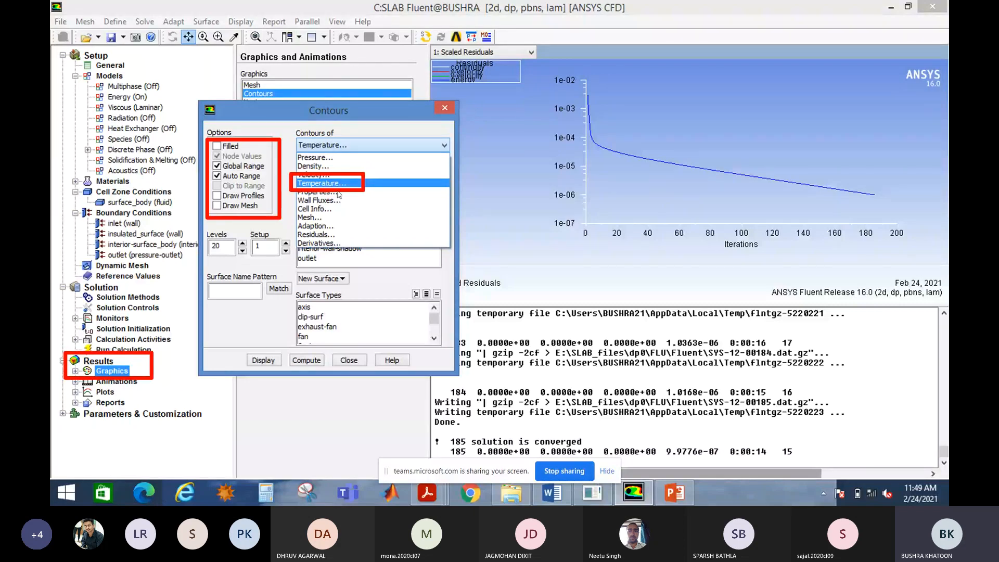
pyautogui.click(167, 259)
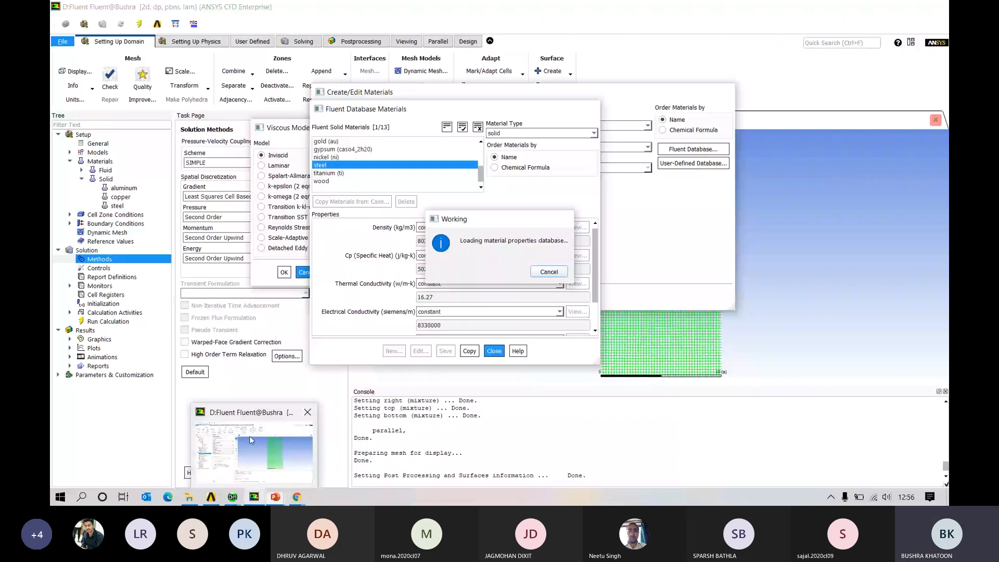
# Switch to Fluent, view the available Plots and Graphics and Animations options under Results, and return to the PowerPoint presentation.
pyautogui.click(250, 440)
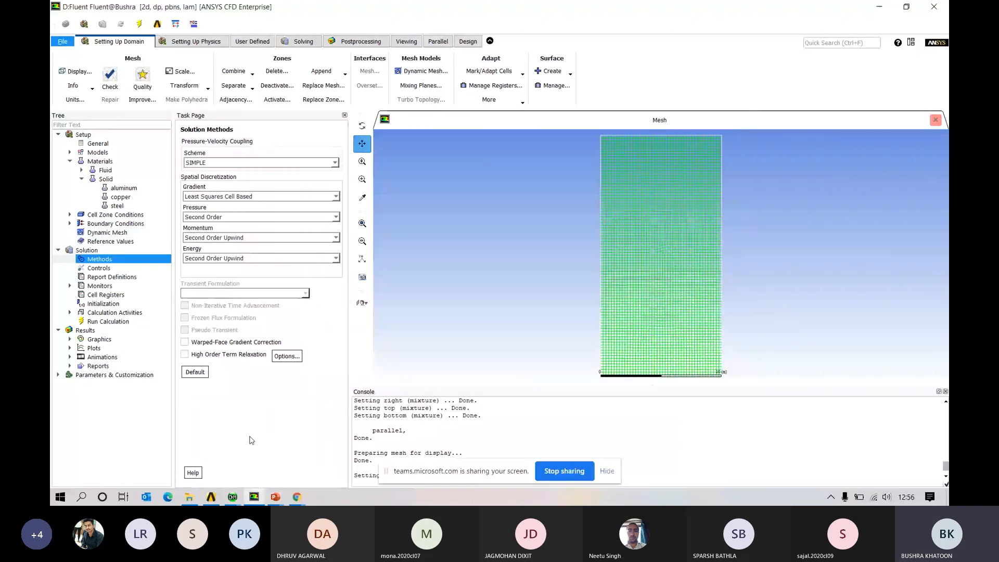
pyautogui.doubleClick(110, 348)
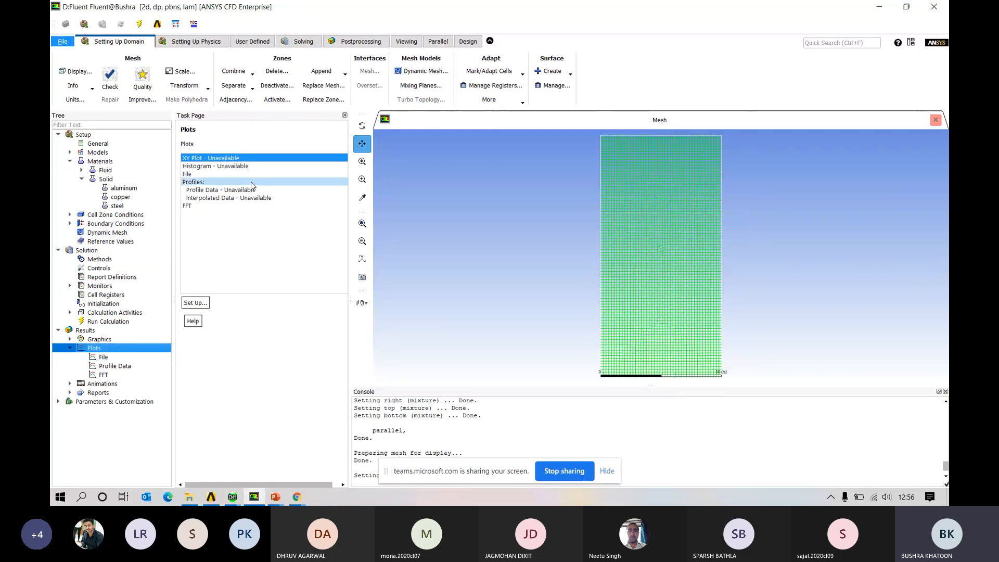
pyautogui.doubleClick(85, 338)
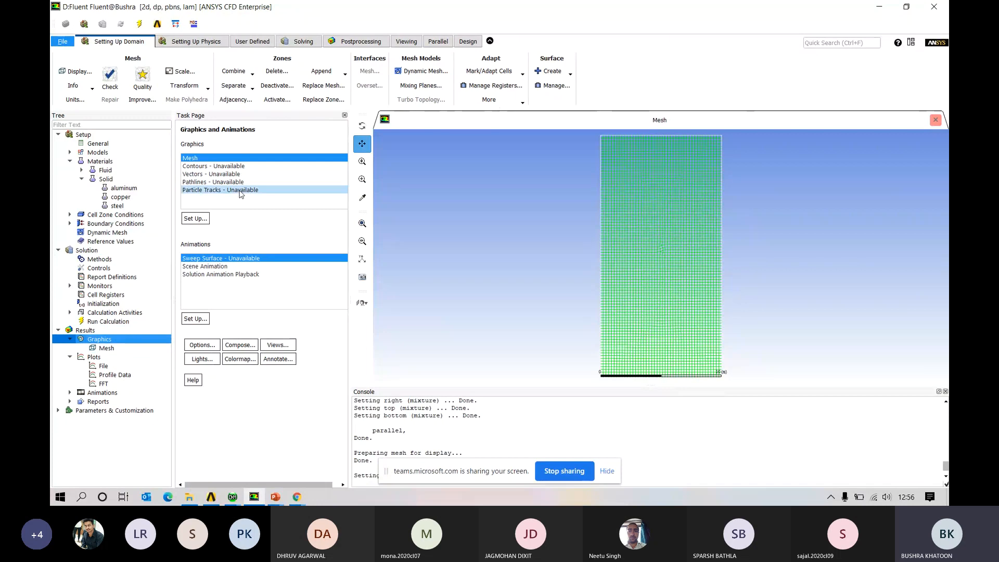
pyautogui.click(879, 6)
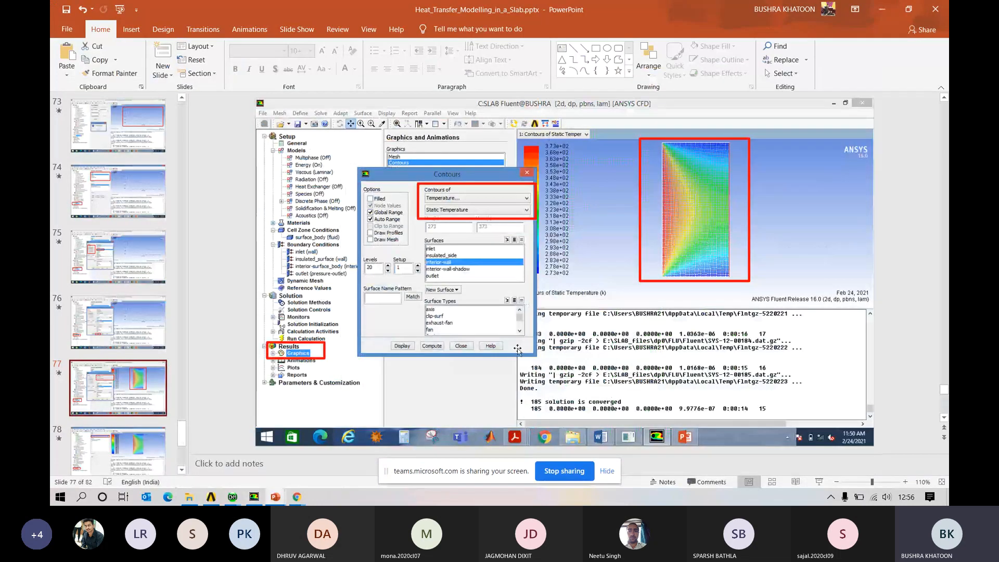